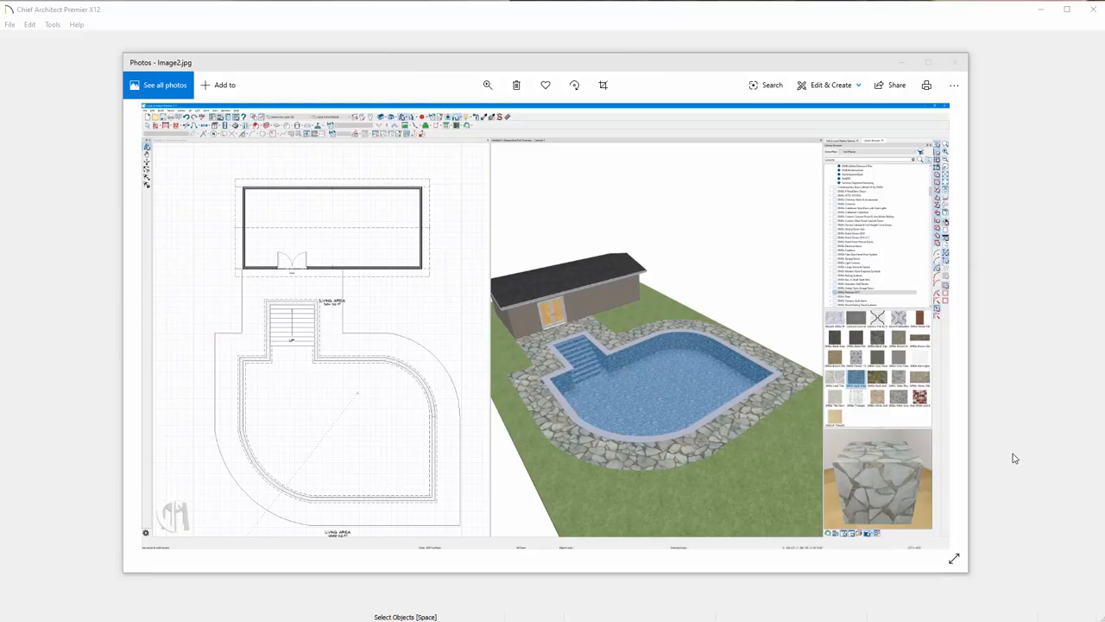
# Close the reference image and start a new blank plan in a maximized window.
pyautogui.click(900, 64)
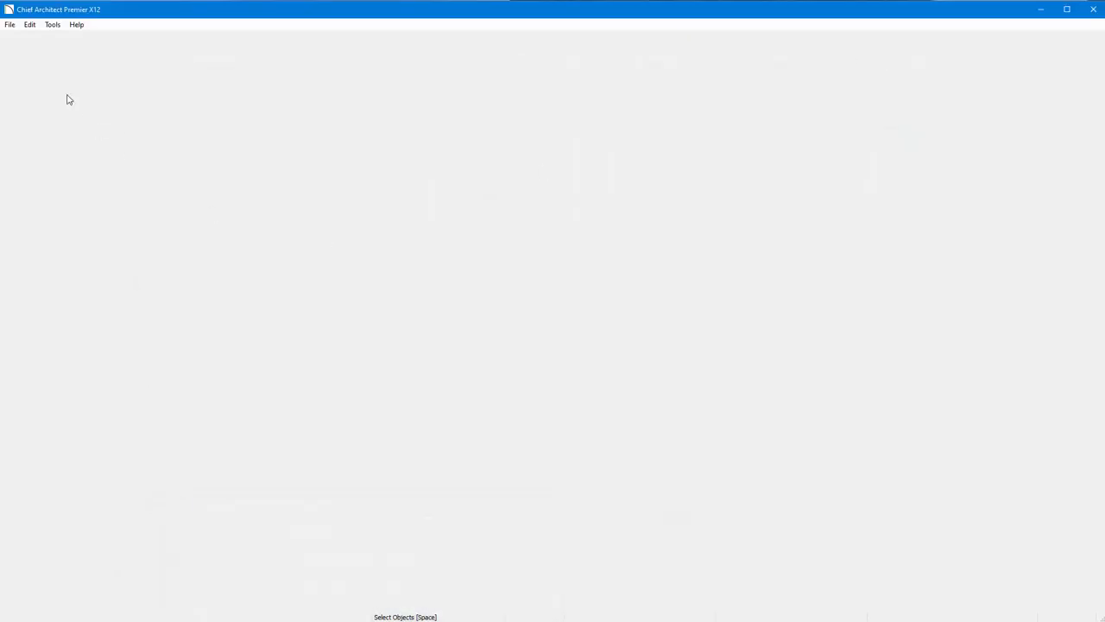
pyautogui.click(9, 25)
pyautogui.click(23, 37)
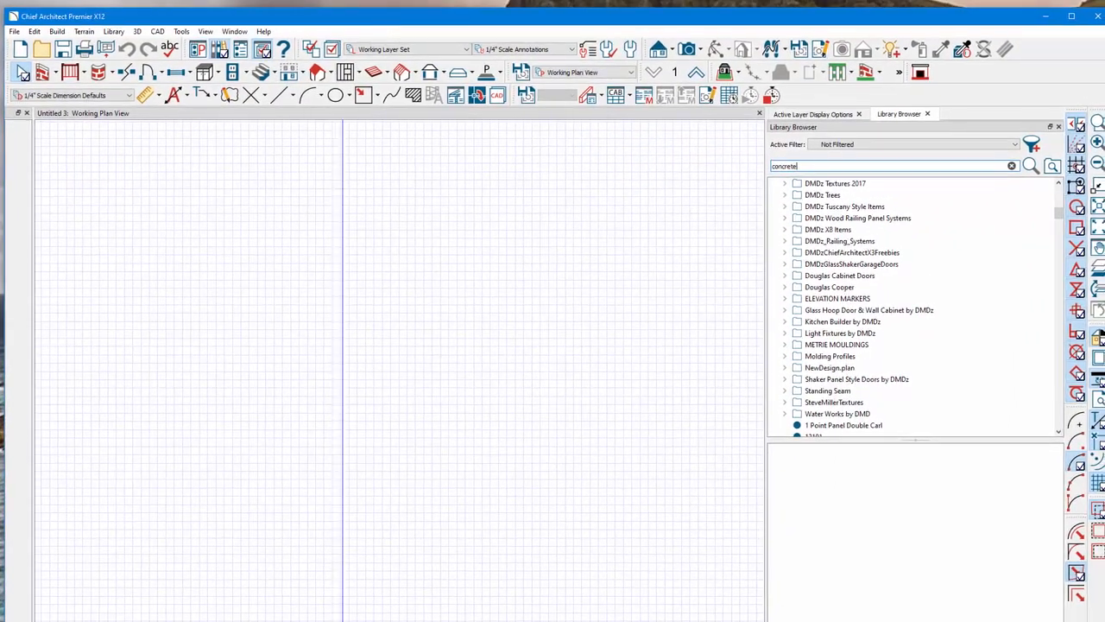
pyautogui.moveTo(280, 621)
pyautogui.mouseDown()
pyautogui.moveTo(280, 369)
pyautogui.moveTo(280, 621)
pyautogui.mouseUp()
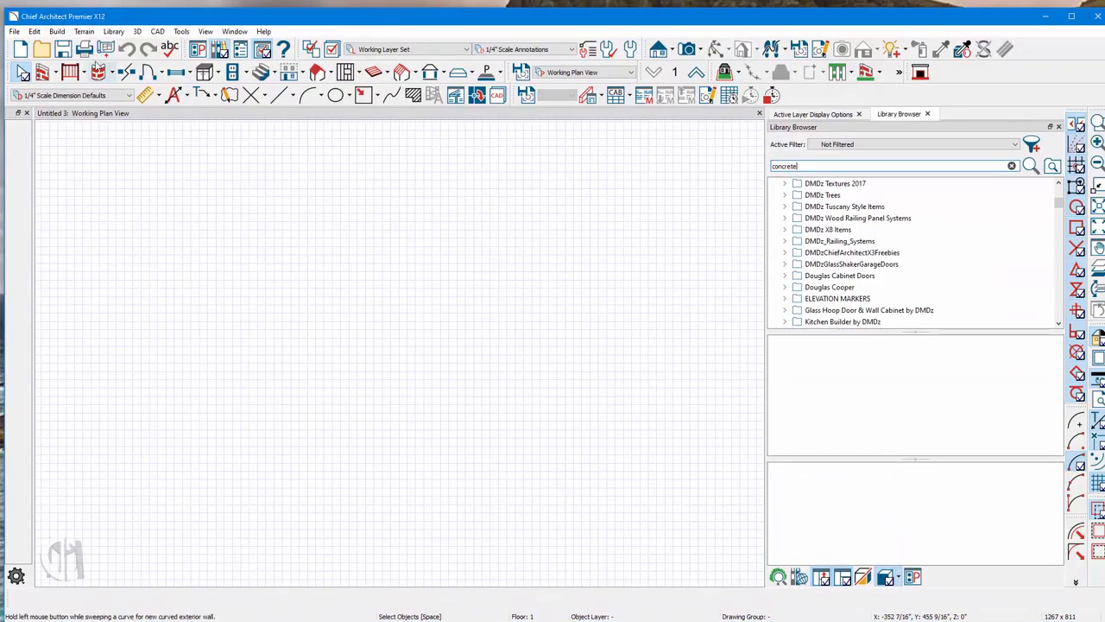
pyautogui.moveTo(5, 6); pyautogui.dragTo(0, 0)
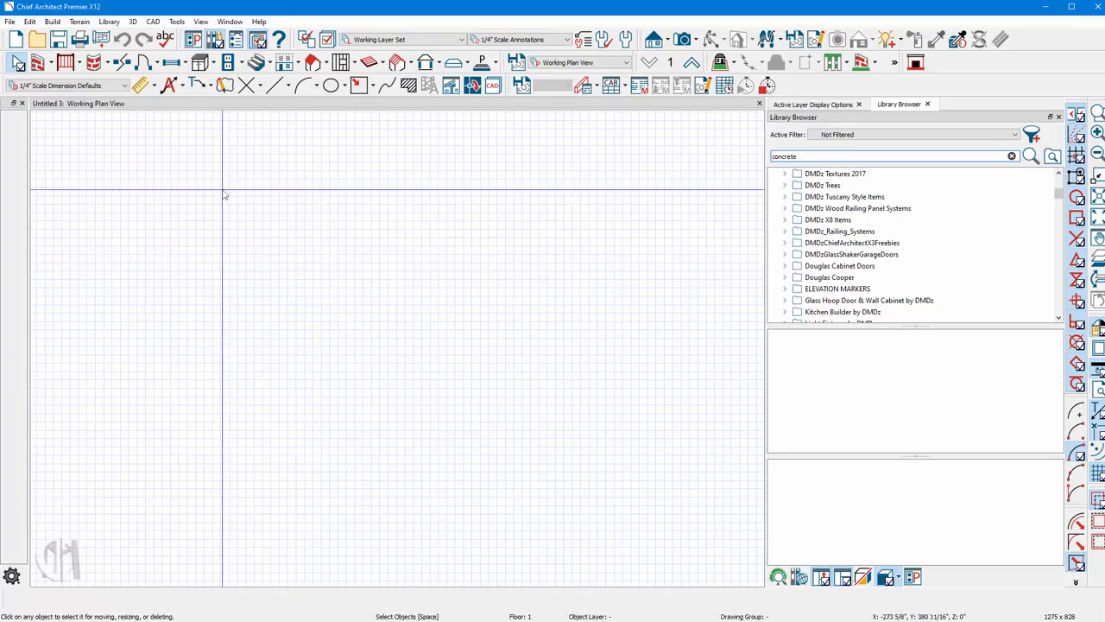
# Create a terrain perimeter for the plan.
pyautogui.click(79, 22)
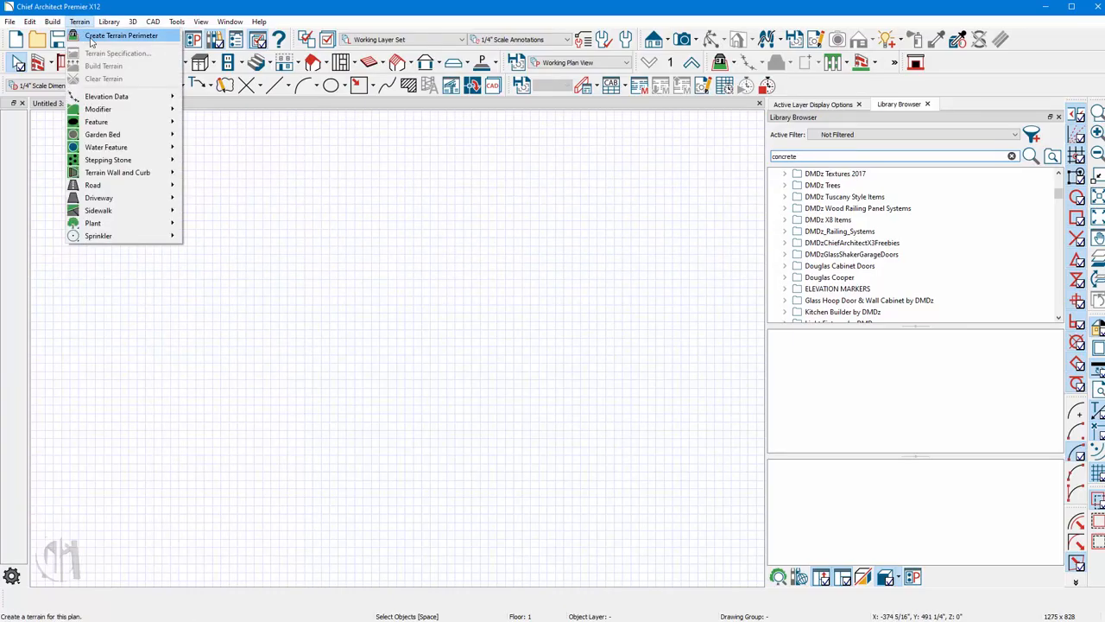
pyautogui.click(87, 35)
pyautogui.scroll(1, 393, 327)
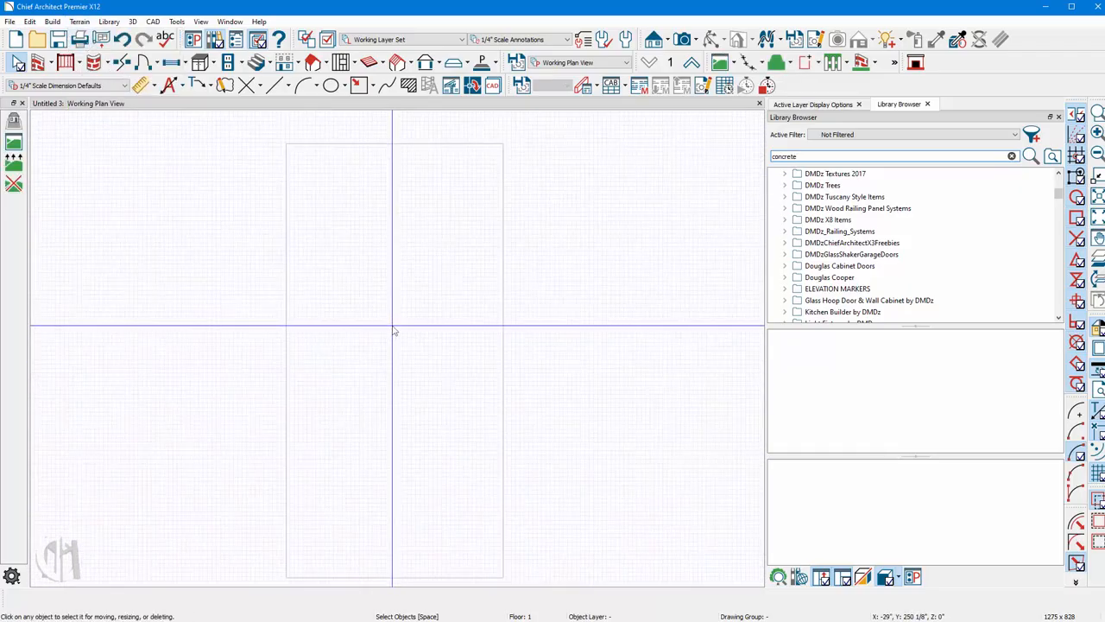
# Open a perspective full overview camera and tile it beside the plan view.
pyautogui.click(701, 41)
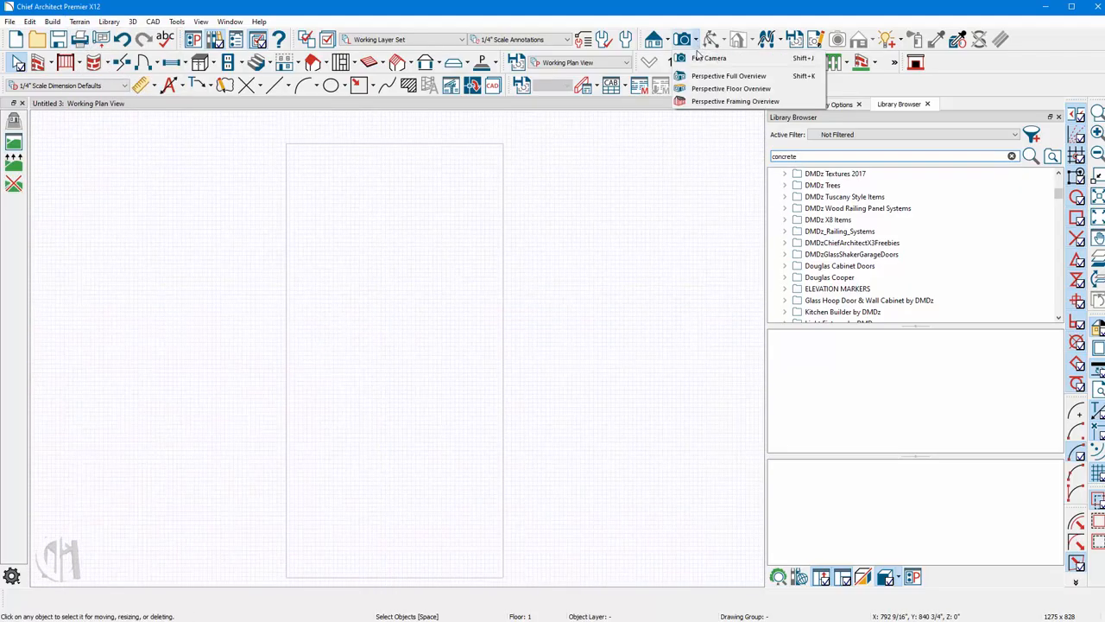
pyautogui.click(698, 80)
pyautogui.scroll(3, 330, 385)
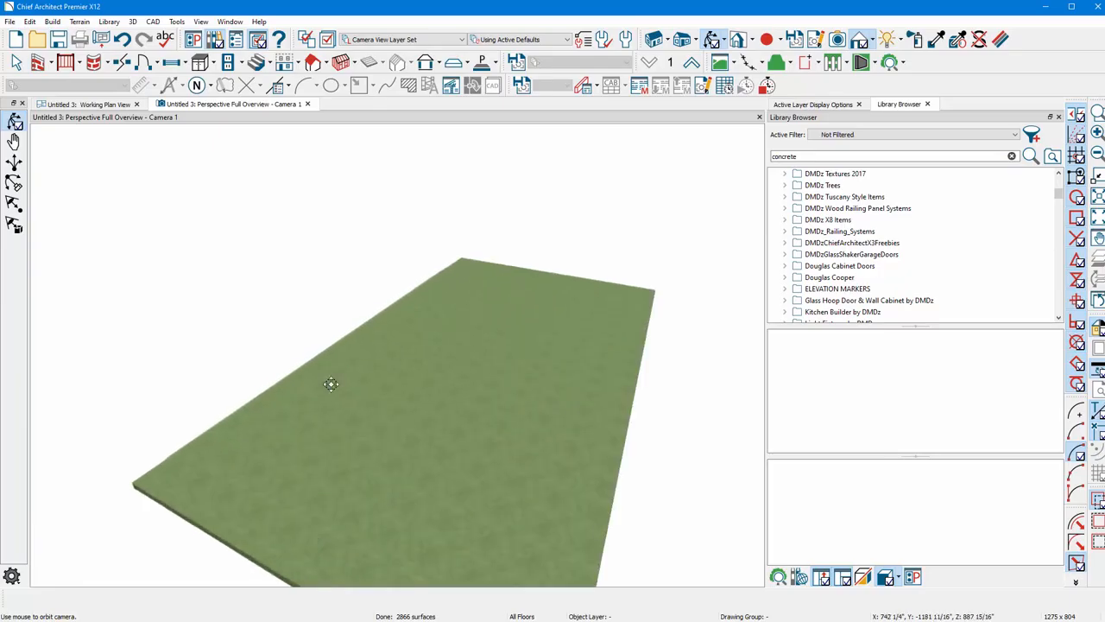
pyautogui.moveTo(416, 356)
pyautogui.mouseDown()
pyautogui.moveTo(433, 380)
pyautogui.moveTo(418, 375)
pyautogui.mouseUp()
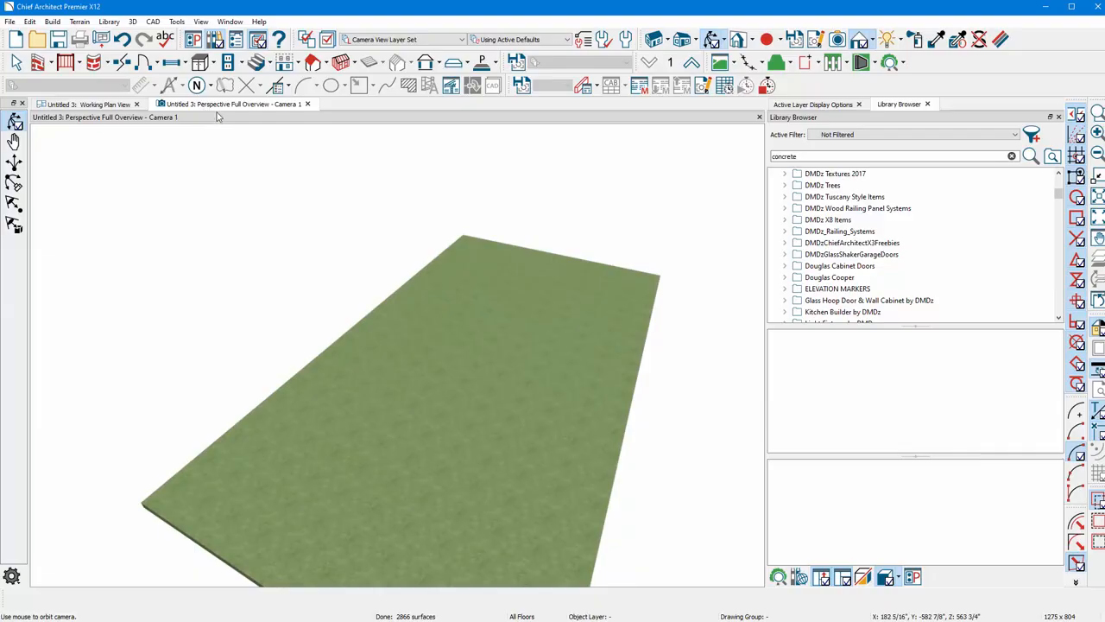
pyautogui.moveTo(219, 117); pyautogui.dragTo(643, 233)
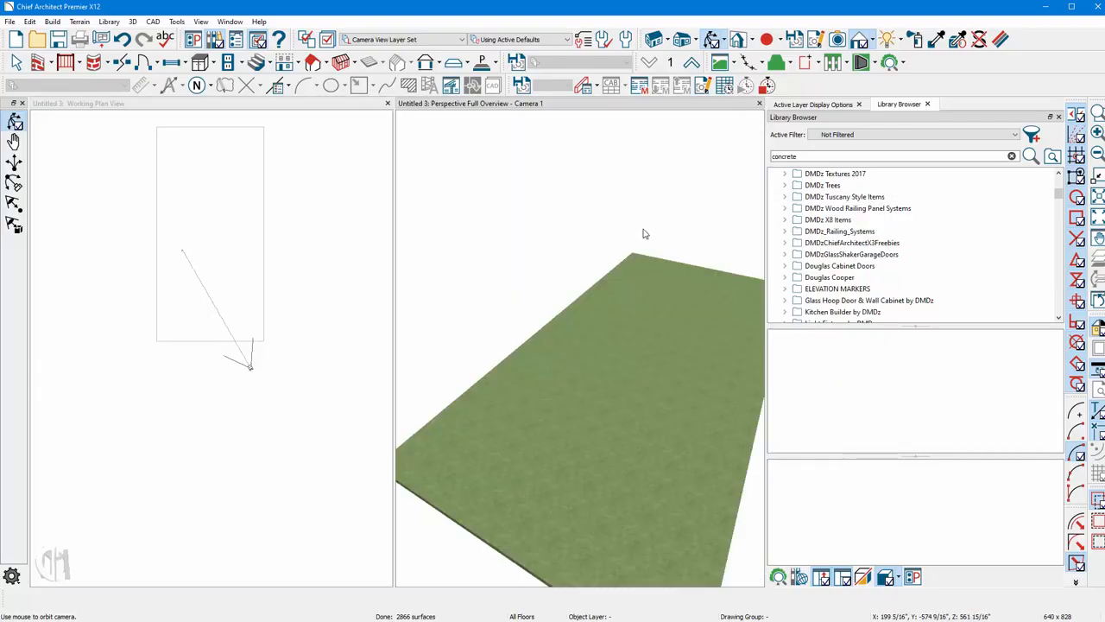
pyautogui.scroll(3, 234, 259)
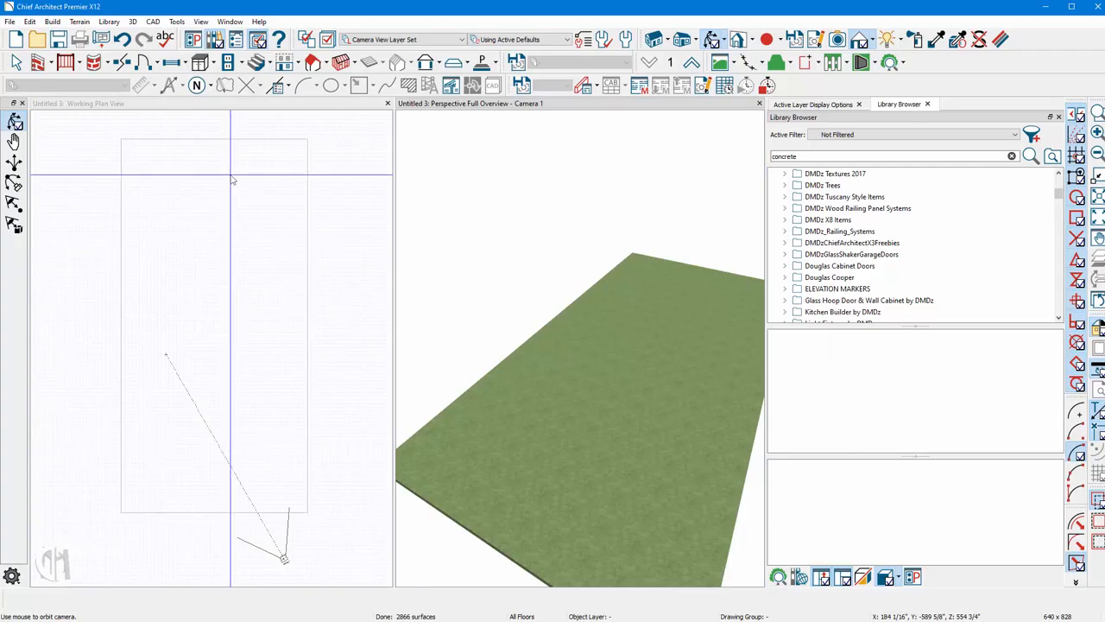
# Draw a rectangular building of exterior walls near the top of the terrain.
pyautogui.click(234, 179)
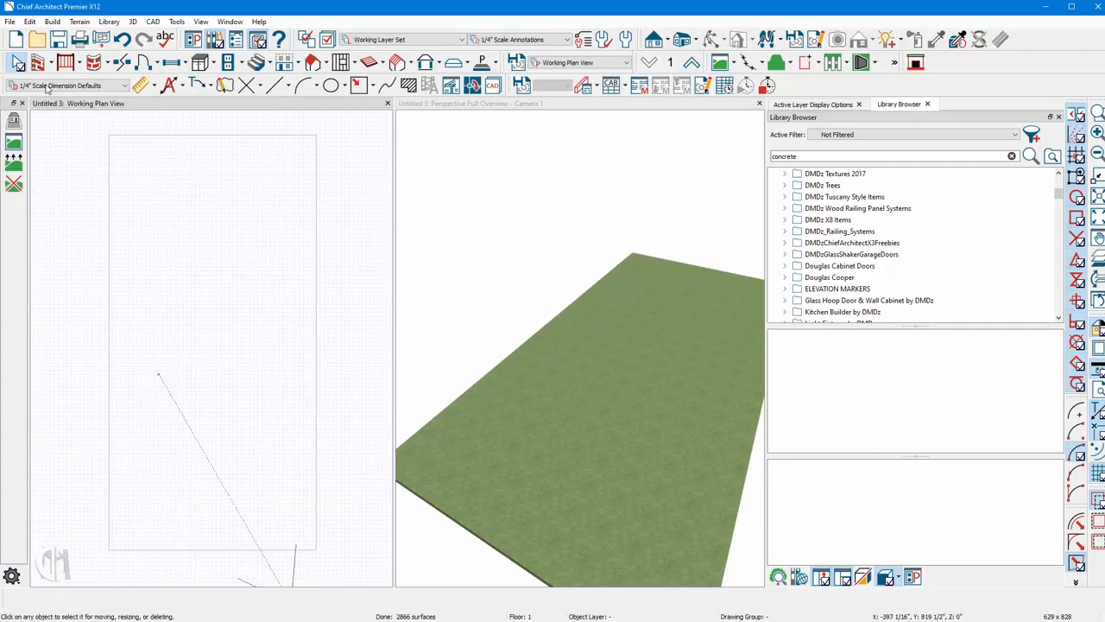
pyautogui.click(39, 62)
pyautogui.moveTo(138, 164); pyautogui.dragTo(322, 177)
pyautogui.moveTo(322, 177)
pyautogui.mouseDown()
pyautogui.moveTo(323, 281)
pyautogui.moveTo(138, 280)
pyautogui.moveTo(139, 177)
pyautogui.mouseUp()
# Place a hinged door in the lower wall near the right corner.
pyautogui.click(145, 62)
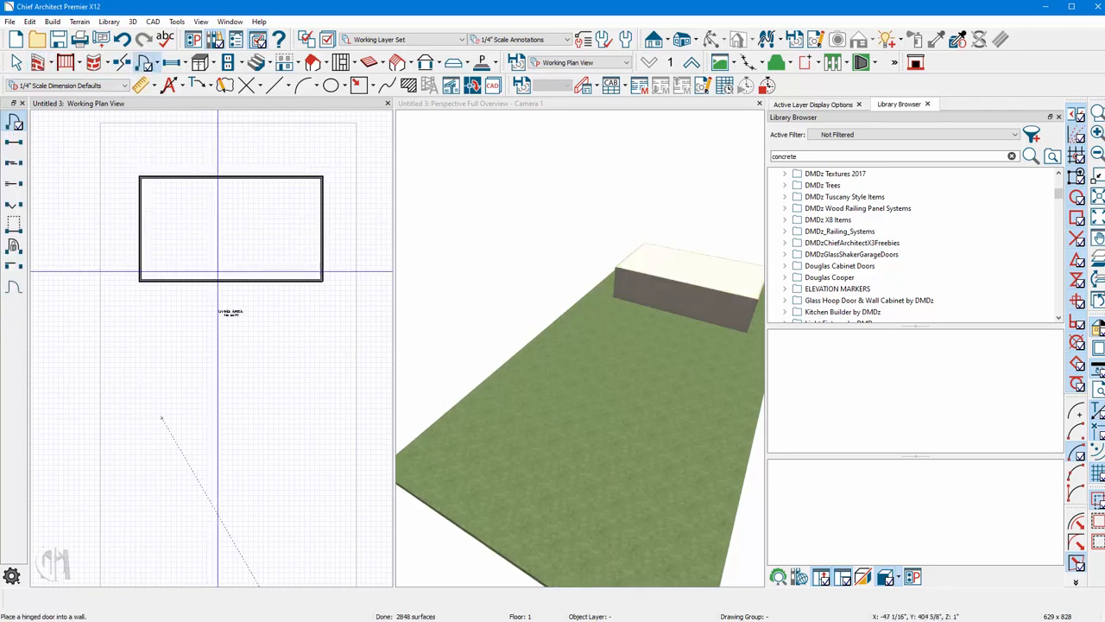
pyautogui.click(288, 278)
pyautogui.press('space')
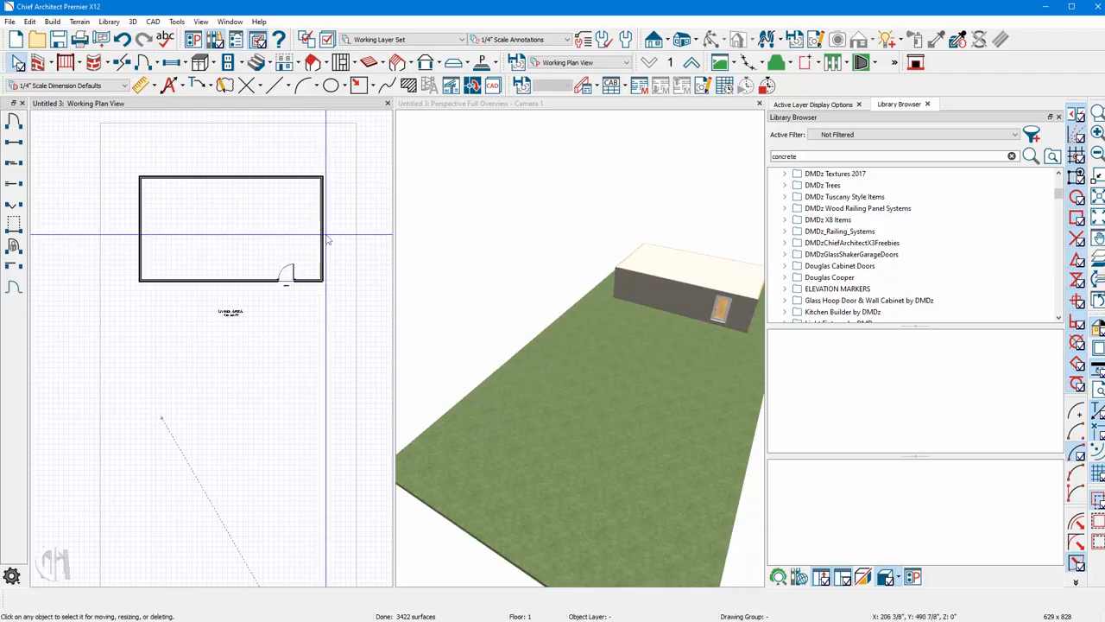
# Select both end walls and build automatic roof planes, turning on the Roof Planes layer display.
pyautogui.click(325, 234)
pyautogui.keyDown('shift'); pyautogui.click(141, 233); pyautogui.keyUp('shift')
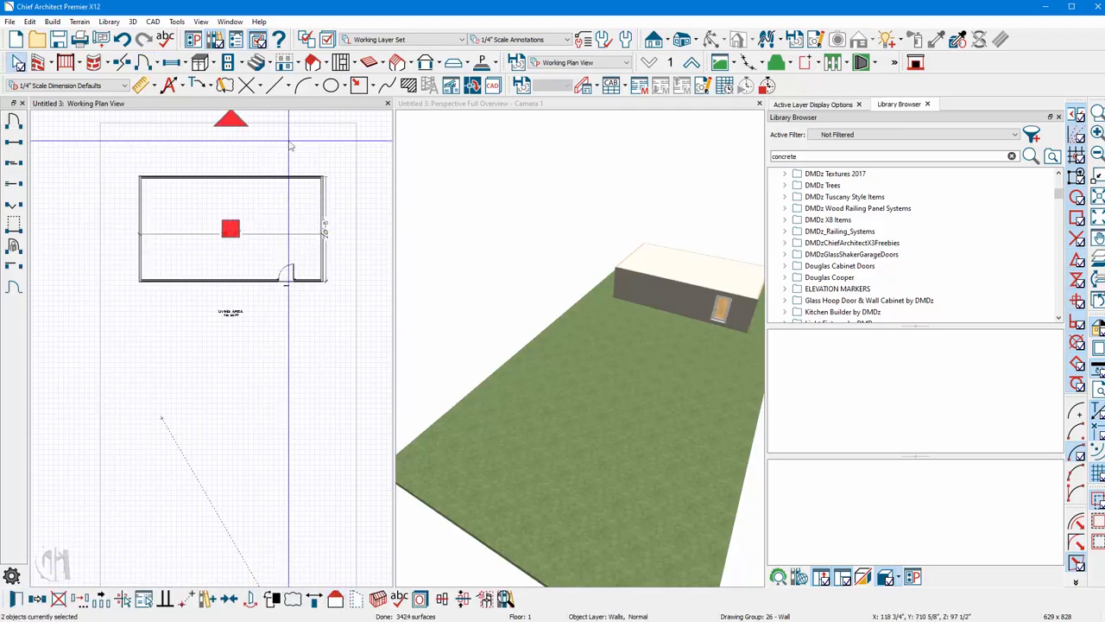
pyautogui.doubleClick(314, 64)
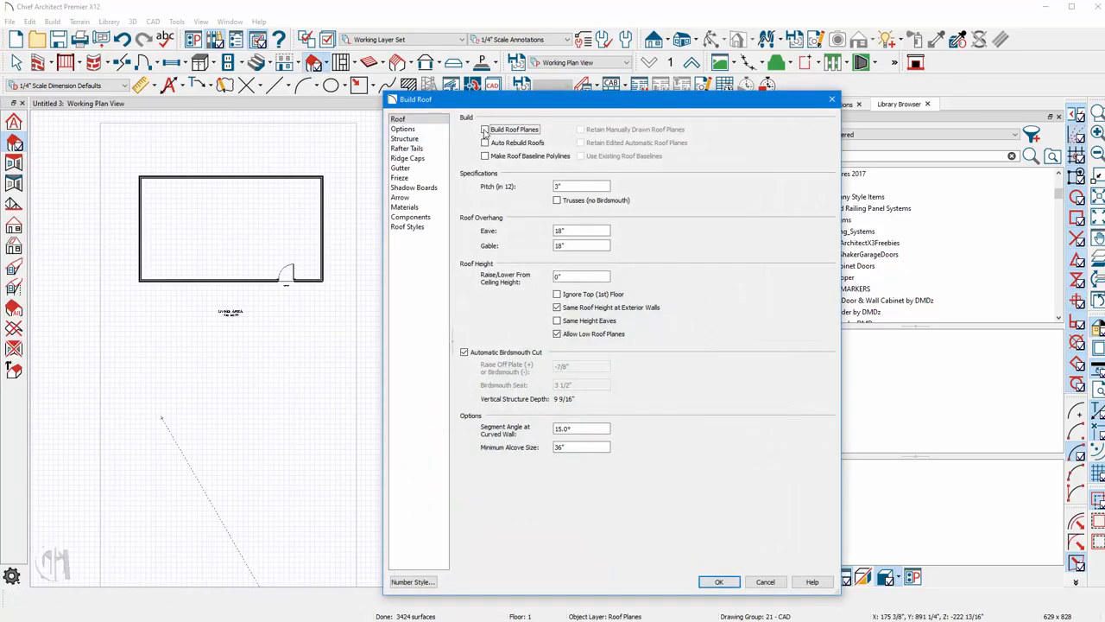
pyautogui.click(485, 129)
pyautogui.click(718, 582)
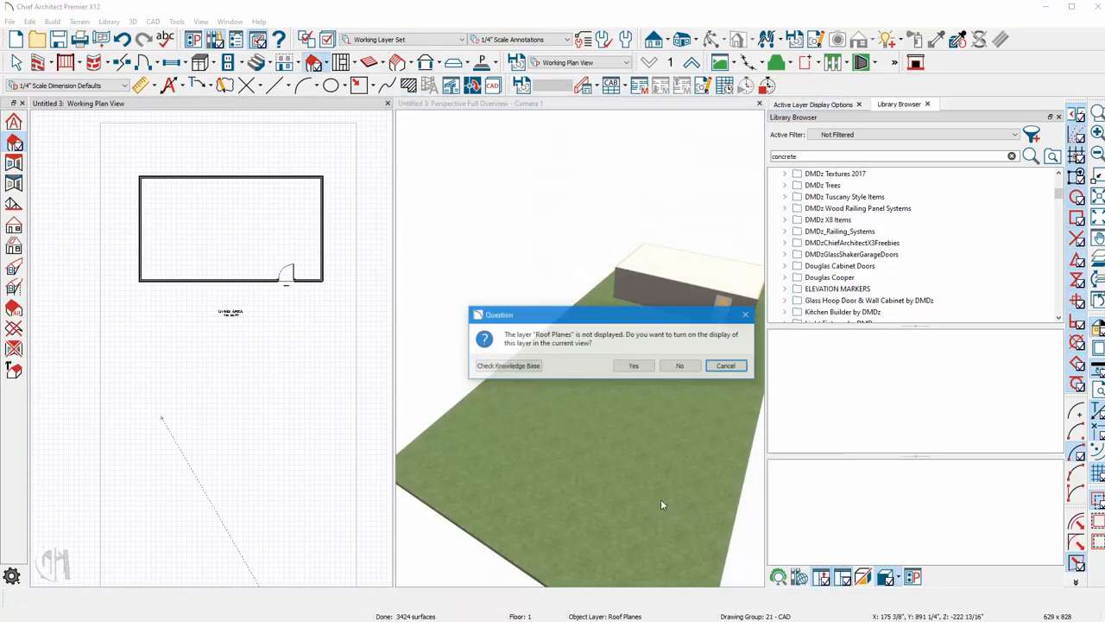
pyautogui.click(632, 364)
# Orbit and zoom the 3D view to inspect the house and its roof.
pyautogui.click(469, 264)
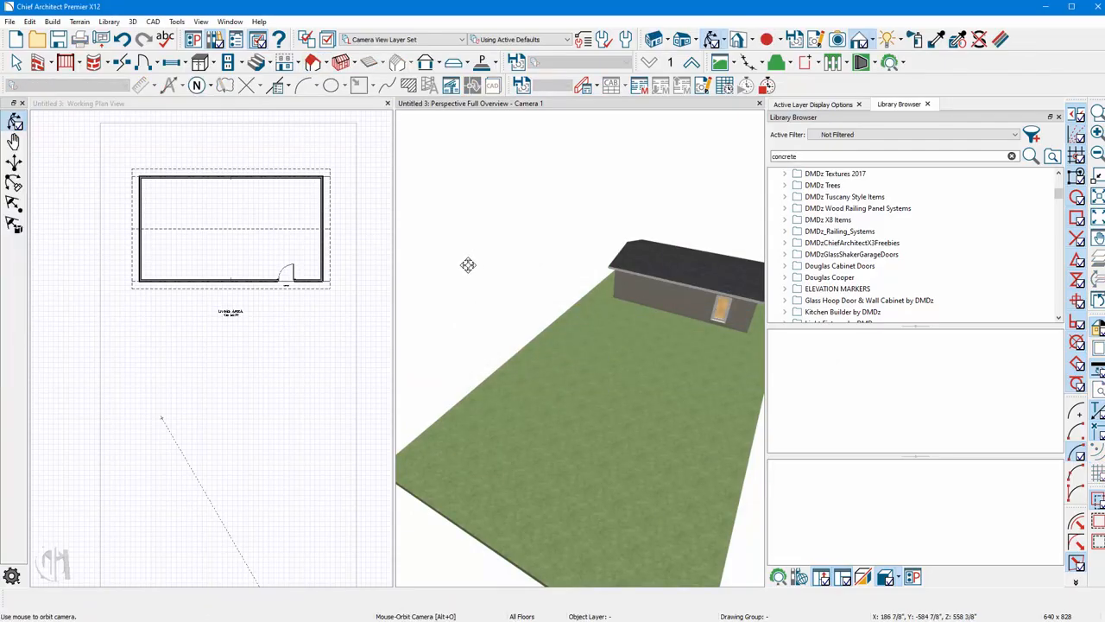
pyautogui.scroll(-3, 469, 265)
pyautogui.scroll(6, 639, 303)
pyautogui.moveTo(669, 259); pyautogui.dragTo(633, 306)
pyautogui.scroll(-4, 634, 306)
pyautogui.scroll(5, 623, 316)
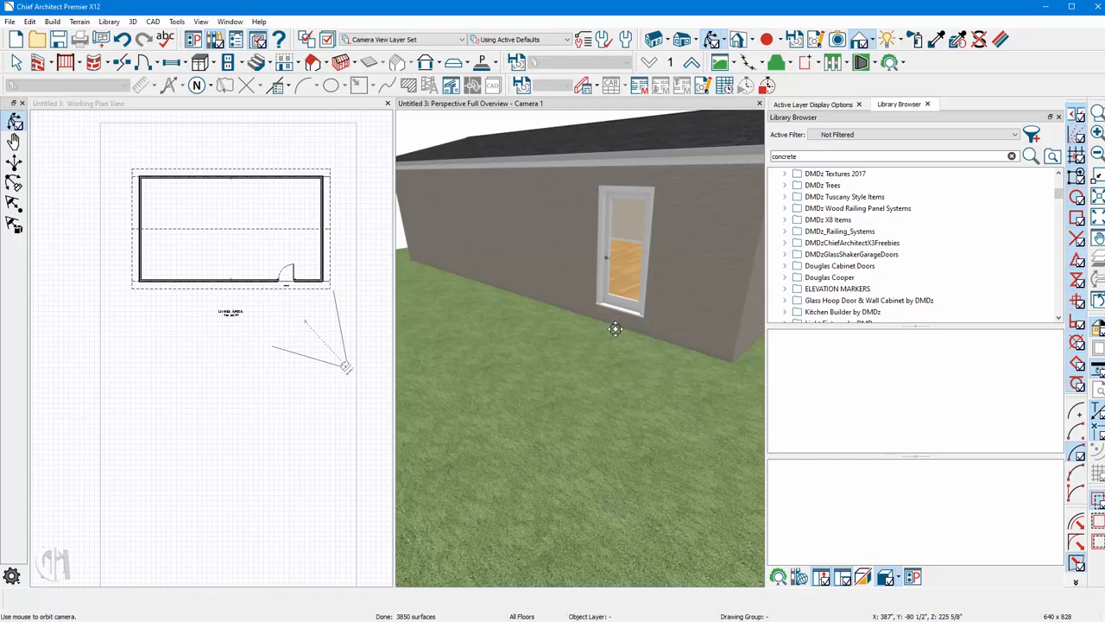
pyautogui.scroll(-5, 599, 335)
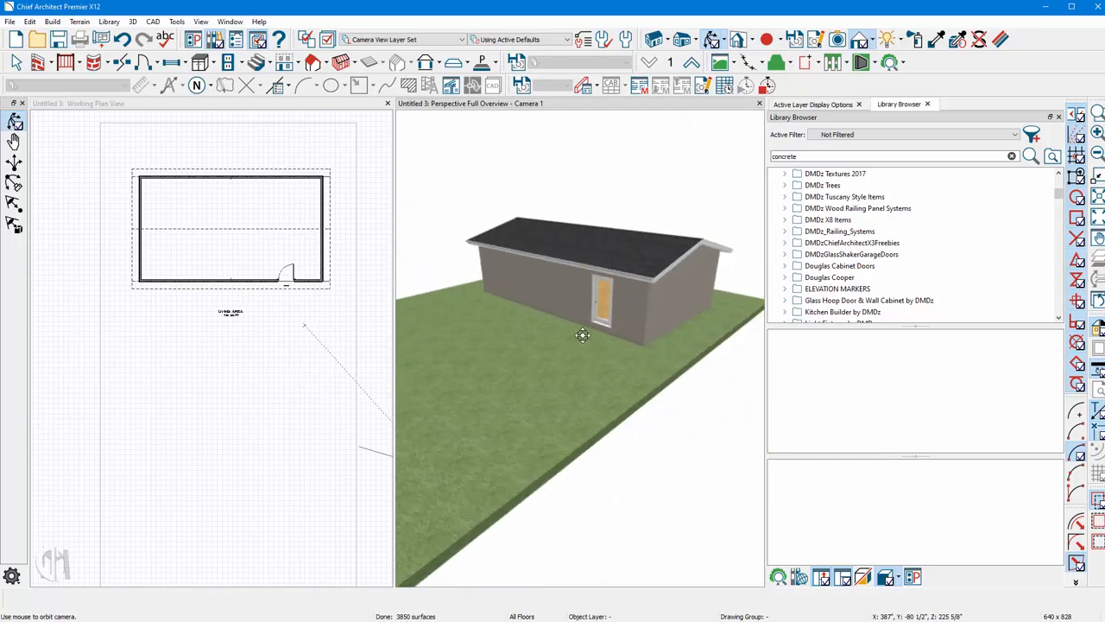
pyautogui.press('space')
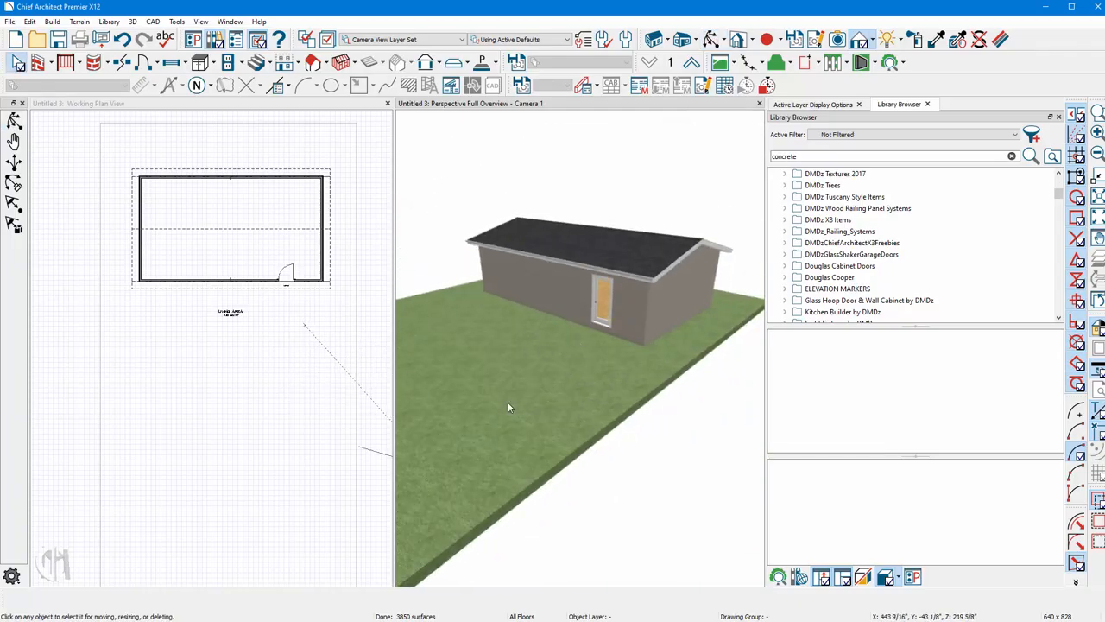
# Turn off the automatic subfloor height above terrain in the terrain specification.
pyautogui.doubleClick(551, 373)
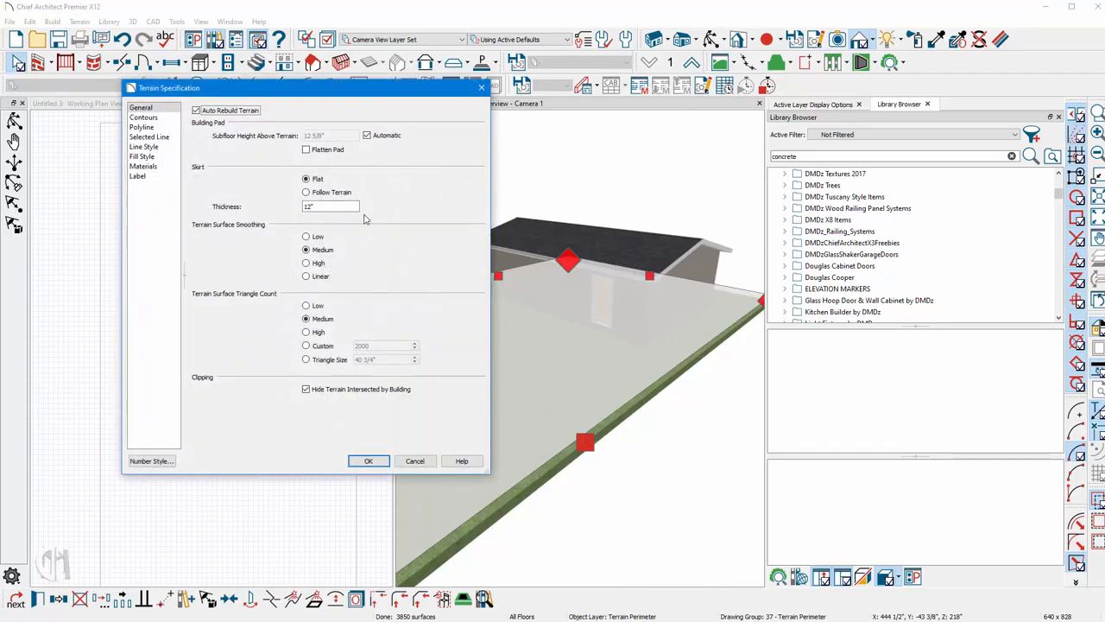
pyautogui.click(367, 136)
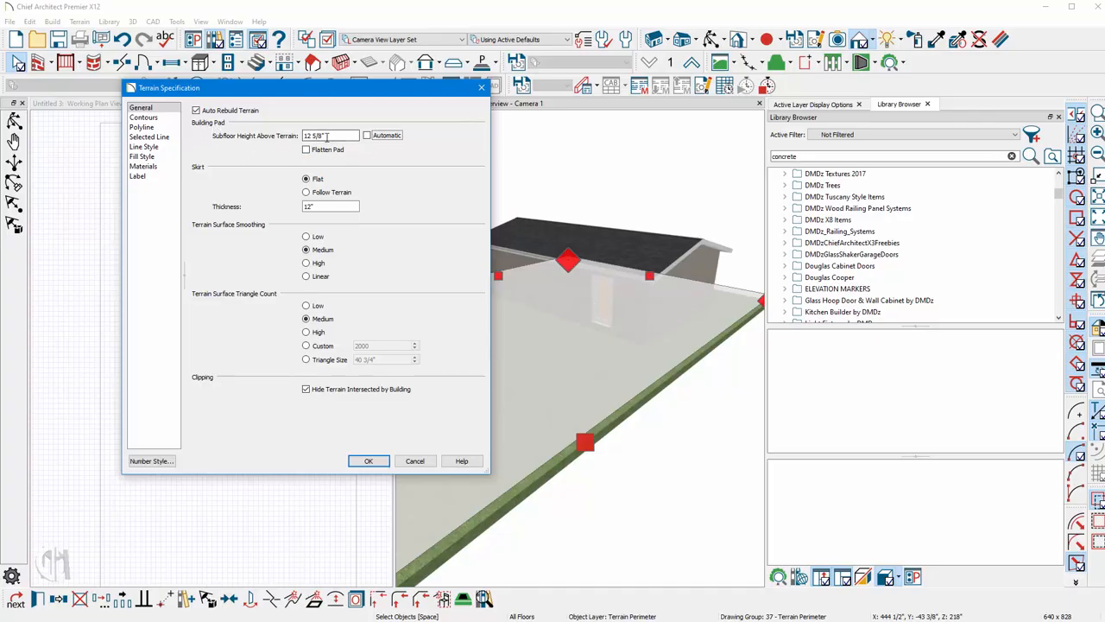
pyautogui.moveTo(326, 136); pyautogui.dragTo(285, 139)
pyautogui.press('Return')
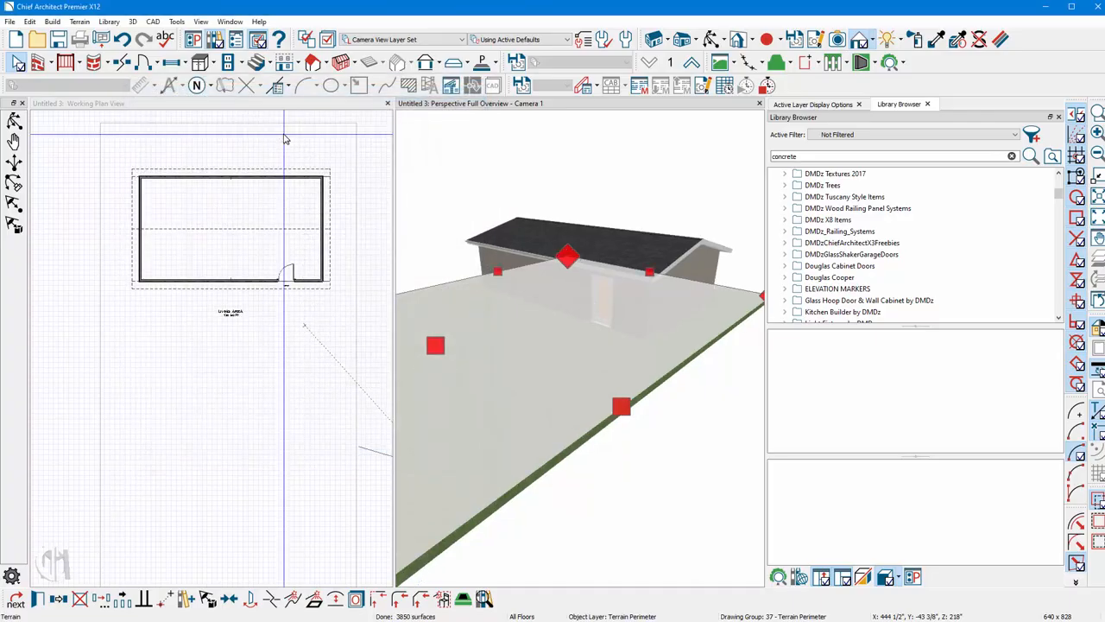
# Zoom the 3D and plan views to inspect the door and terrain around the house.
pyautogui.scroll(5, 586, 334)
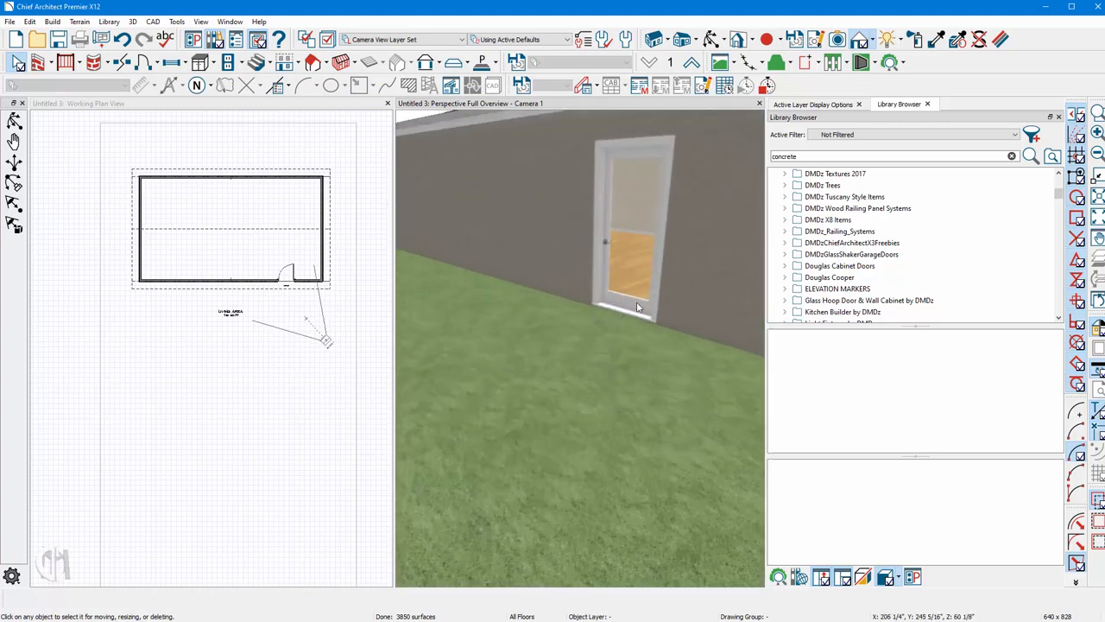
pyautogui.scroll(4, 637, 303)
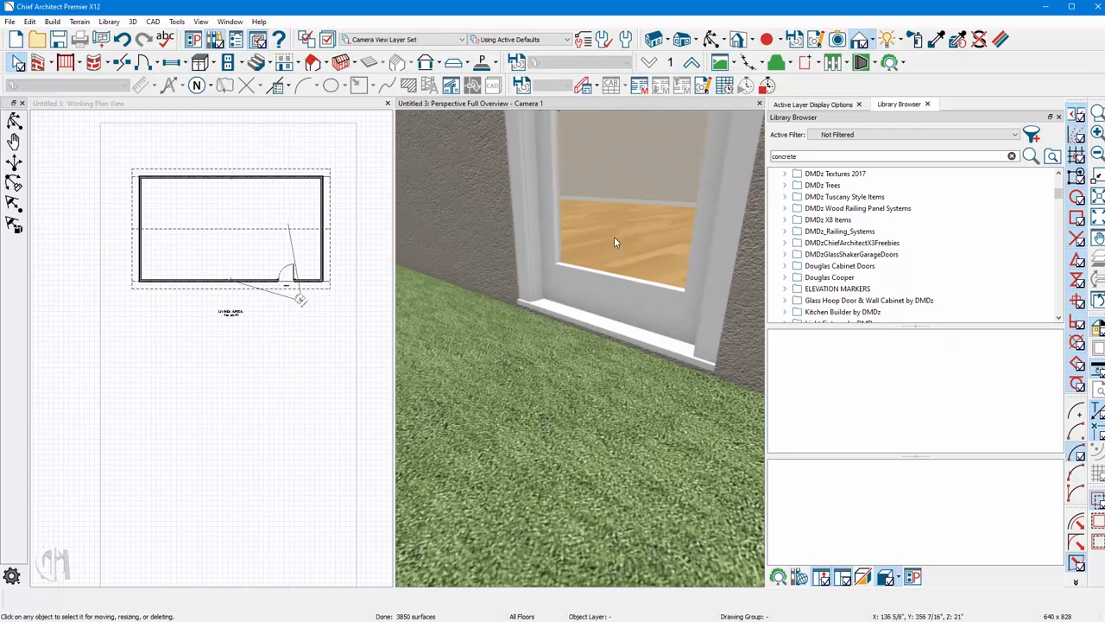
pyautogui.scroll(-8, 579, 338)
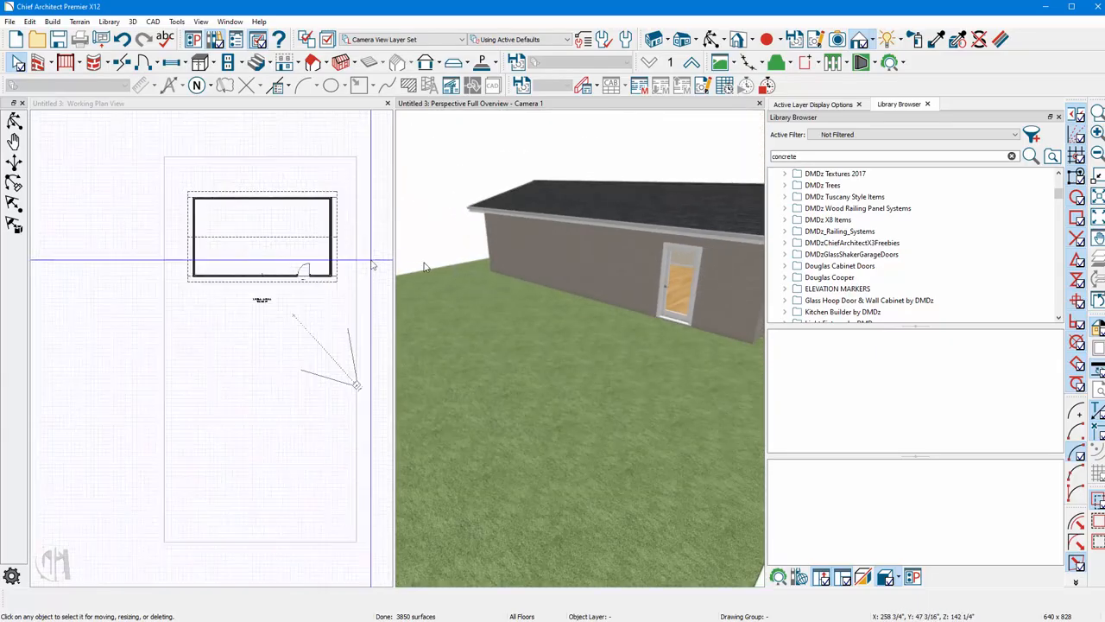
pyautogui.scroll(-5, 424, 267)
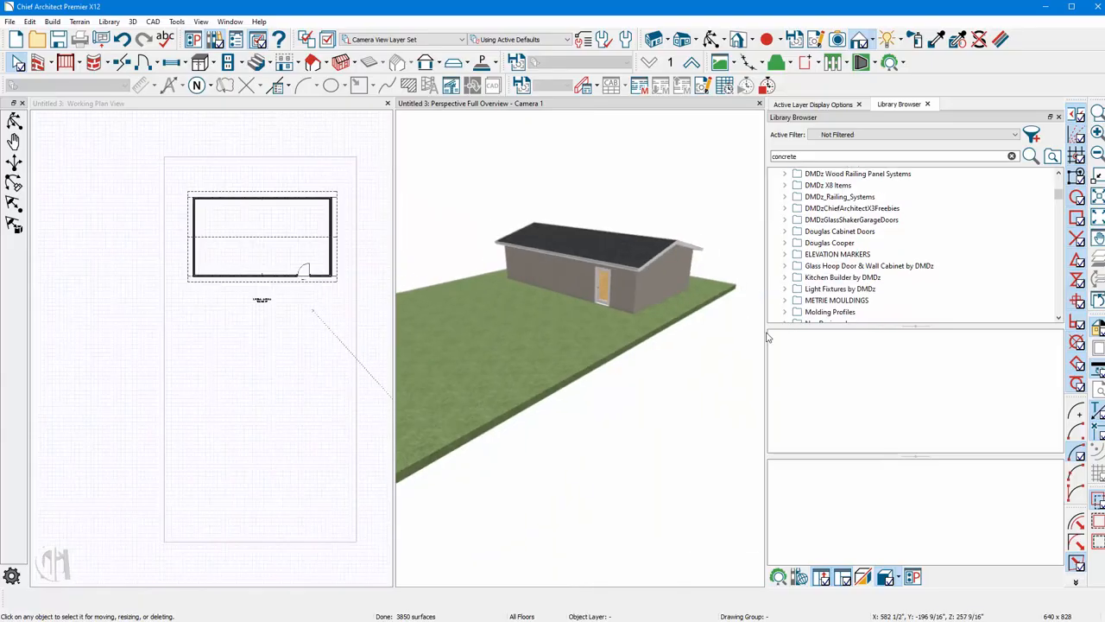
pyautogui.scroll(-3, 545, 324)
pyautogui.scroll(2, 543, 322)
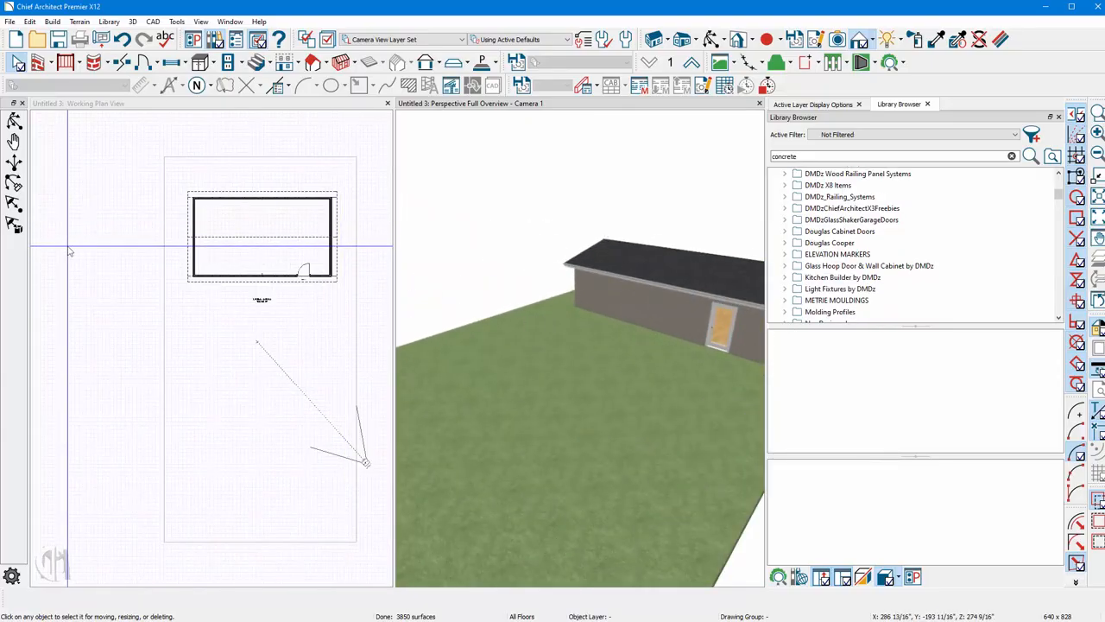
pyautogui.click(133, 323)
pyautogui.scroll(-1, 133, 323)
pyautogui.scroll(3, 312, 375)
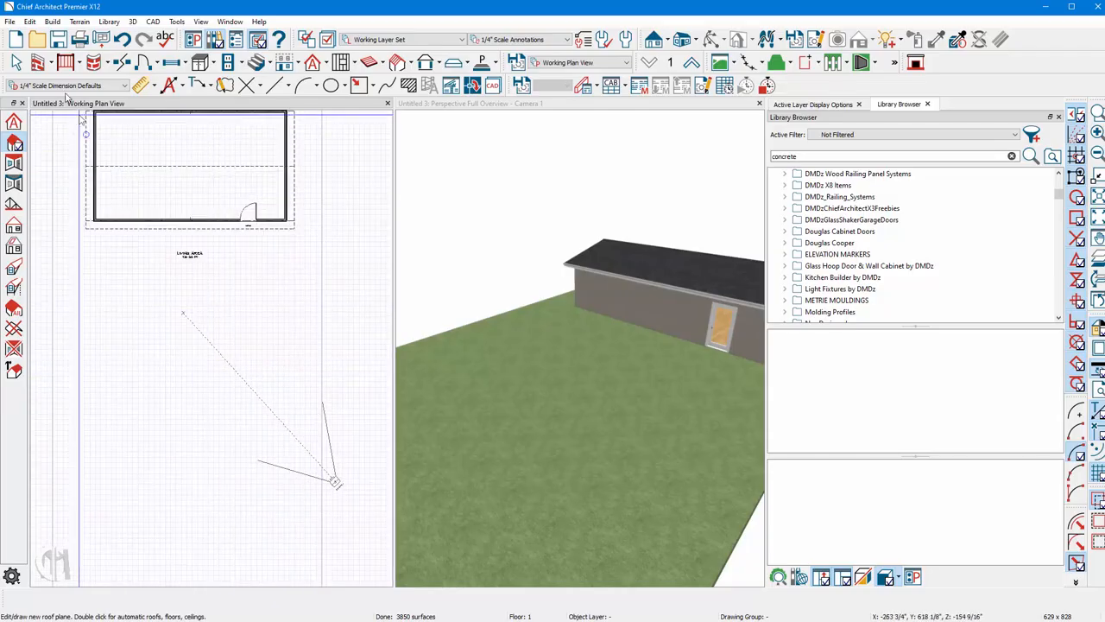
# Draw a six-sided enclosure of straight foundation walls for the pool in front of the house.
pyautogui.click(50, 66)
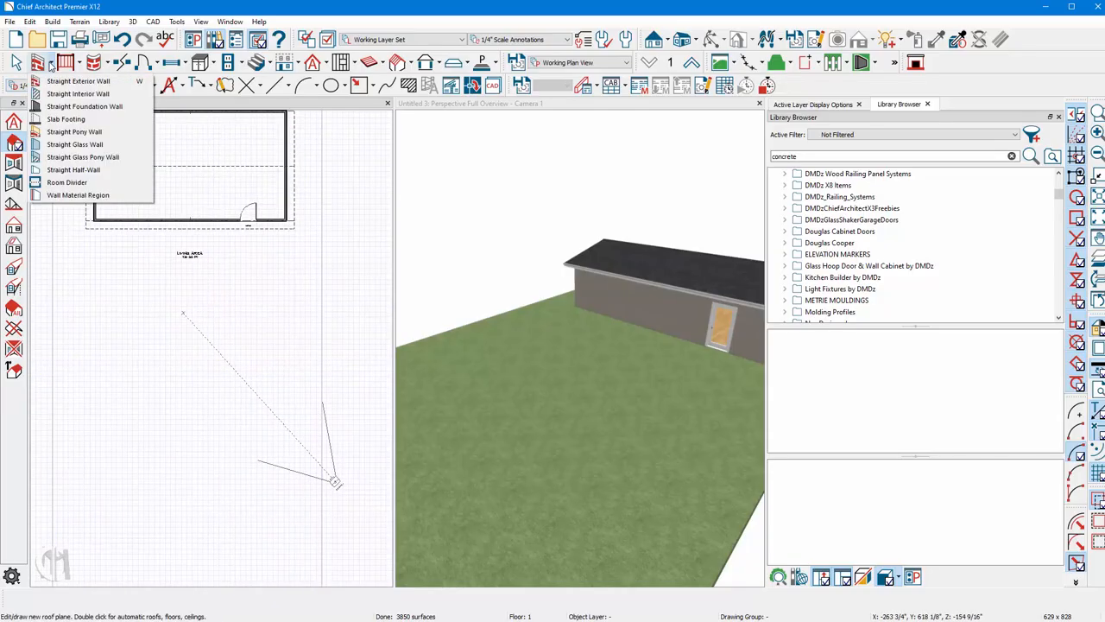
pyautogui.click(68, 109)
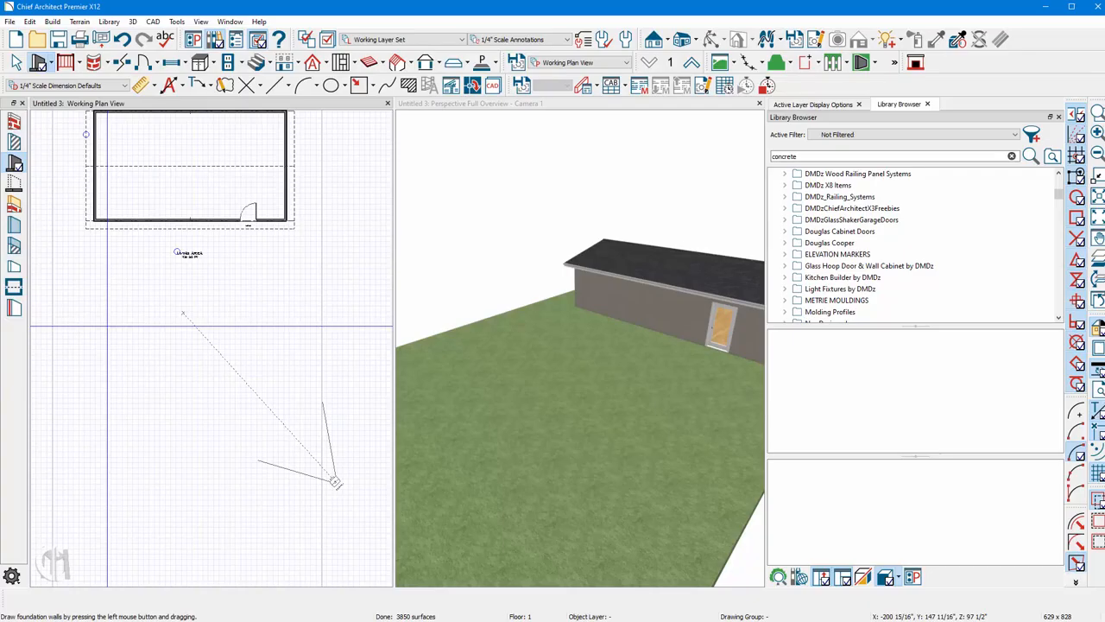
pyautogui.moveTo(107, 328)
pyautogui.mouseDown()
pyautogui.moveTo(242, 330)
pyautogui.moveTo(288, 396)
pyautogui.moveTo(296, 381)
pyautogui.moveTo(294, 469)
pyautogui.moveTo(149, 467)
pyautogui.moveTo(108, 424)
pyautogui.moveTo(110, 329)
pyautogui.mouseUp()
pyautogui.click(578, 333)
pyautogui.scroll(-3, 108, 315)
pyautogui.scroll(1, 198, 371)
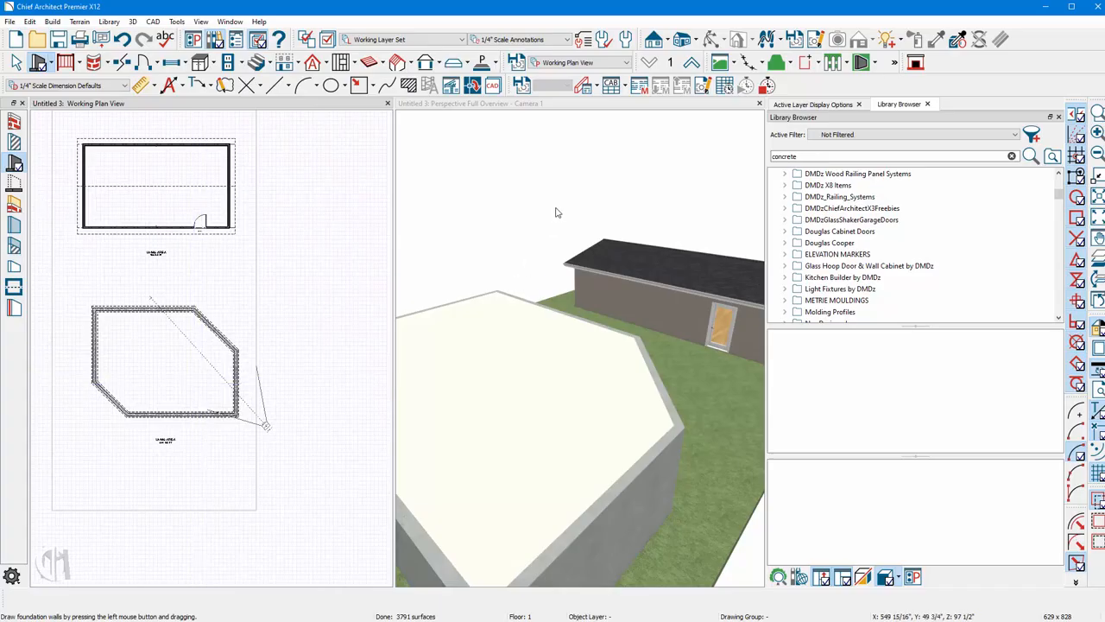
# Select the pool's room in the 3D and plan views and open its Room Specification.
pyautogui.scroll(-3, 619, 218)
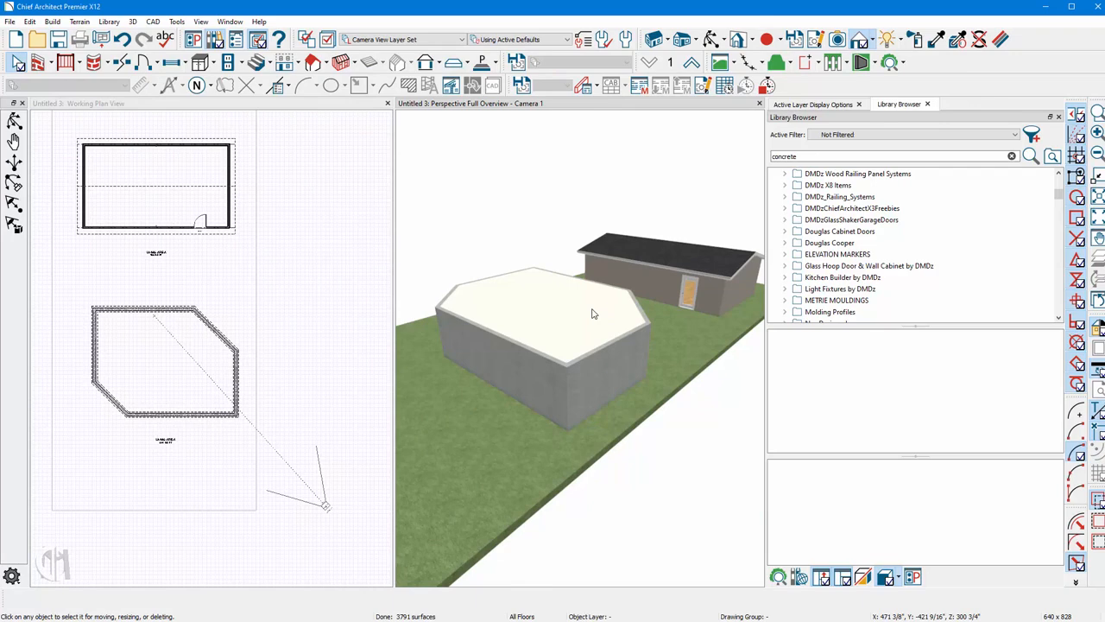
pyautogui.click(543, 335)
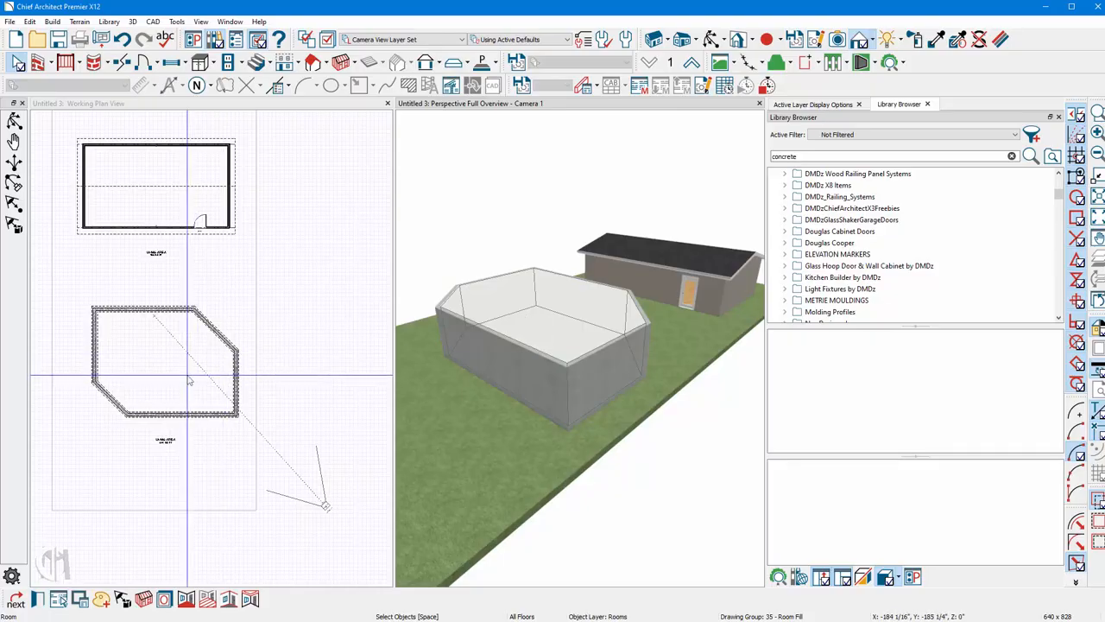
pyautogui.click(151, 374)
pyautogui.press('space')
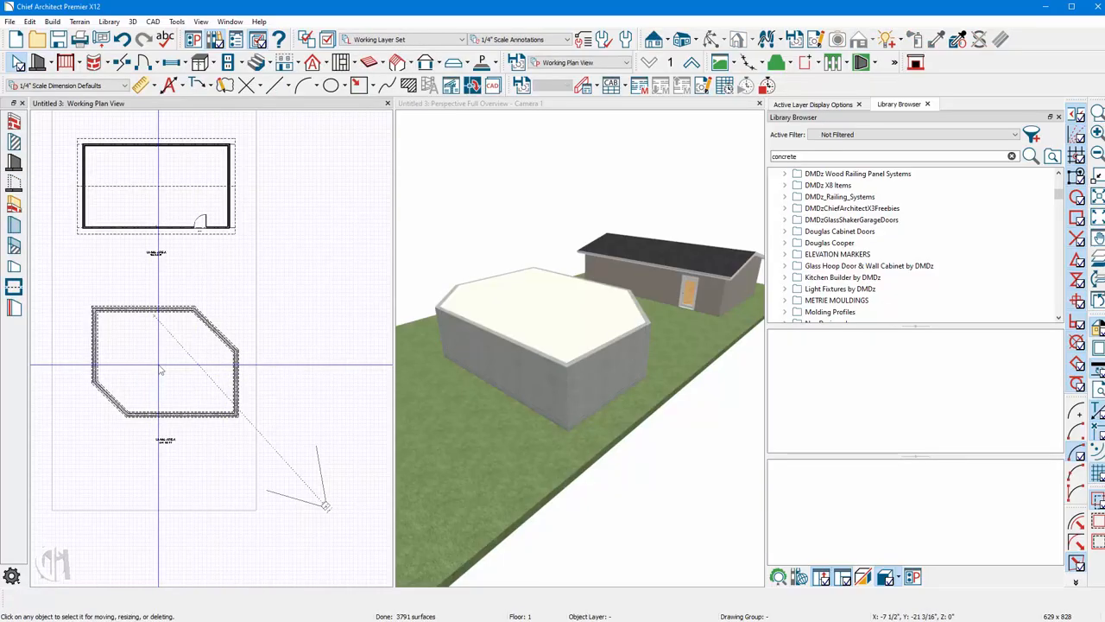
pyautogui.click(157, 374)
pyautogui.click(565, 320)
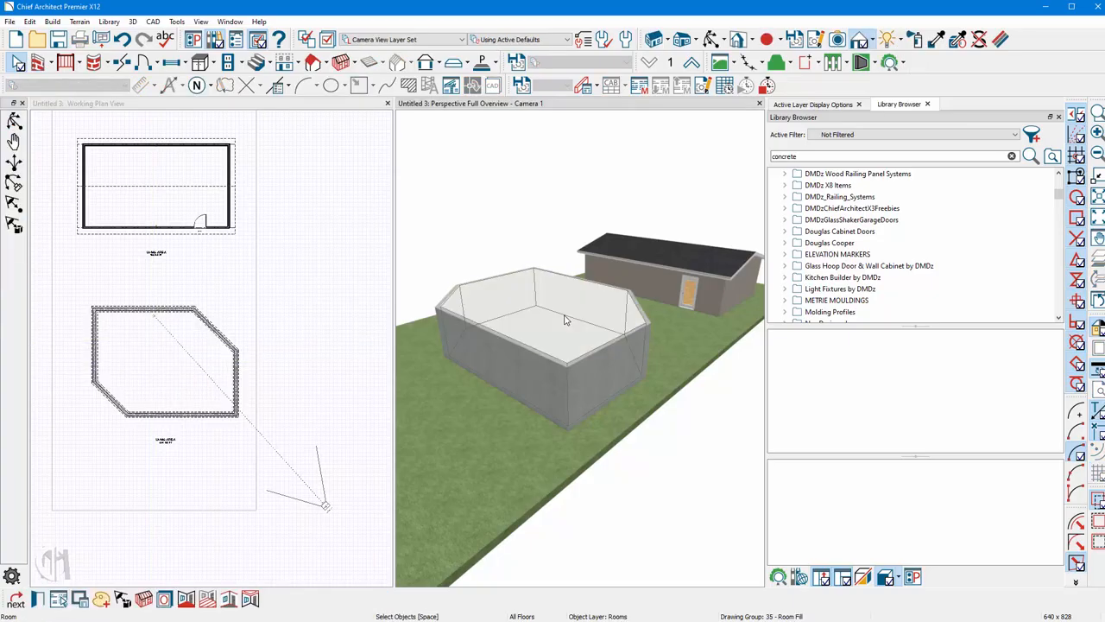
pyautogui.click(137, 374)
pyautogui.click(135, 373)
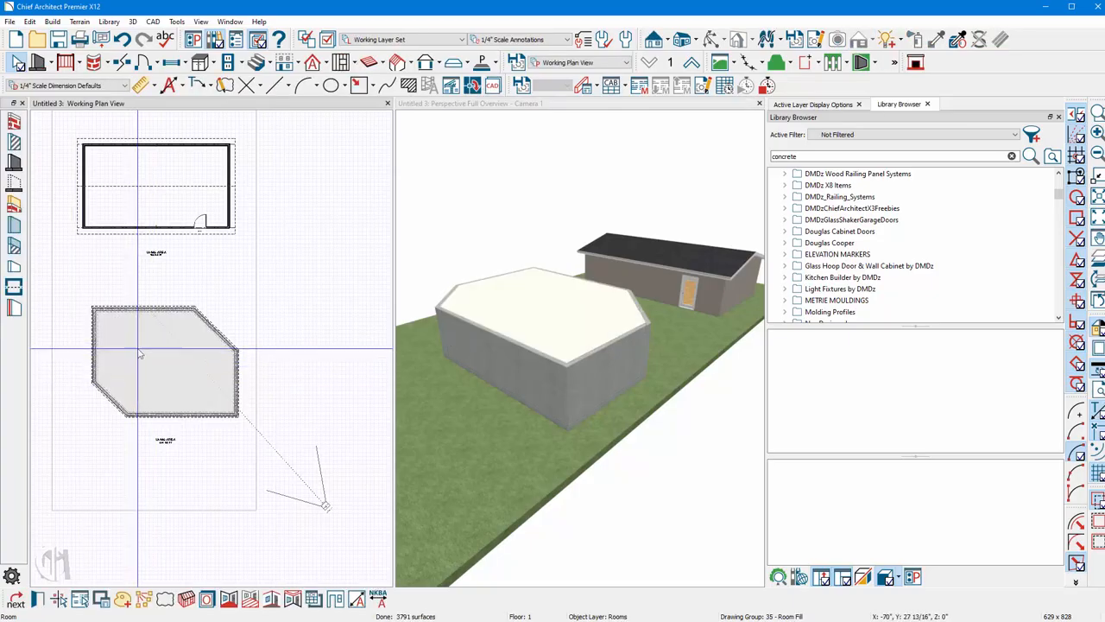
pyautogui.click(522, 321)
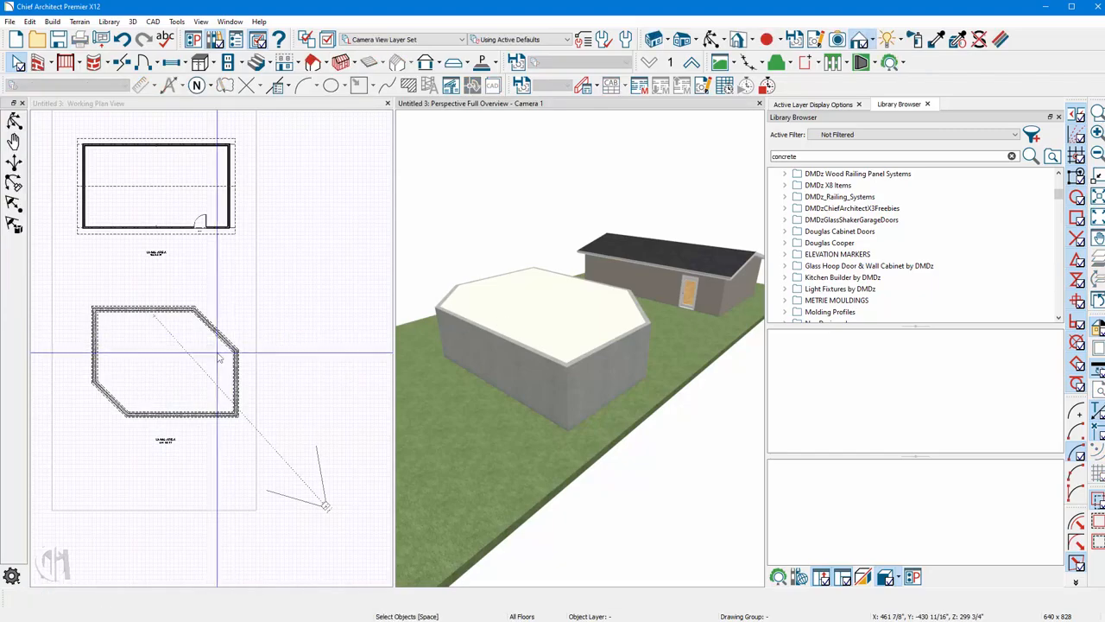
pyautogui.click(145, 375)
pyautogui.doubleClick(144, 374)
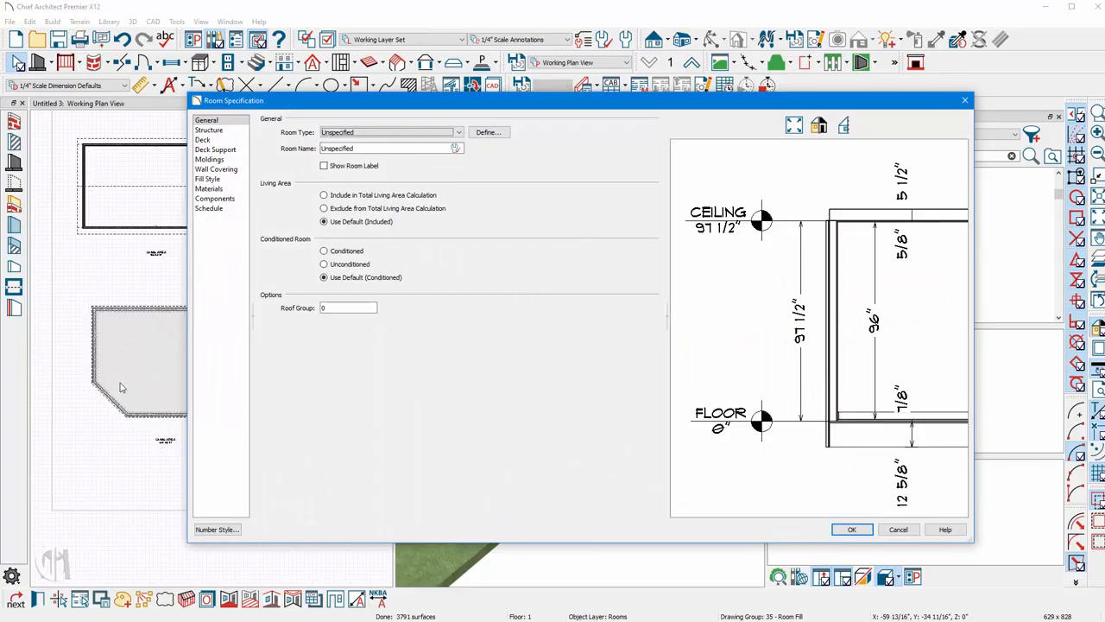
pyautogui.click(852, 530)
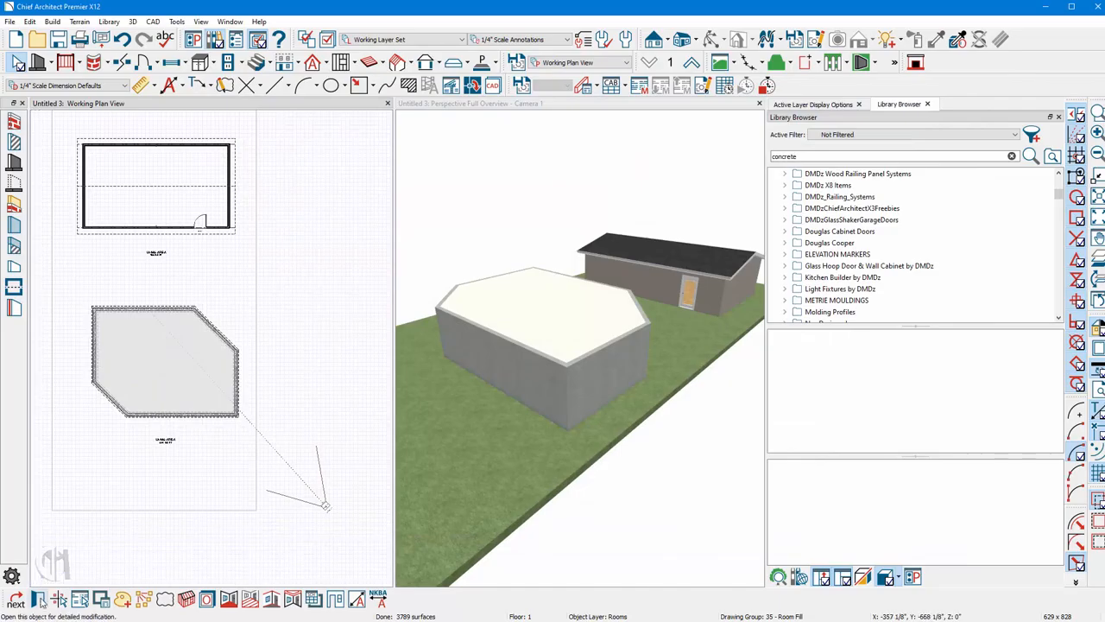
# In the pool room's structure settings, set the ceiling to 1" and the finished ceiling height to 72".
pyautogui.doubleClick(134, 418)
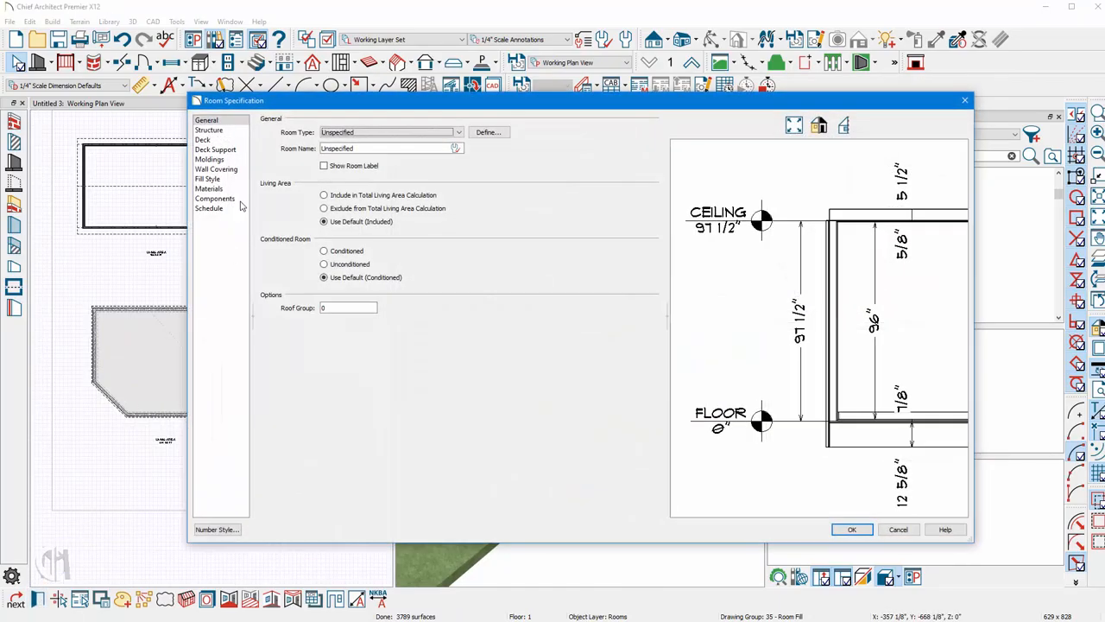
pyautogui.click(209, 131)
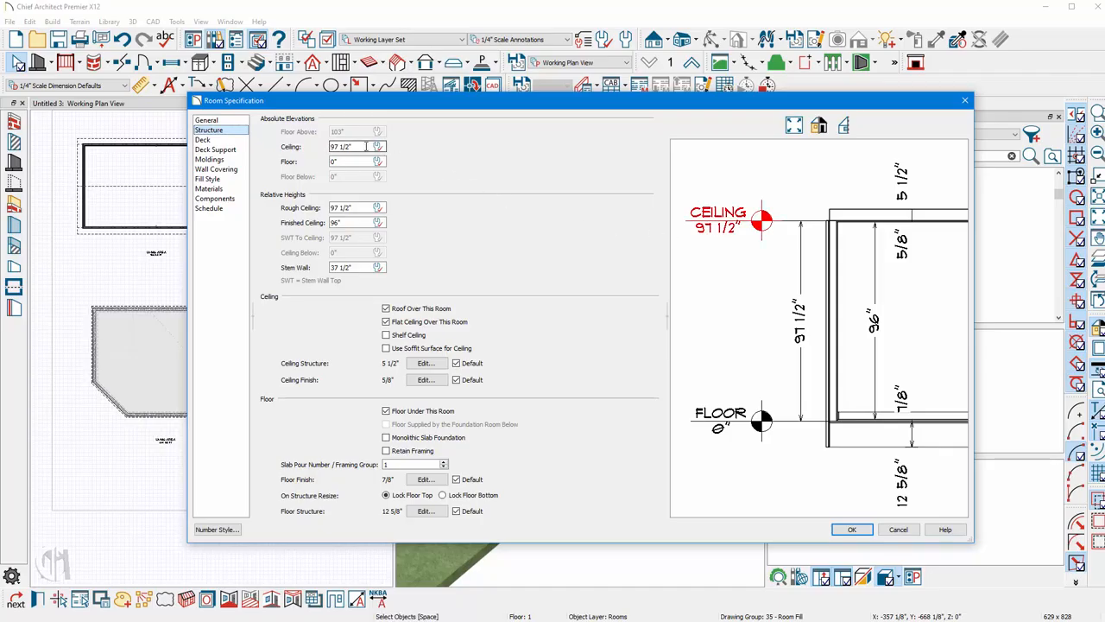
pyautogui.moveTo(366, 146); pyautogui.dragTo(299, 146)
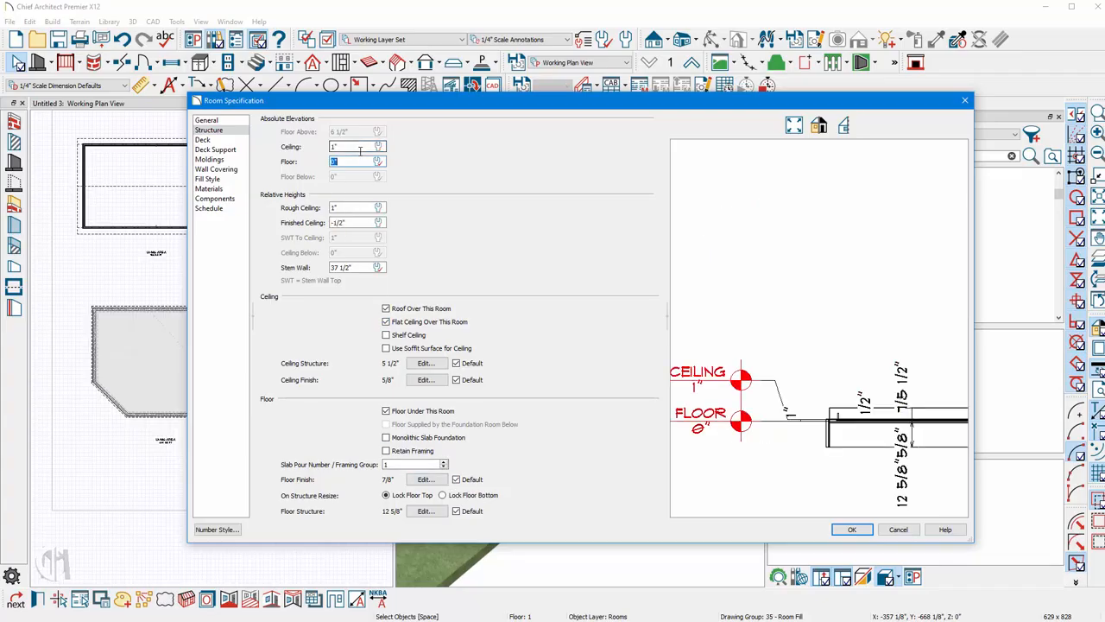
pyautogui.press('Tab')
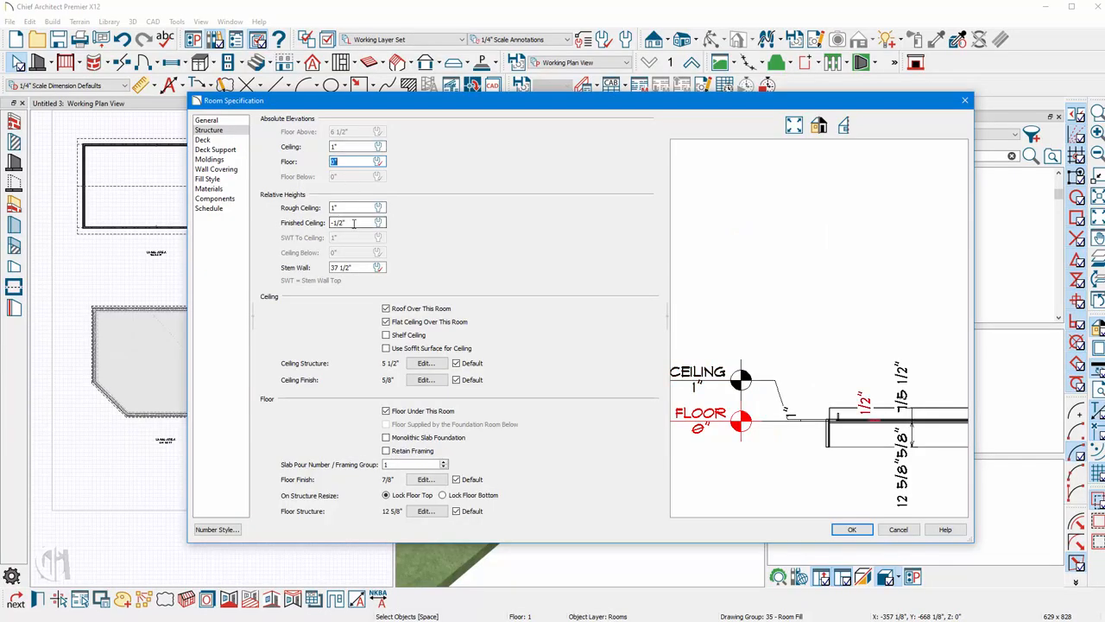
pyautogui.click(354, 223)
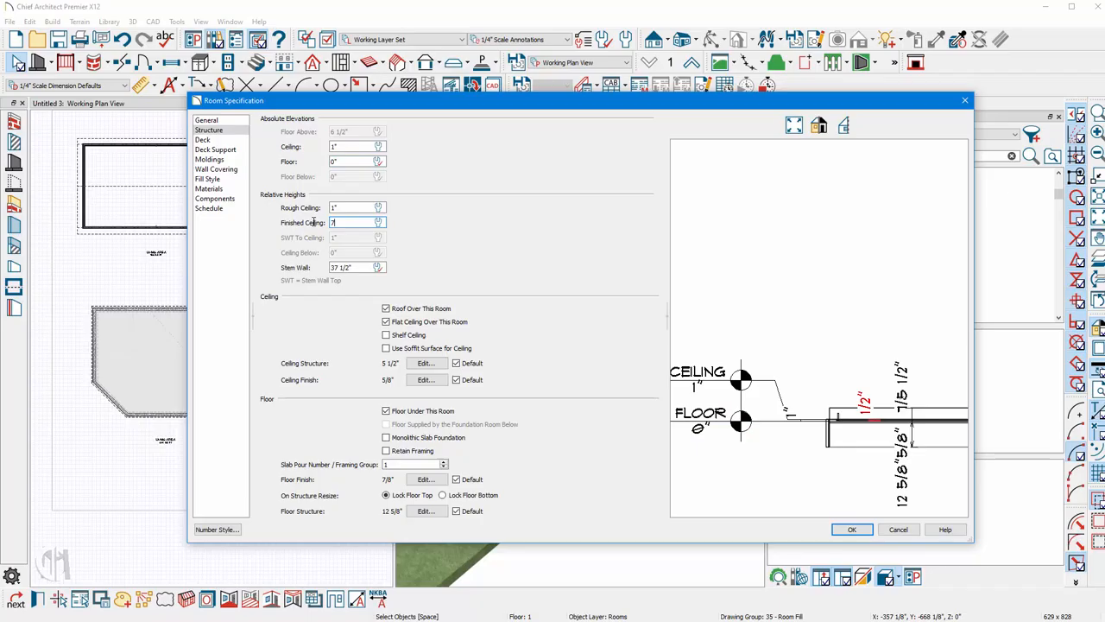
pyautogui.write('72')
pyautogui.press('Tab')
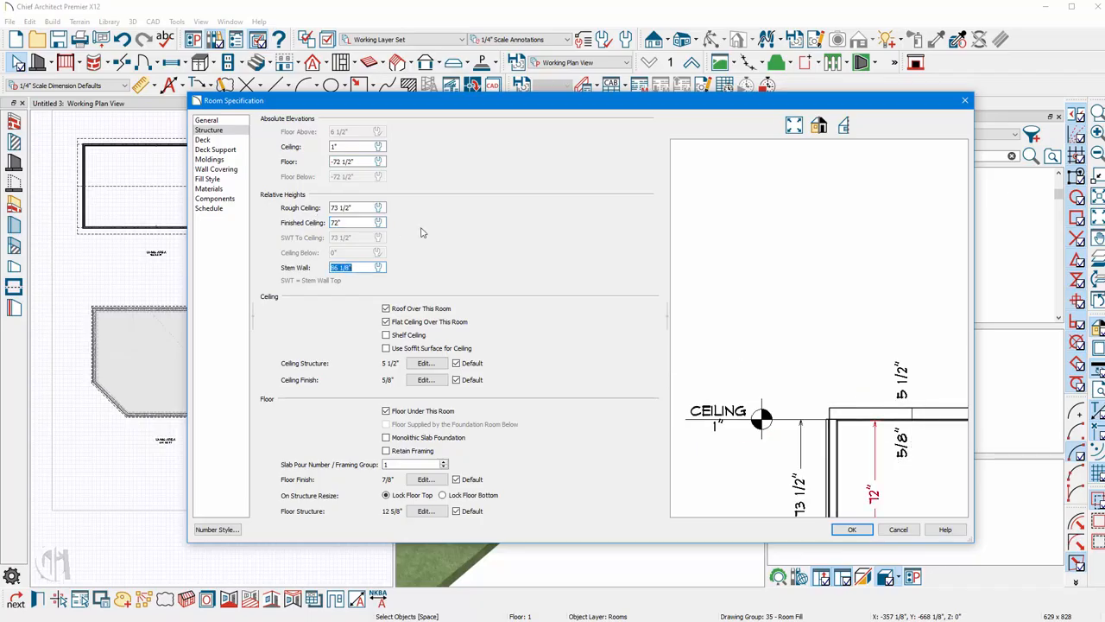
pyautogui.scroll(-3, 823, 313)
pyautogui.scroll(4, 825, 311)
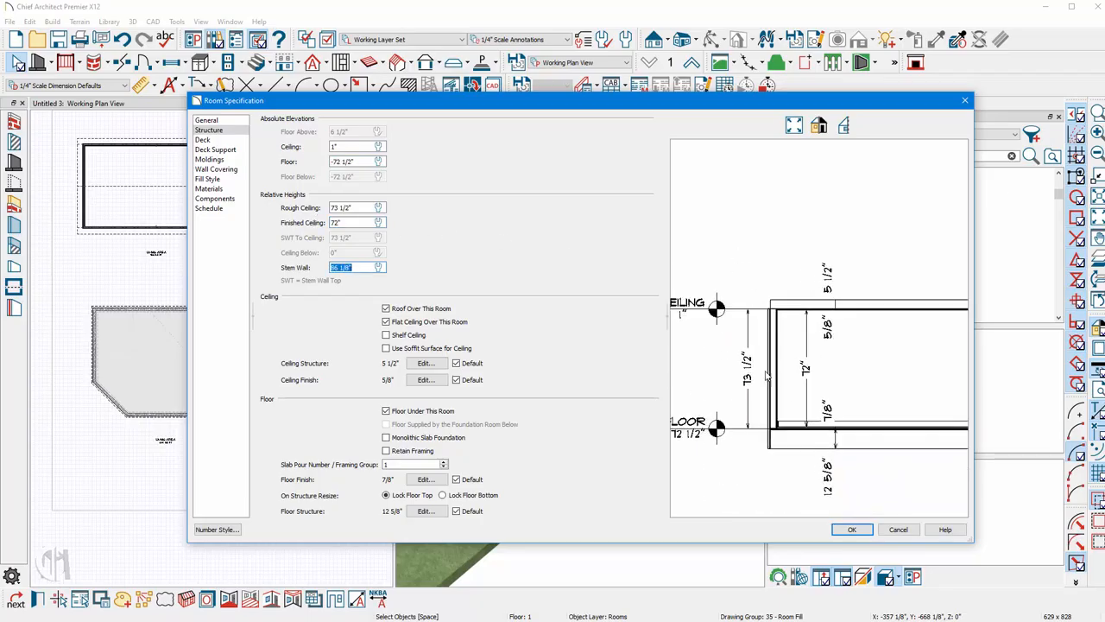
pyautogui.scroll(-2, 825, 311)
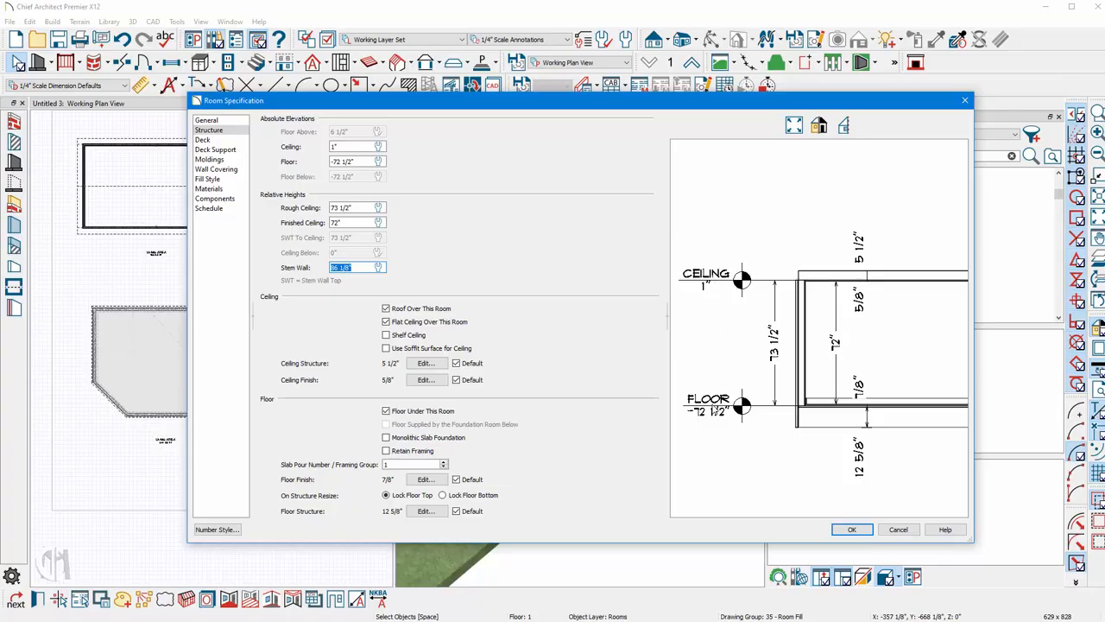
pyautogui.click(852, 529)
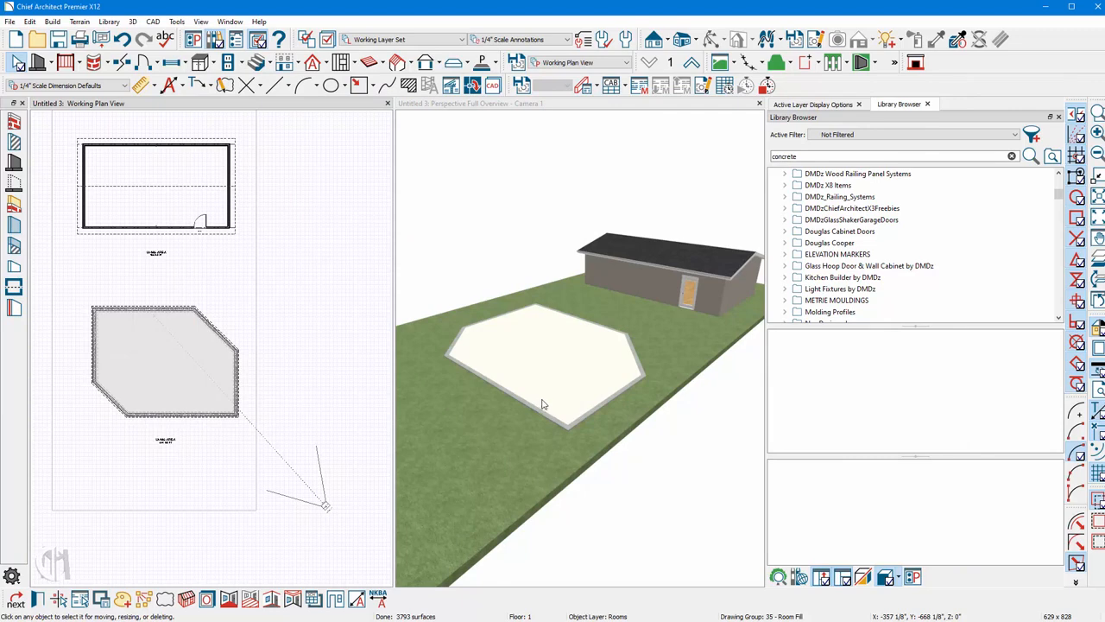
# Search the materials for water and paint the pool's interior with Water5.
pyautogui.scroll(3, 557, 367)
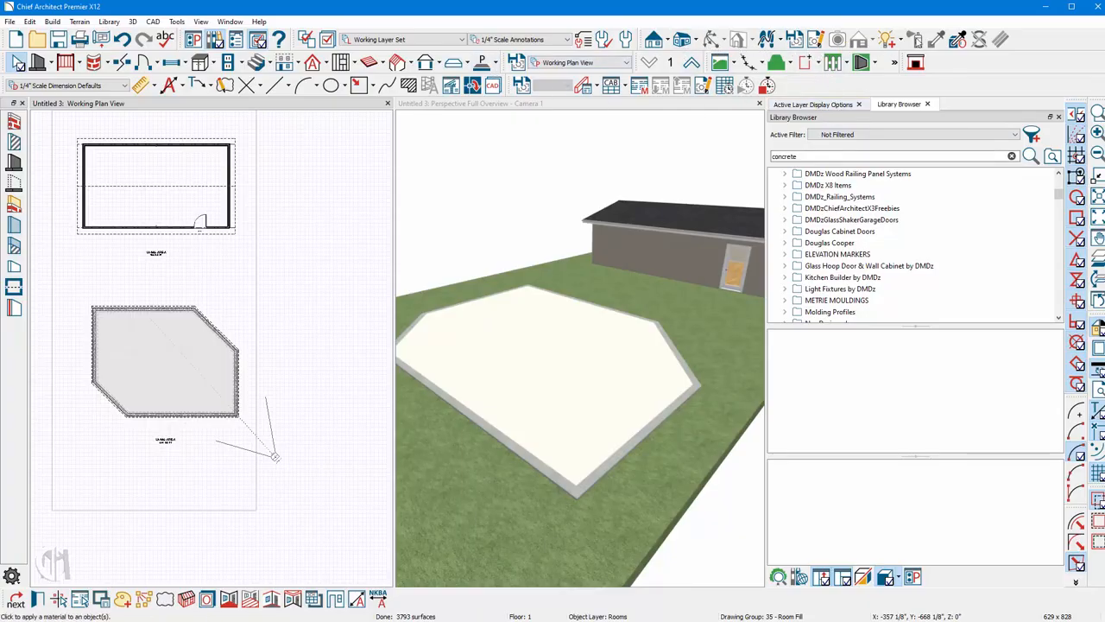
pyautogui.click(693, 227)
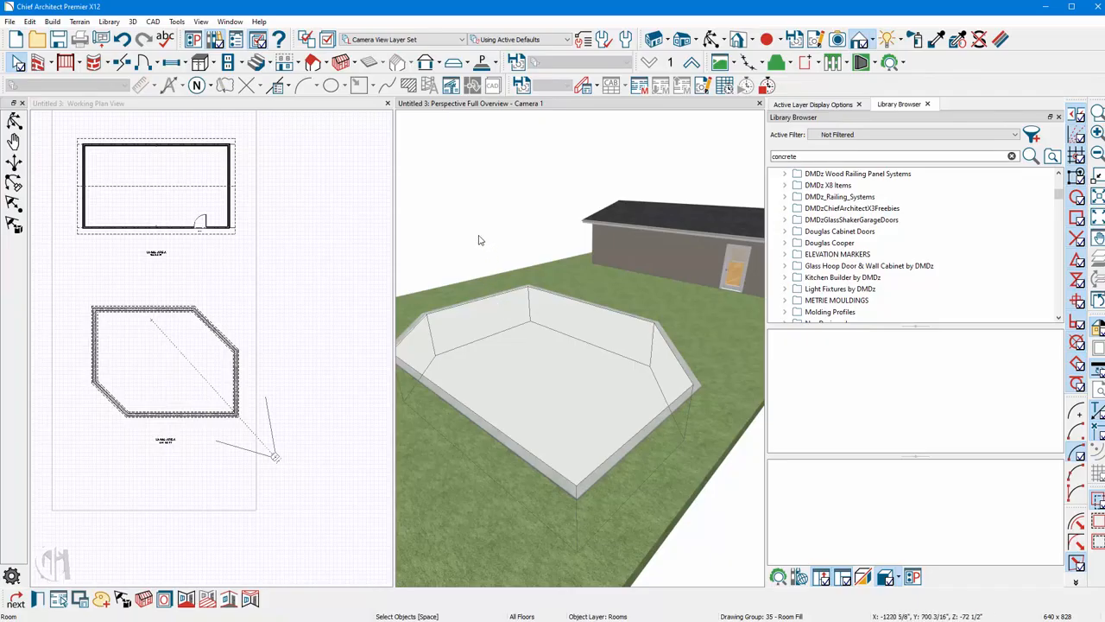
pyautogui.click(916, 38)
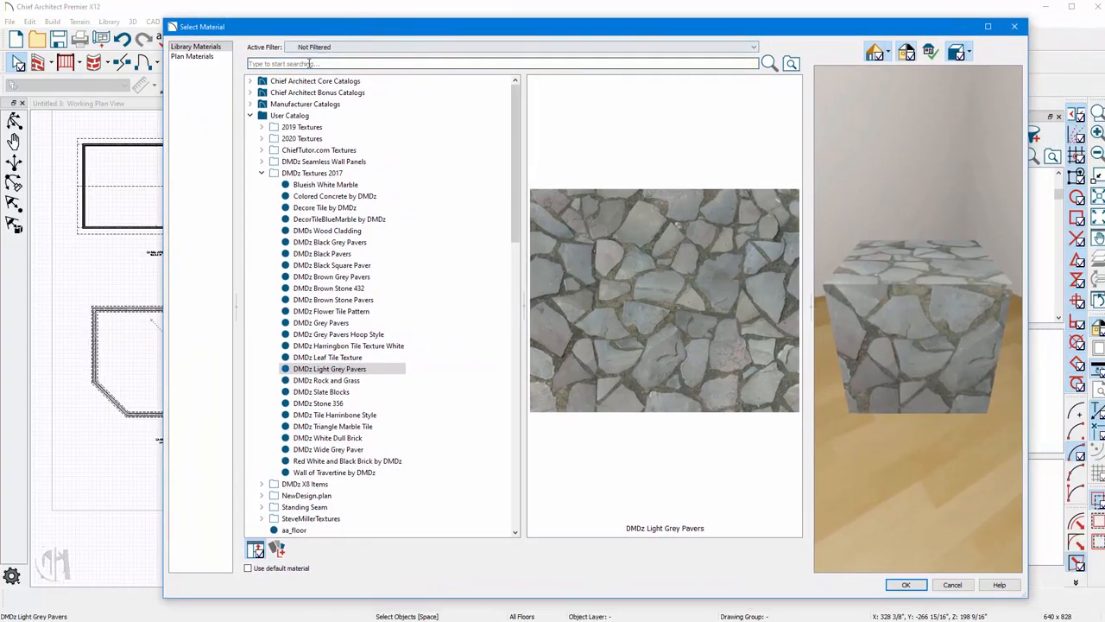
pyautogui.write('water')
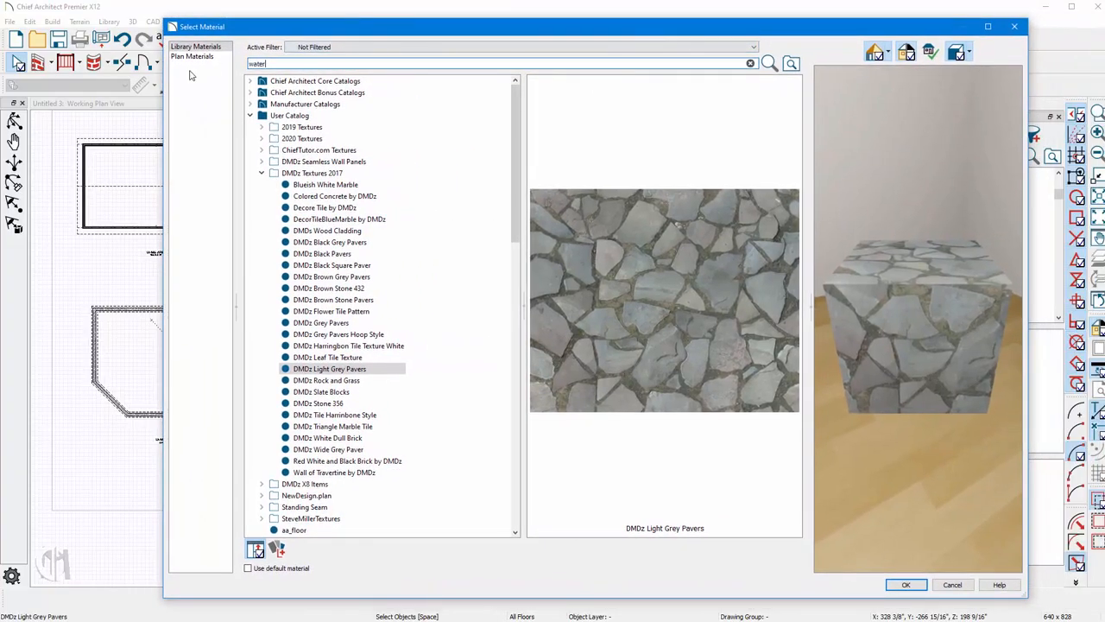
pyautogui.press('Return')
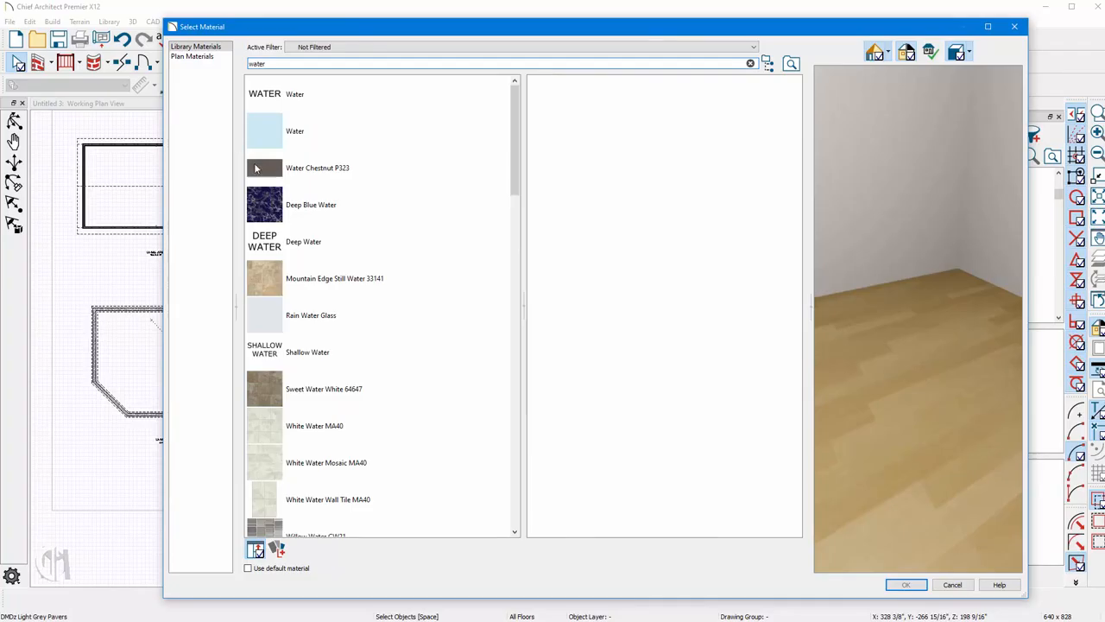
pyautogui.scroll(-3, 383, 301)
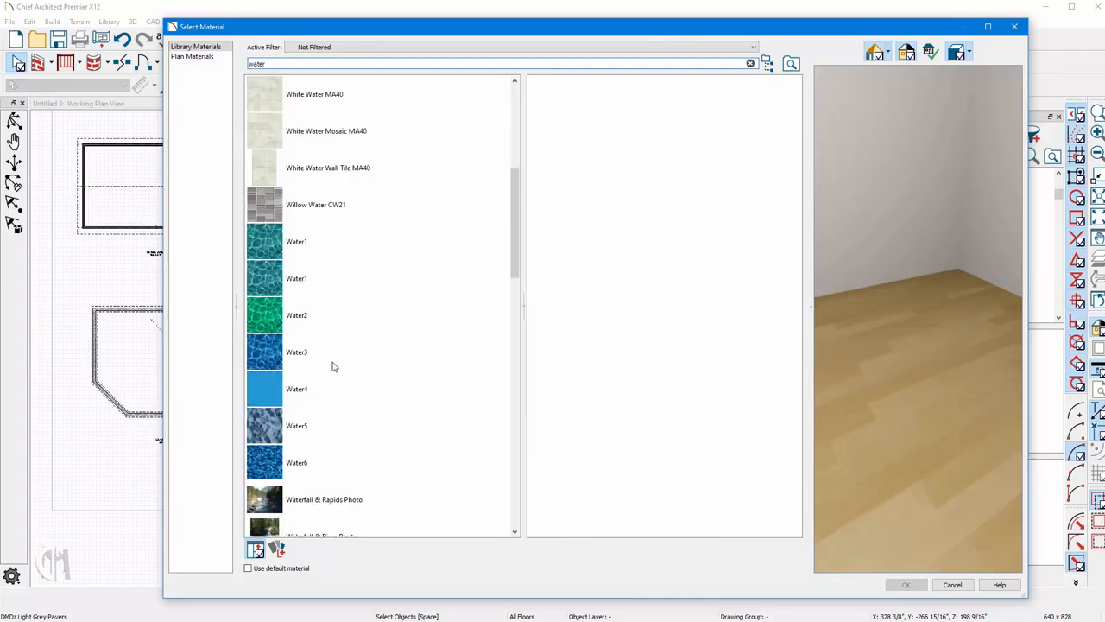
pyautogui.click(269, 437)
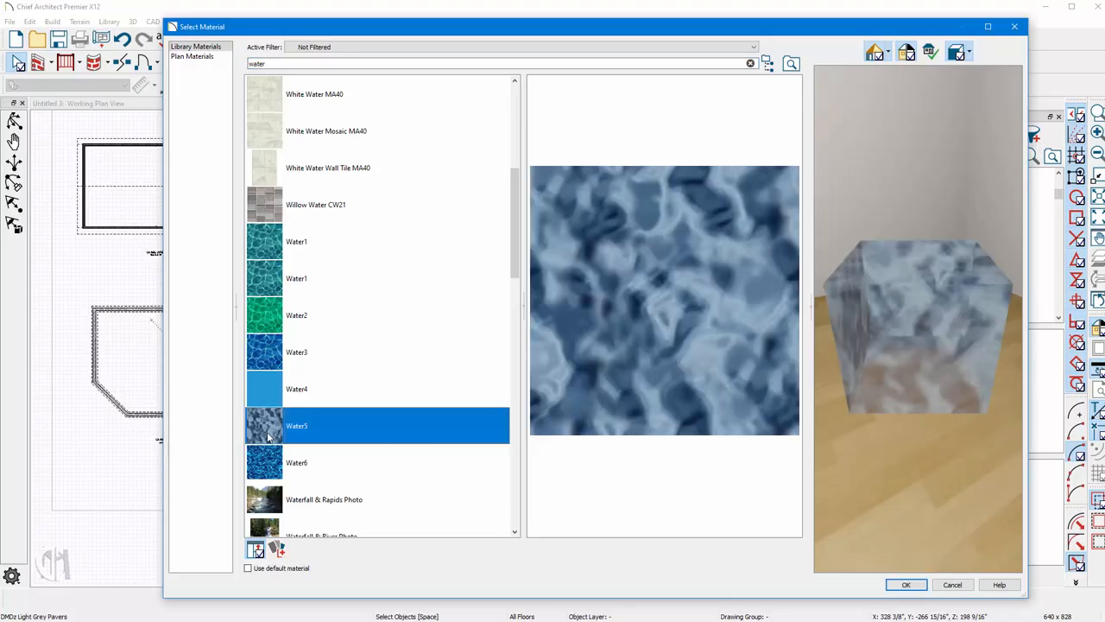
pyautogui.click(892, 584)
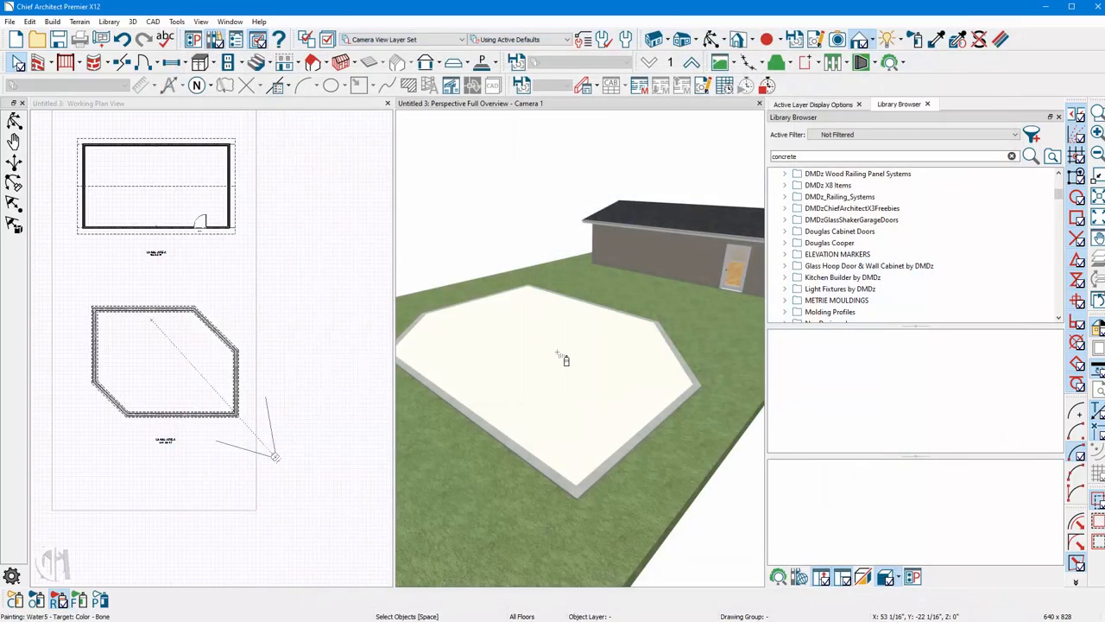
pyautogui.click(559, 354)
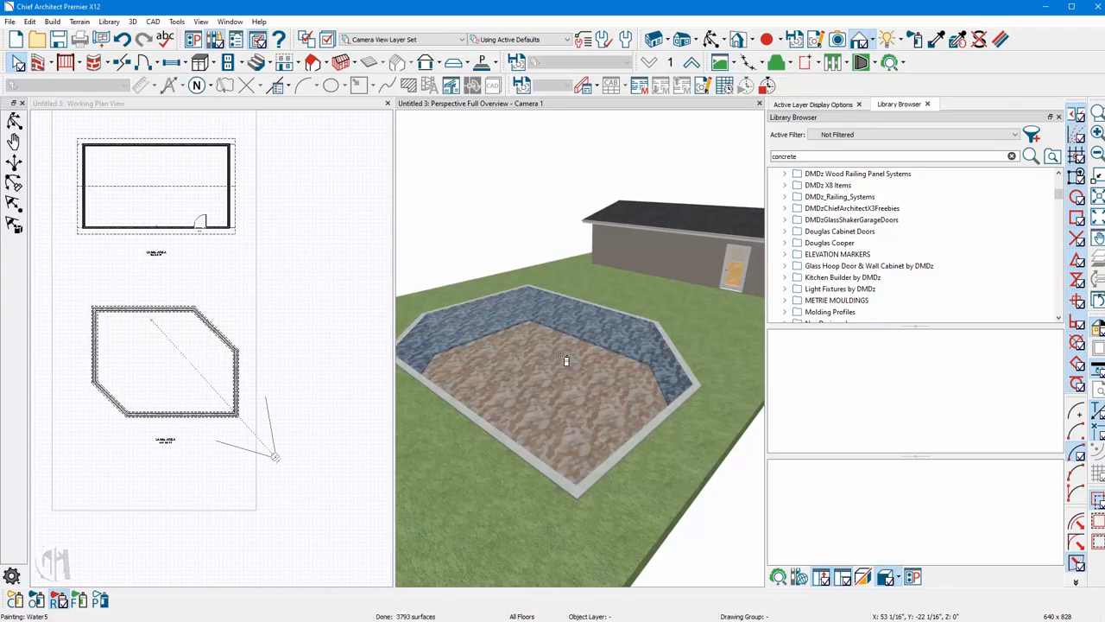
pyautogui.press('Escape')
# Search the materials for blue tile and paint the pool floor with Blue Mosaic Tile.
pyautogui.click(713, 39)
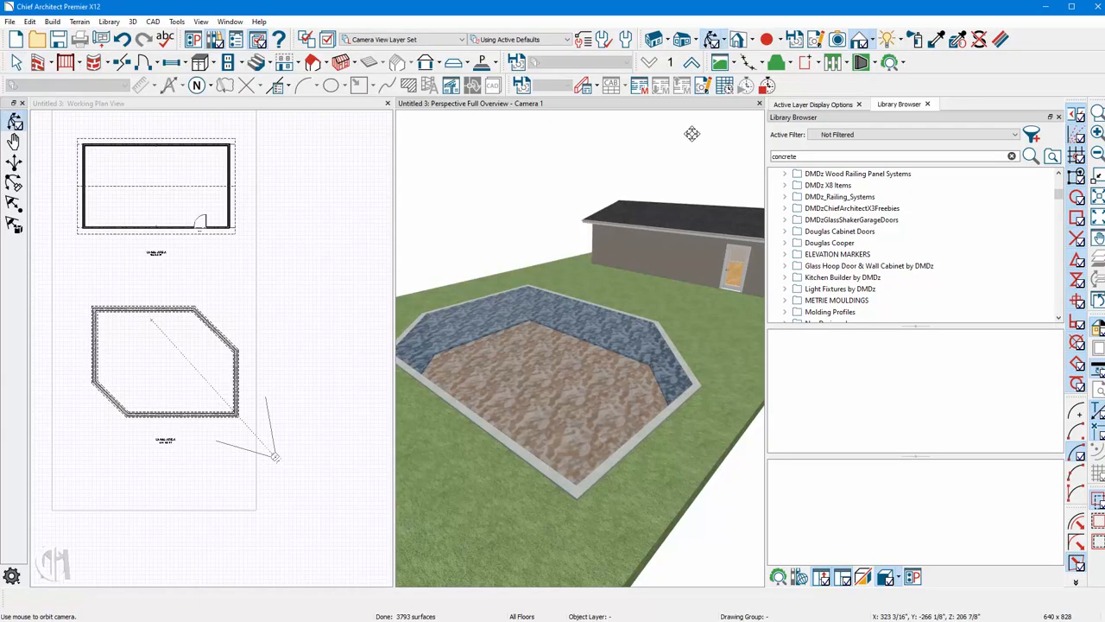
pyautogui.moveTo(694, 130); pyautogui.dragTo(616, 265)
pyautogui.scroll(7, 526, 394)
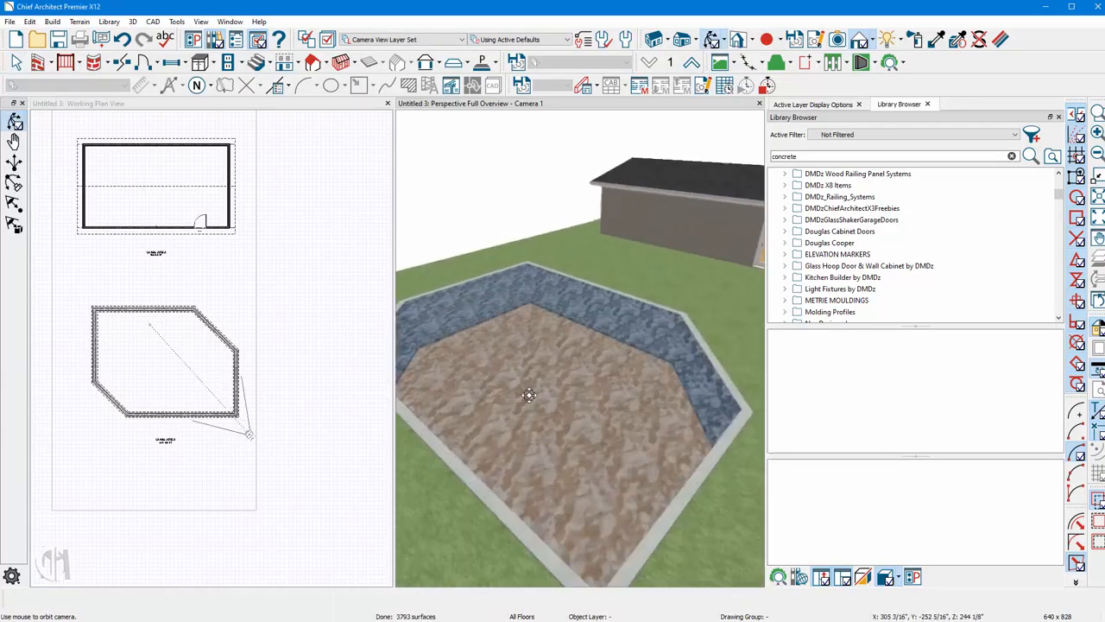
pyautogui.moveTo(592, 387); pyautogui.dragTo(700, 215)
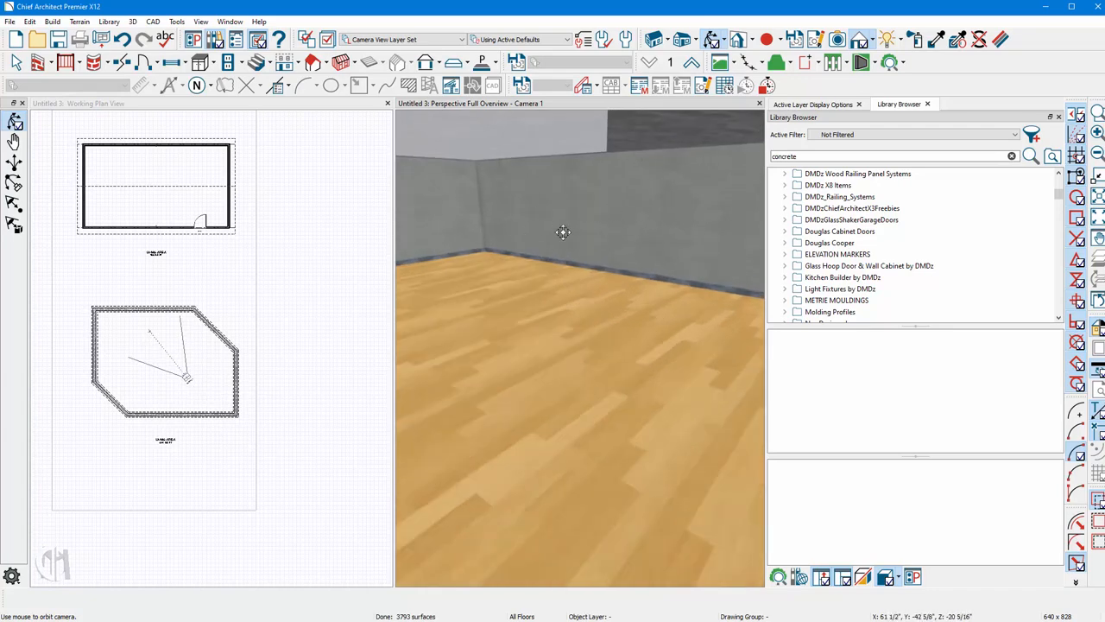
pyautogui.moveTo(563, 231)
pyautogui.mouseDown()
pyautogui.moveTo(561, 278)
pyautogui.moveTo(565, 230)
pyautogui.moveTo(570, 245)
pyautogui.mouseUp()
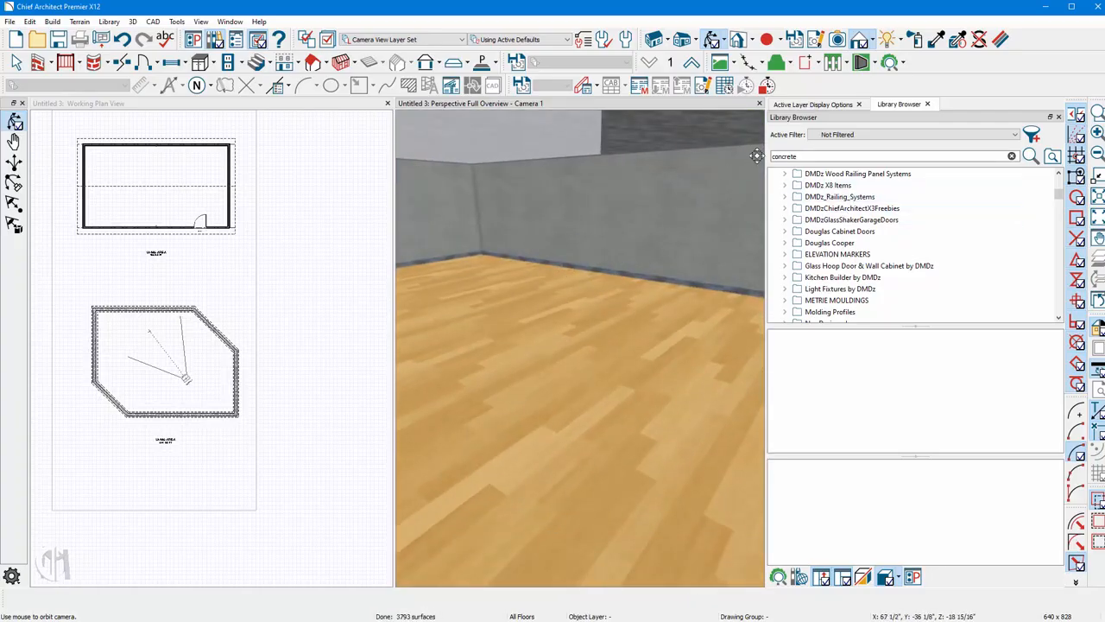
pyautogui.click(916, 39)
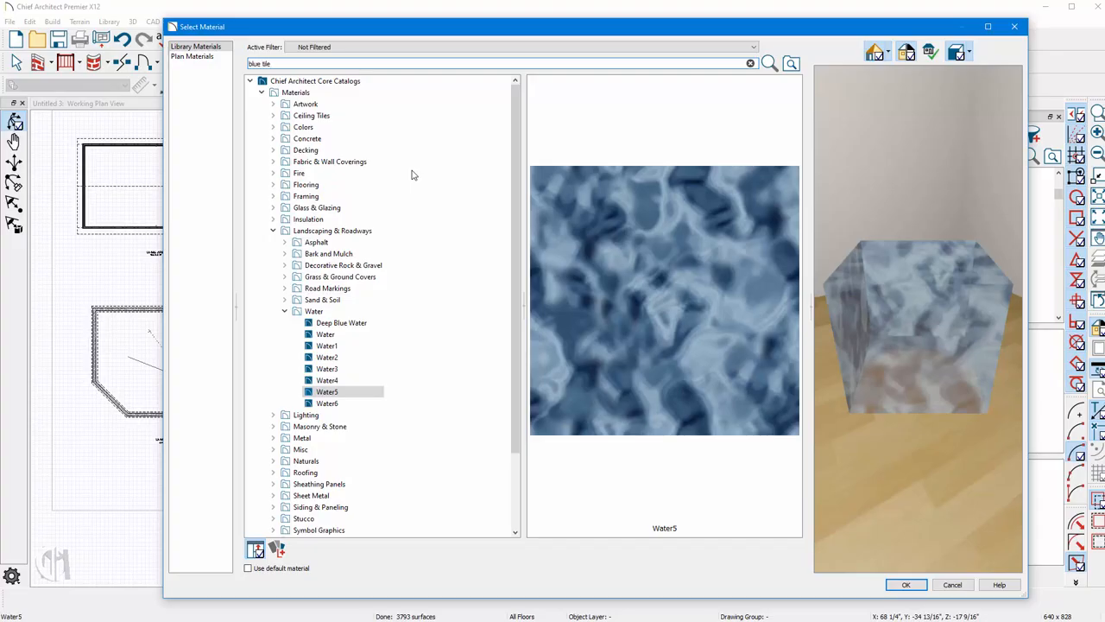
pyautogui.press('Return')
pyautogui.click(275, 130)
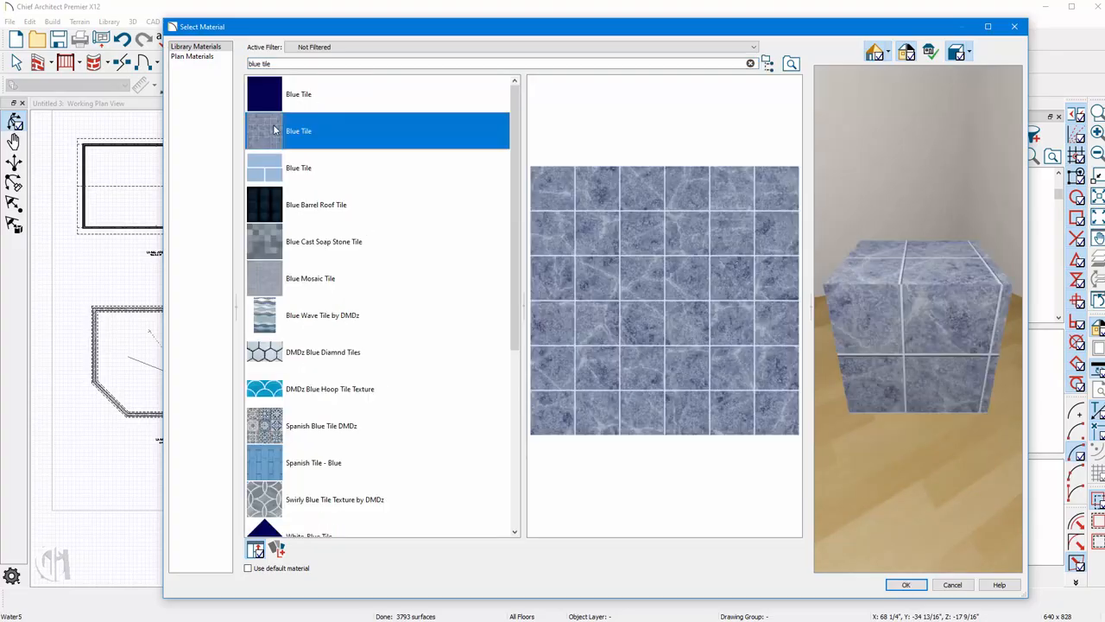
pyautogui.click(274, 165)
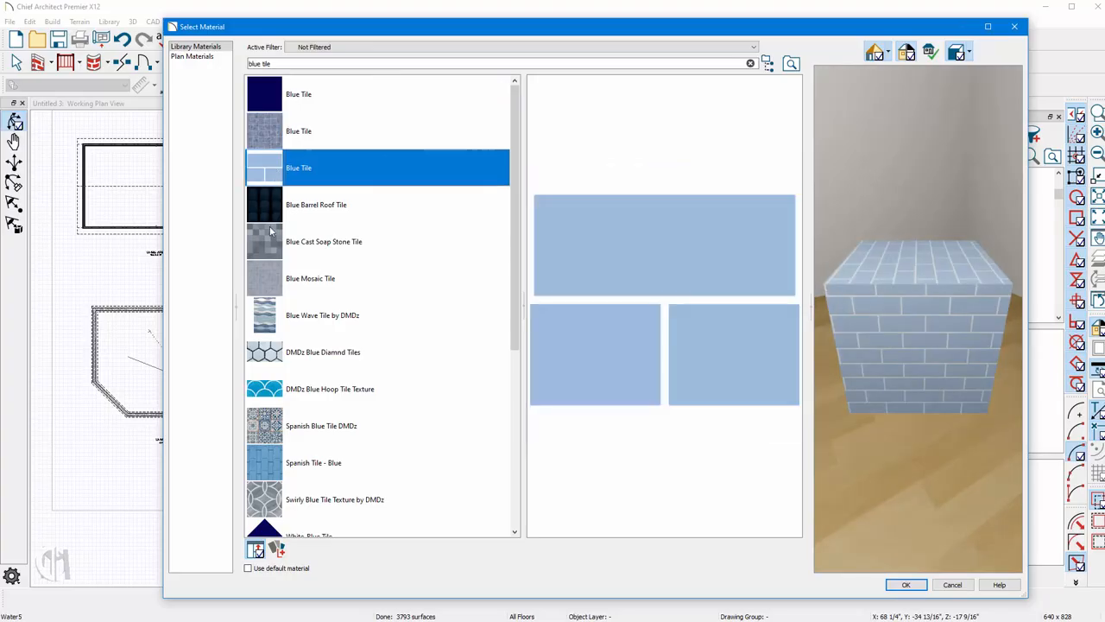
pyautogui.click(271, 243)
pyautogui.click(268, 274)
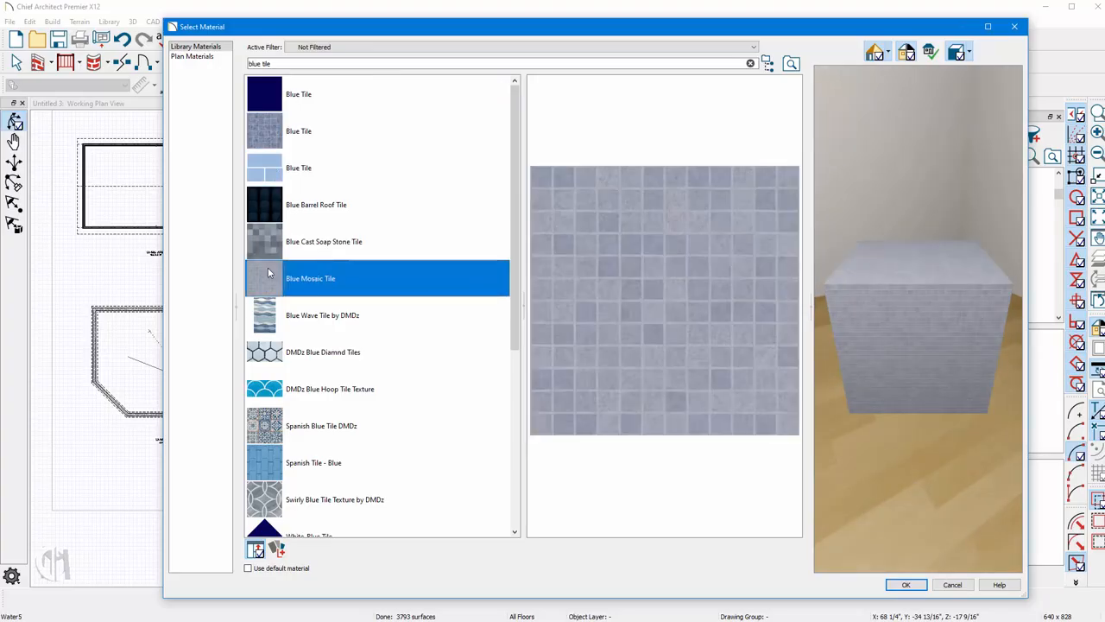
pyautogui.click(905, 586)
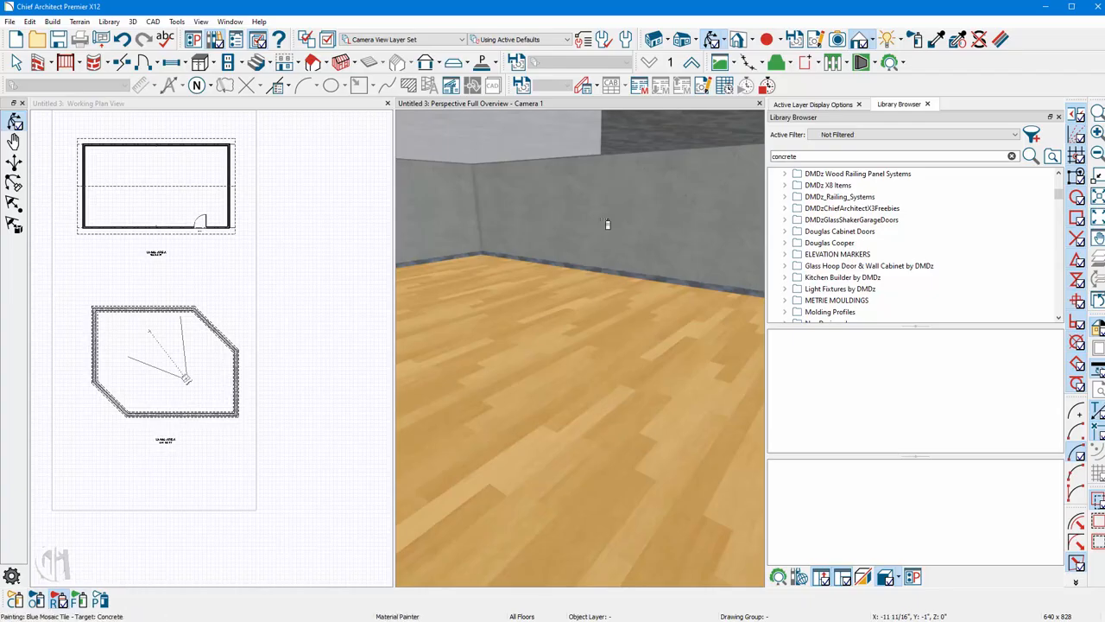
pyautogui.click(554, 330)
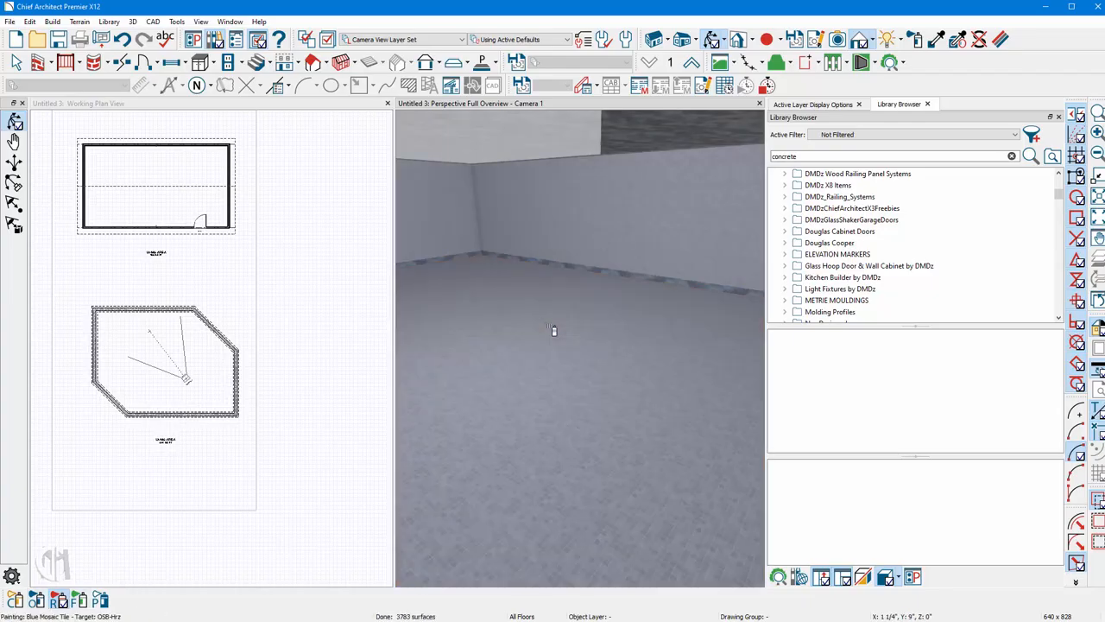
pyautogui.click(16, 600)
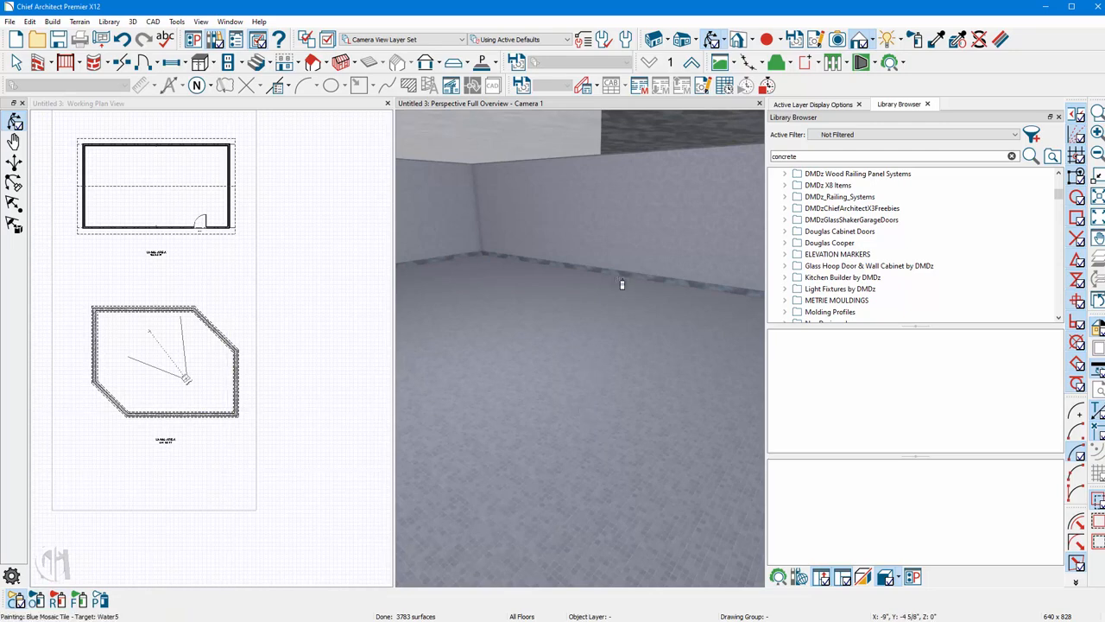
pyautogui.moveTo(676, 227); pyautogui.dragTo(604, 346, button='middle')
pyautogui.click(885, 42)
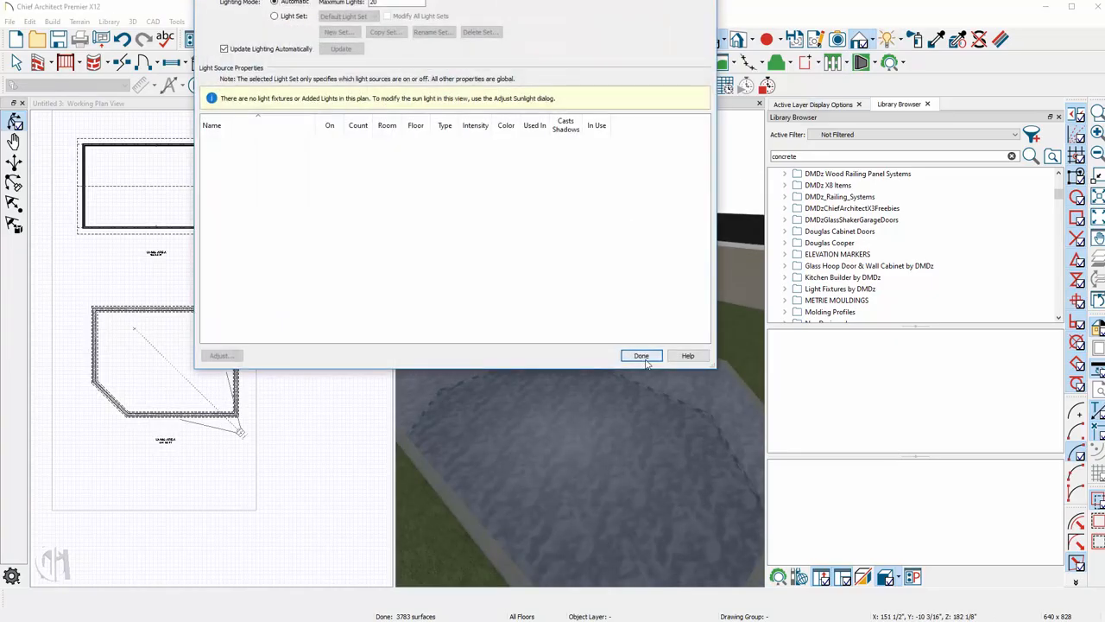
pyautogui.click(642, 357)
pyautogui.moveTo(585, 444); pyautogui.dragTo(629, 408, button='middle')
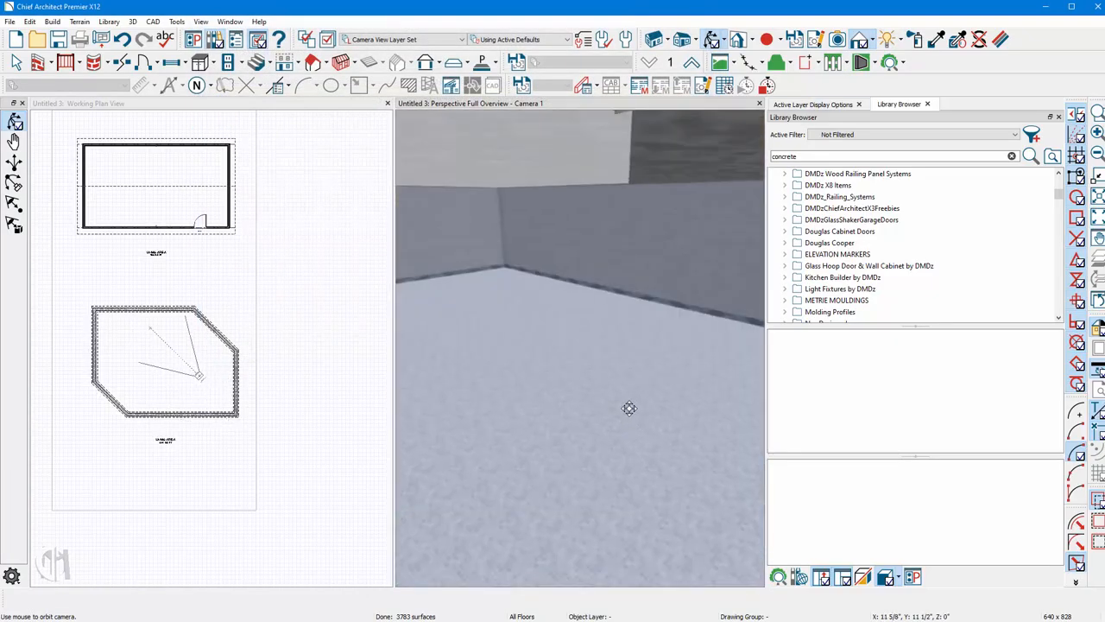
pyautogui.moveTo(629, 409); pyautogui.dragTo(668, 280)
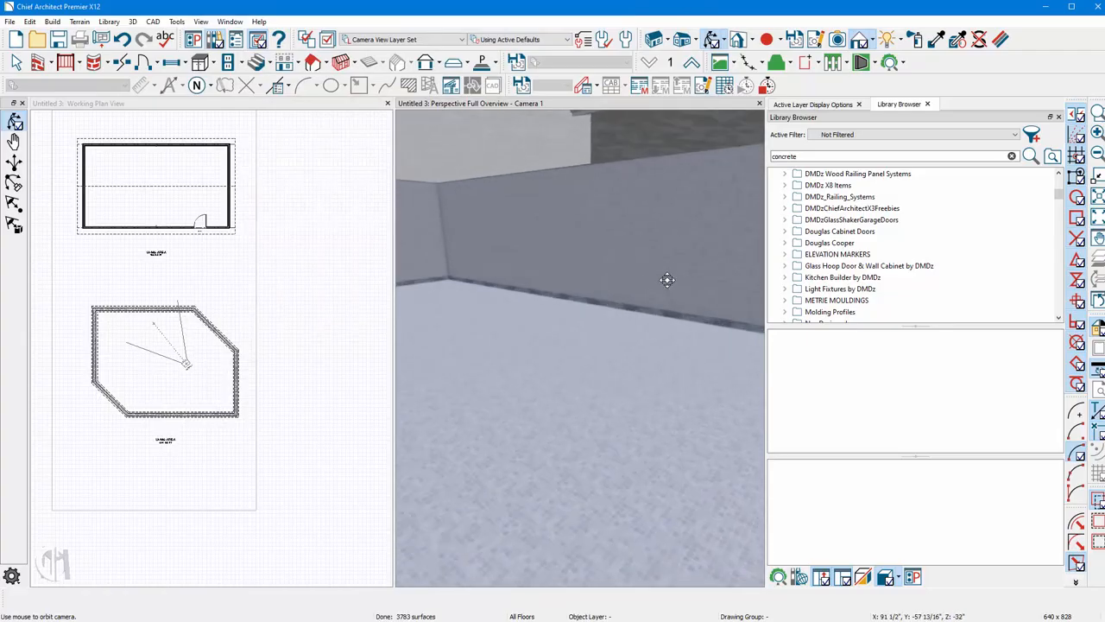
pyautogui.press('space')
# Open the pool room's Room Specification and review its molding profiles.
pyautogui.doubleClick(604, 360)
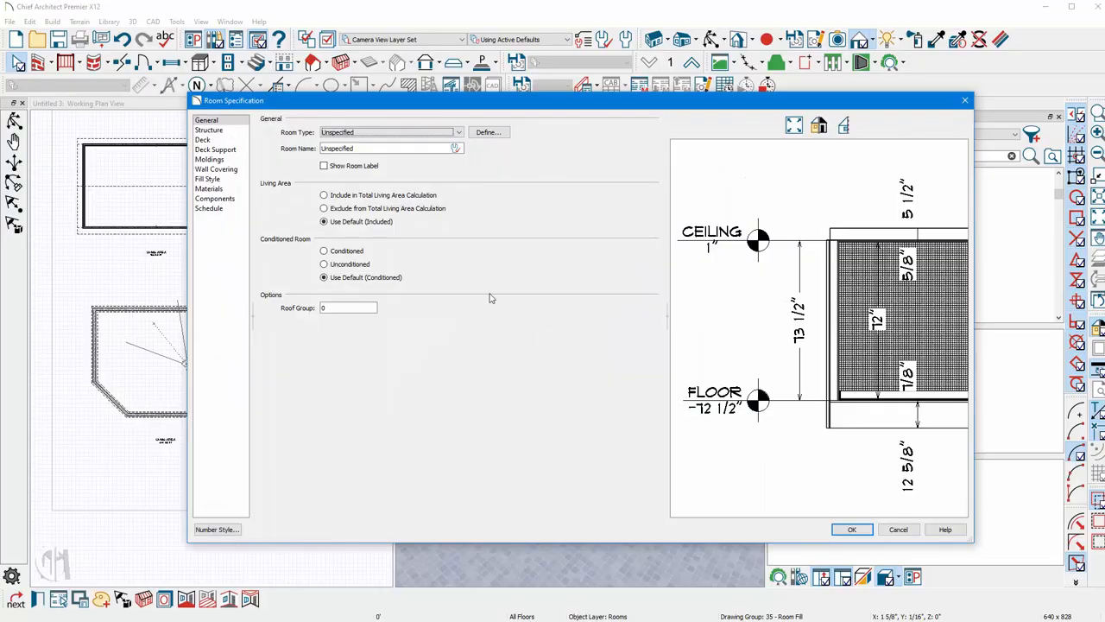
pyautogui.click(209, 159)
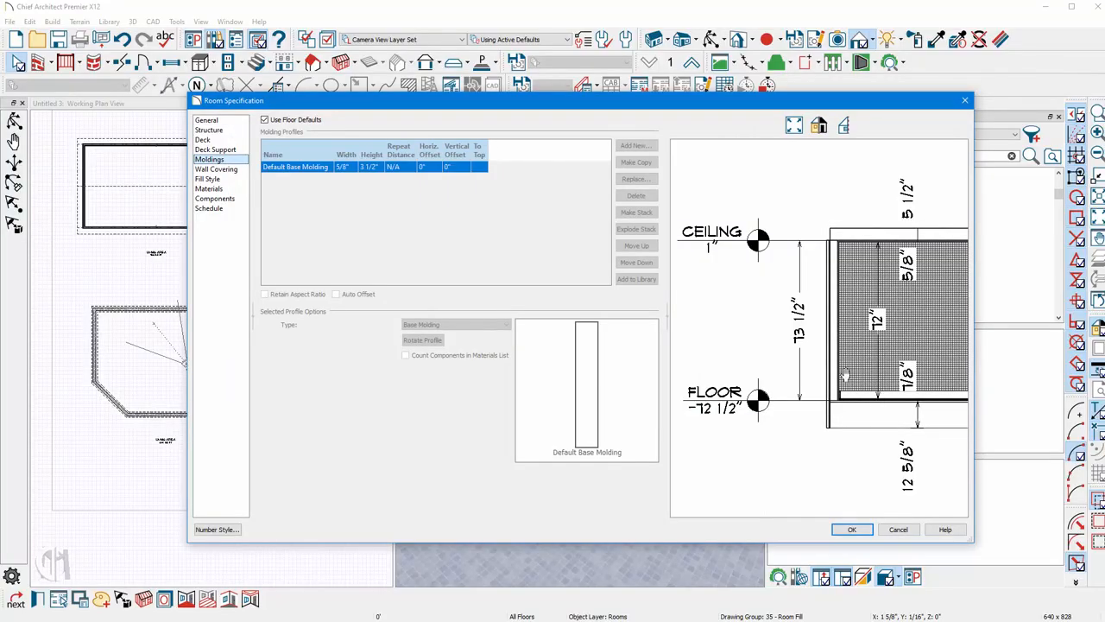
pyautogui.click(900, 531)
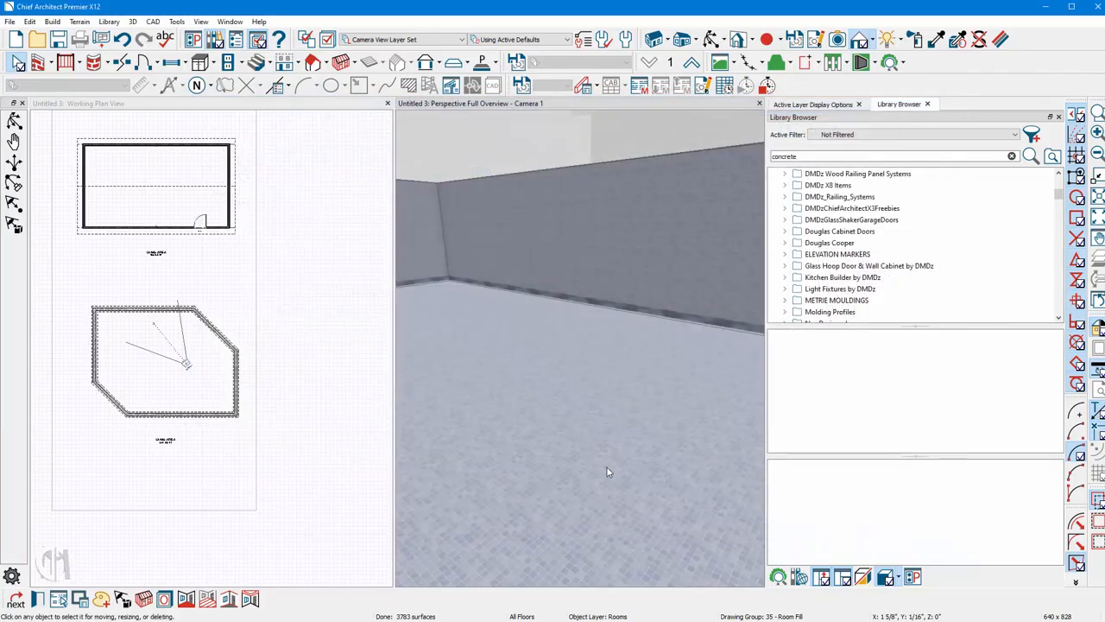
# Draw a rectangular polyline in the plan view and reshape it into a right triangle.
pyautogui.scroll(5, 309, 304)
pyautogui.scroll(2, 310, 304)
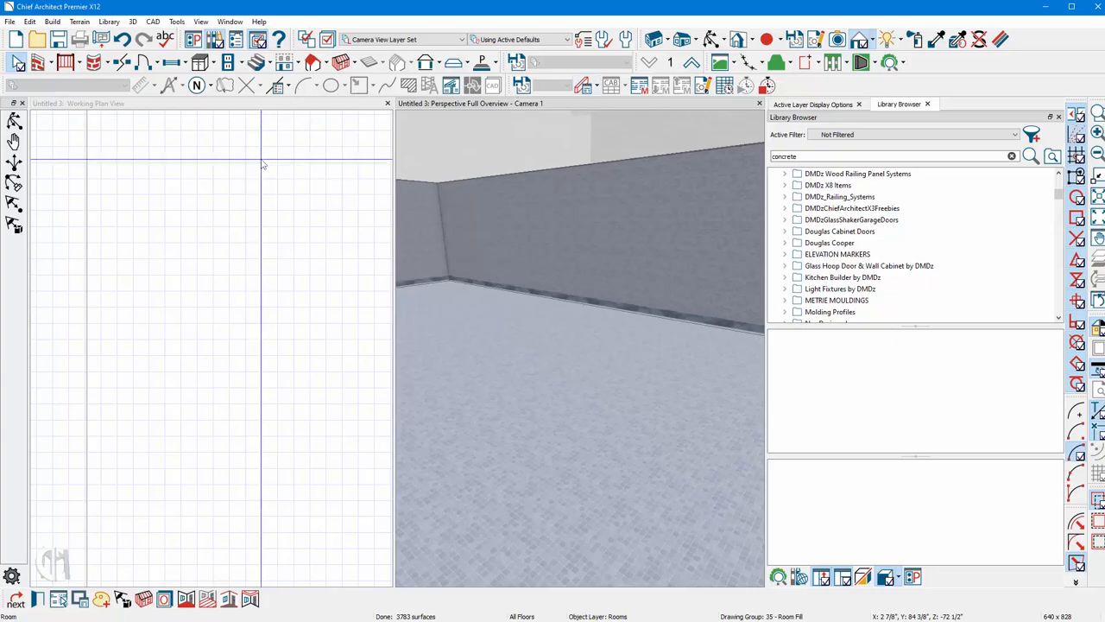
pyautogui.click(226, 183)
pyautogui.scroll(-1, 342, 274)
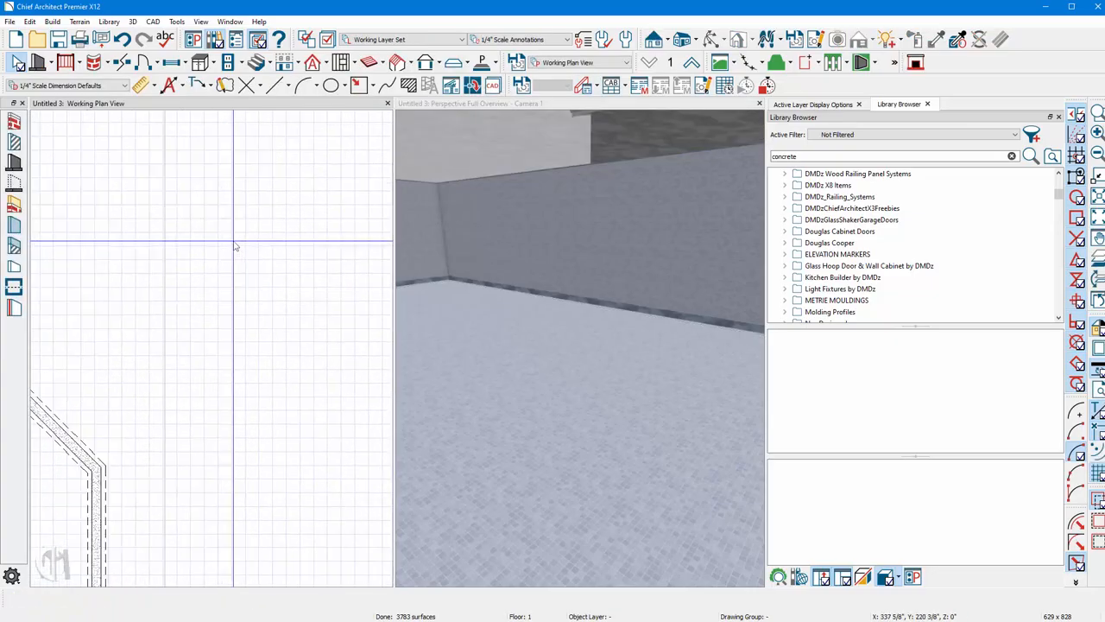
pyautogui.click(359, 86)
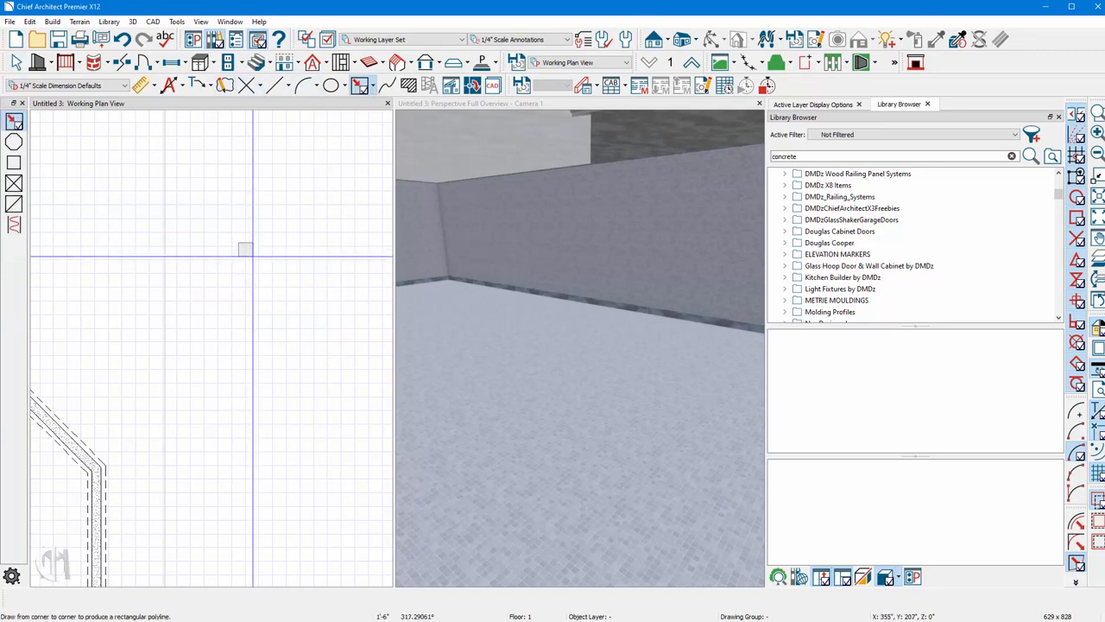
pyautogui.moveTo(252, 256); pyautogui.dragTo(301, 302)
pyautogui.scroll(3, 282, 276)
pyautogui.moveTo(327, 198); pyautogui.dragTo(181, 198)
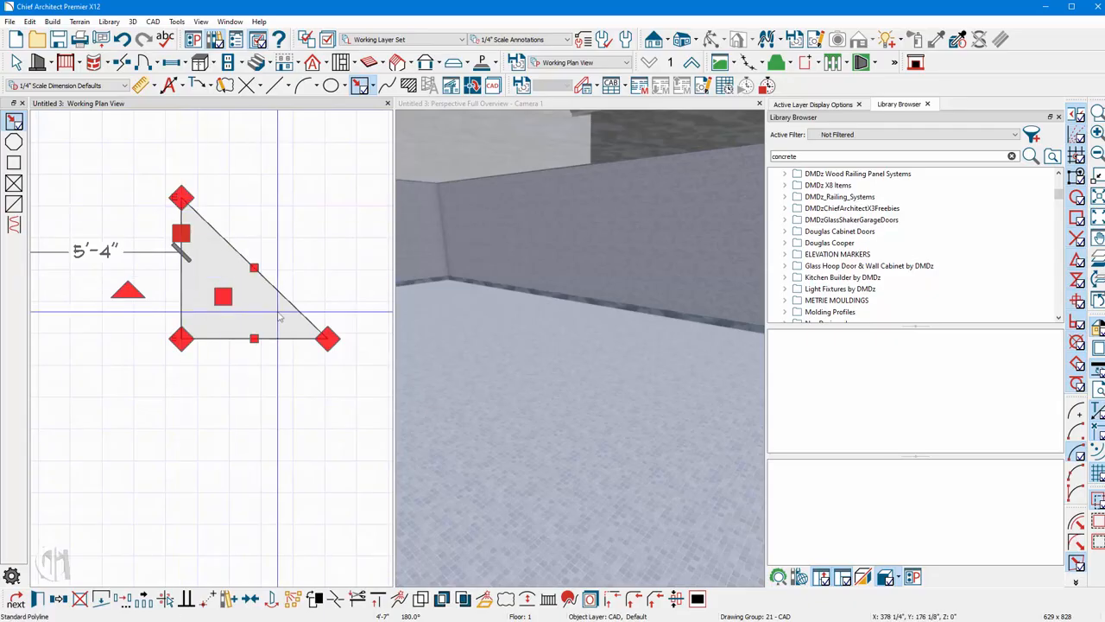
# Convert the triangle's sloped edge into a concave arc.
pyautogui.click(279, 317)
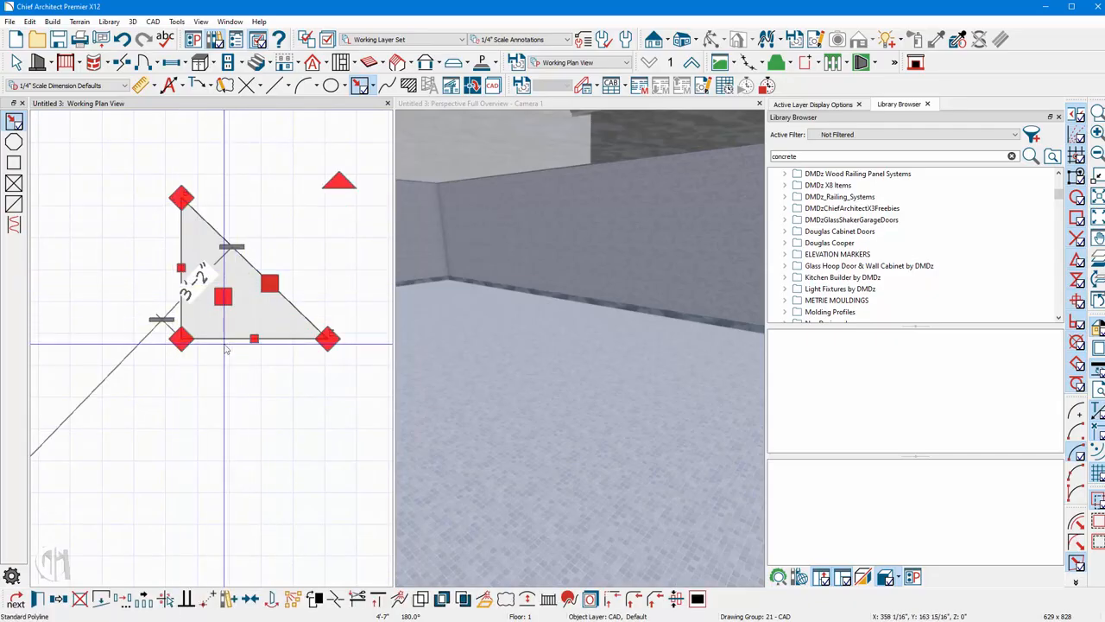
pyautogui.click(243, 258)
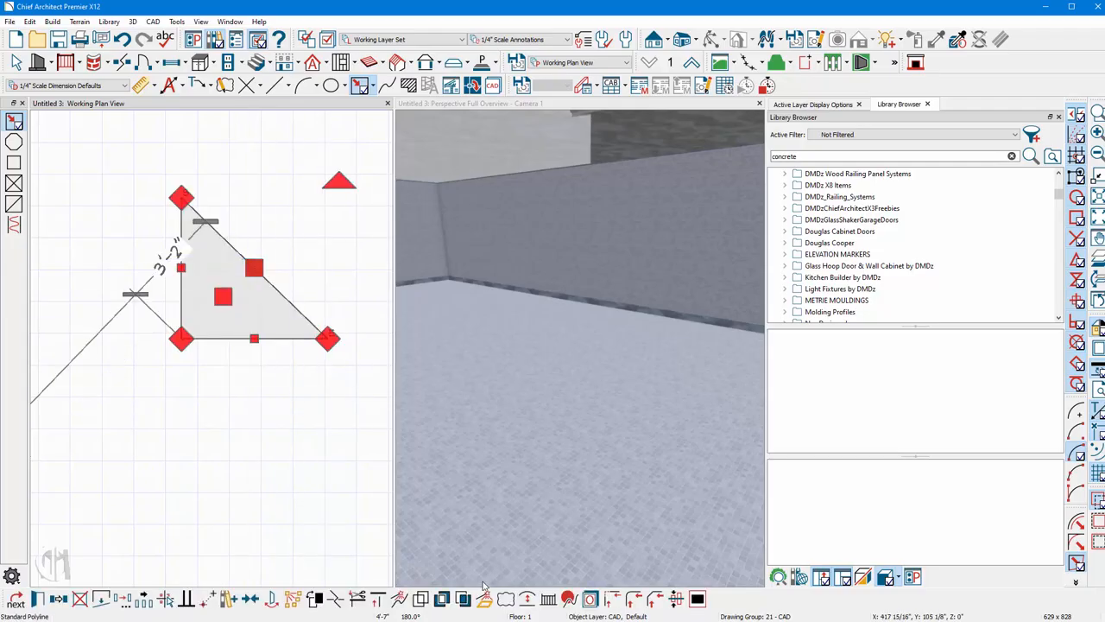
pyautogui.click(527, 599)
pyautogui.moveTo(304, 292); pyautogui.dragTo(256, 308)
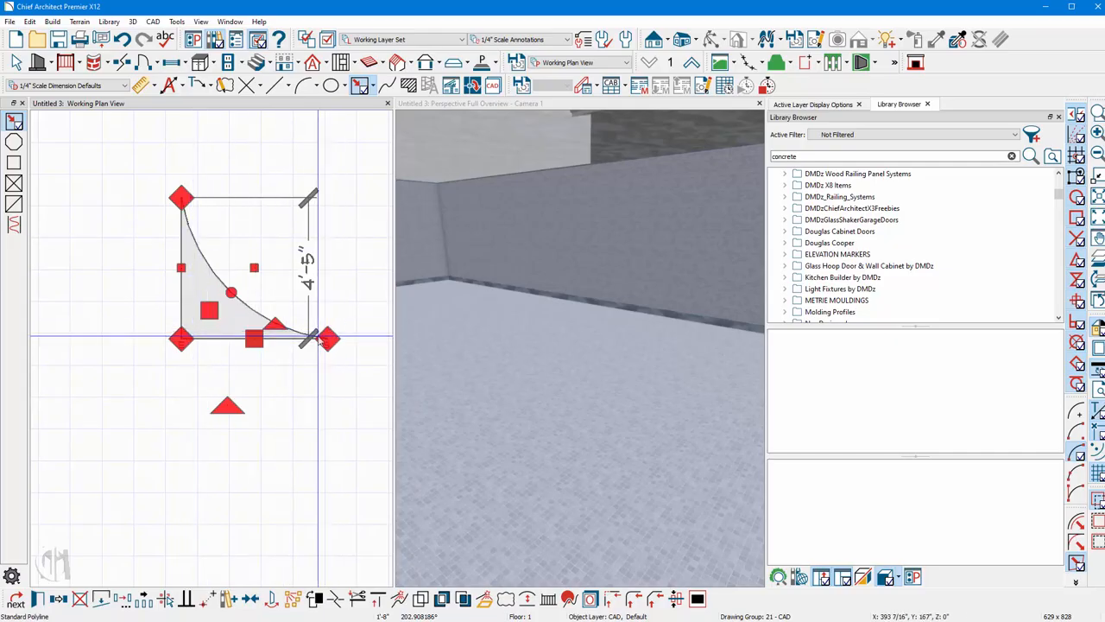
# Add the curved profile to the library as a molding and rename it Pool Mold 2.
pyautogui.click(229, 599)
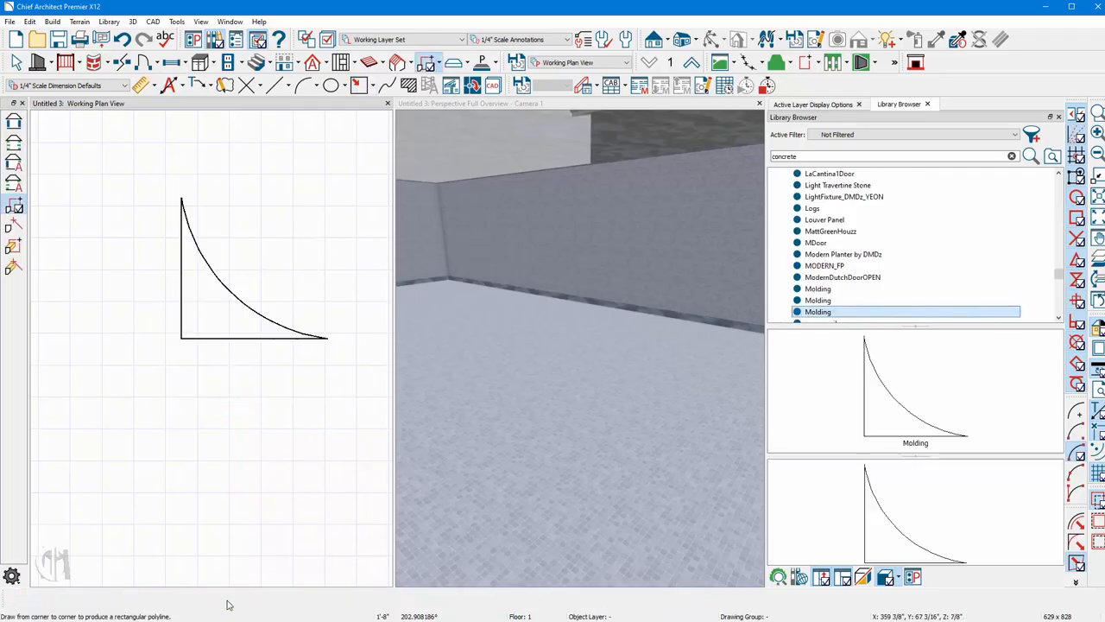
pyautogui.rightClick(833, 316)
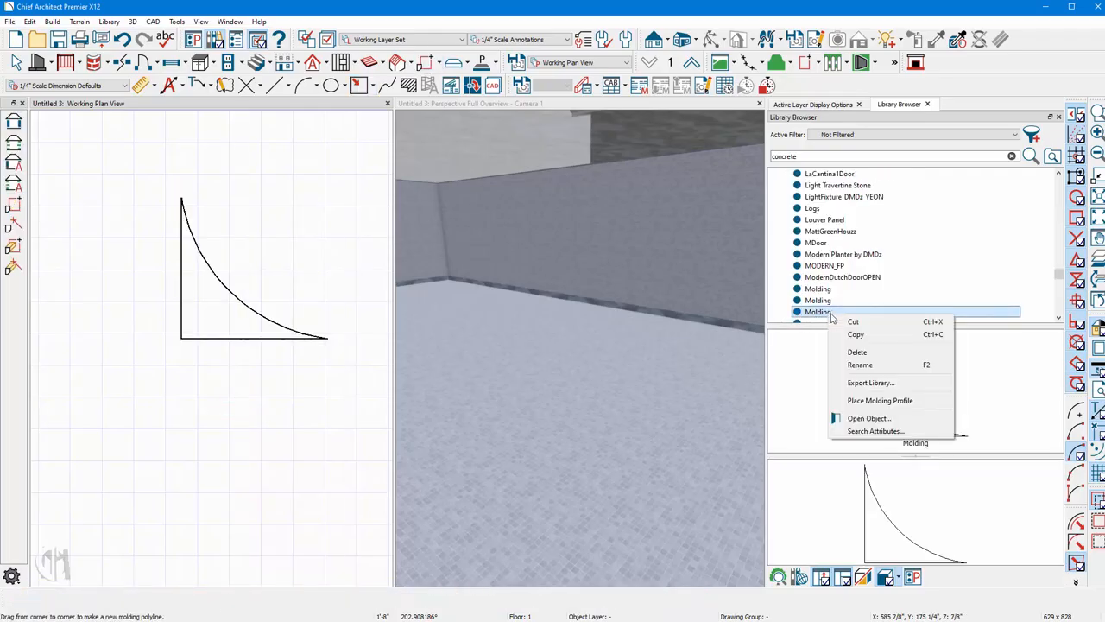
pyautogui.click(861, 365)
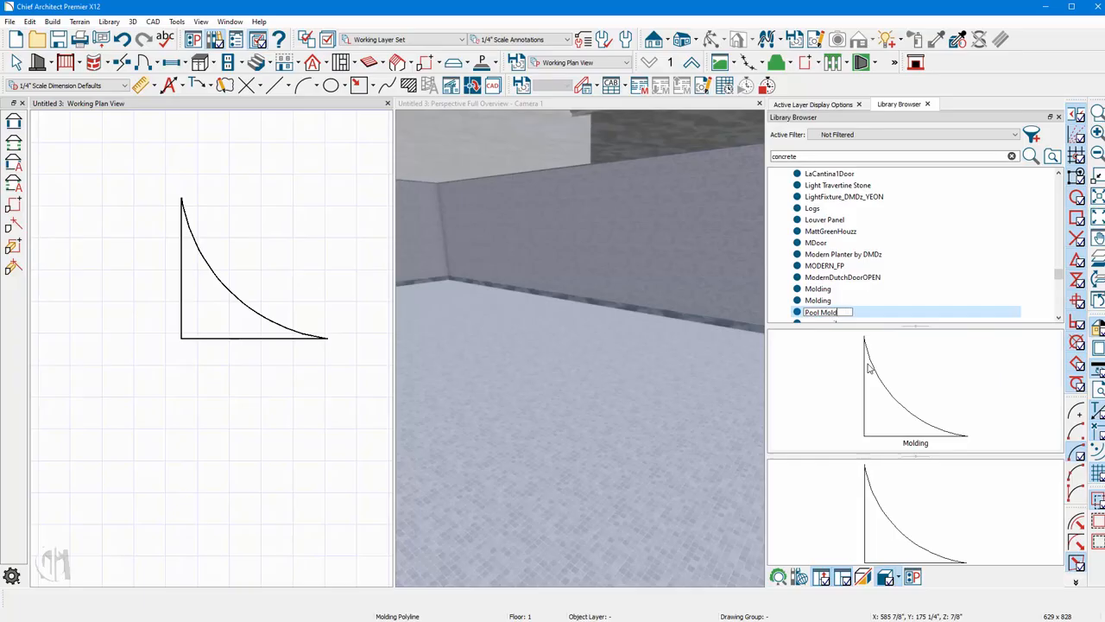
pyautogui.press('Return')
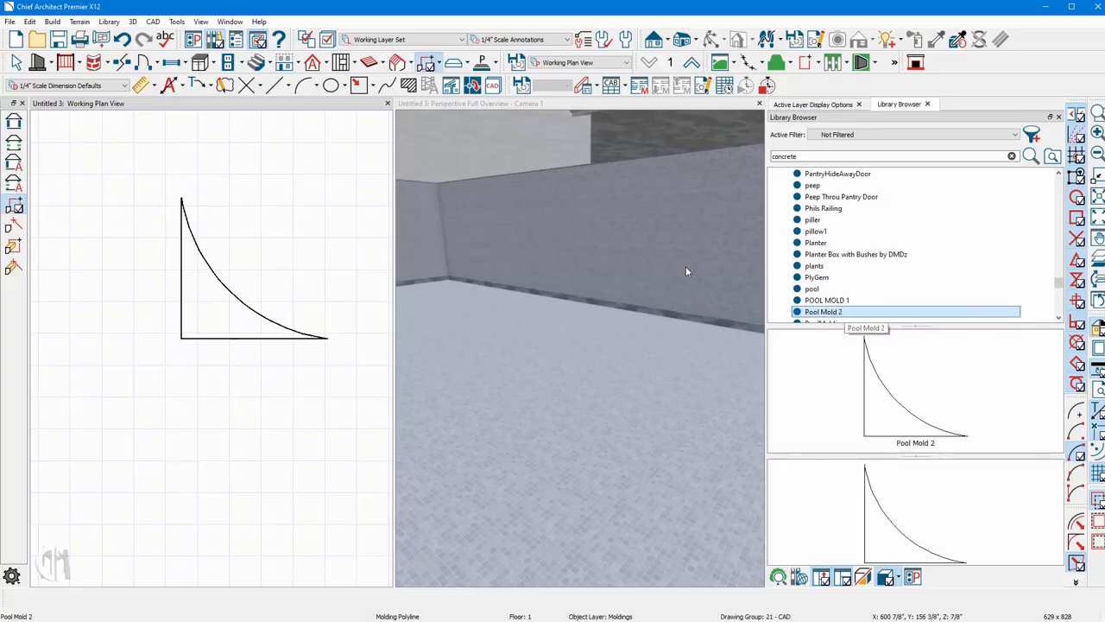
# Replace the pool's base molding with Pool Mold 2 and paint it Blue Mosaic Tile.
pyautogui.click(541, 273)
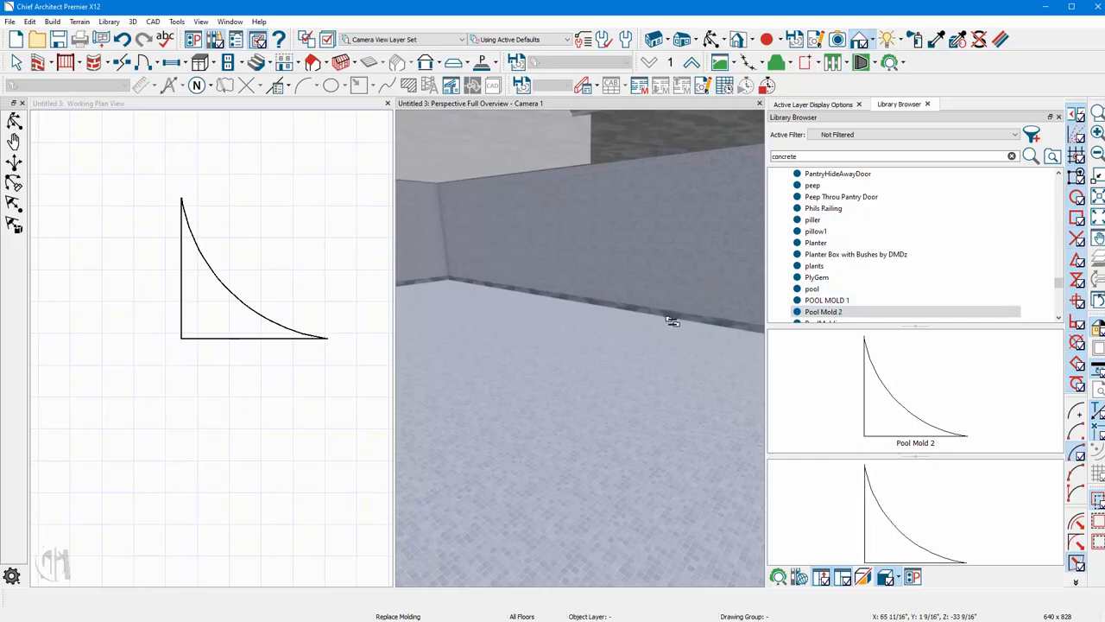
pyautogui.click(658, 315)
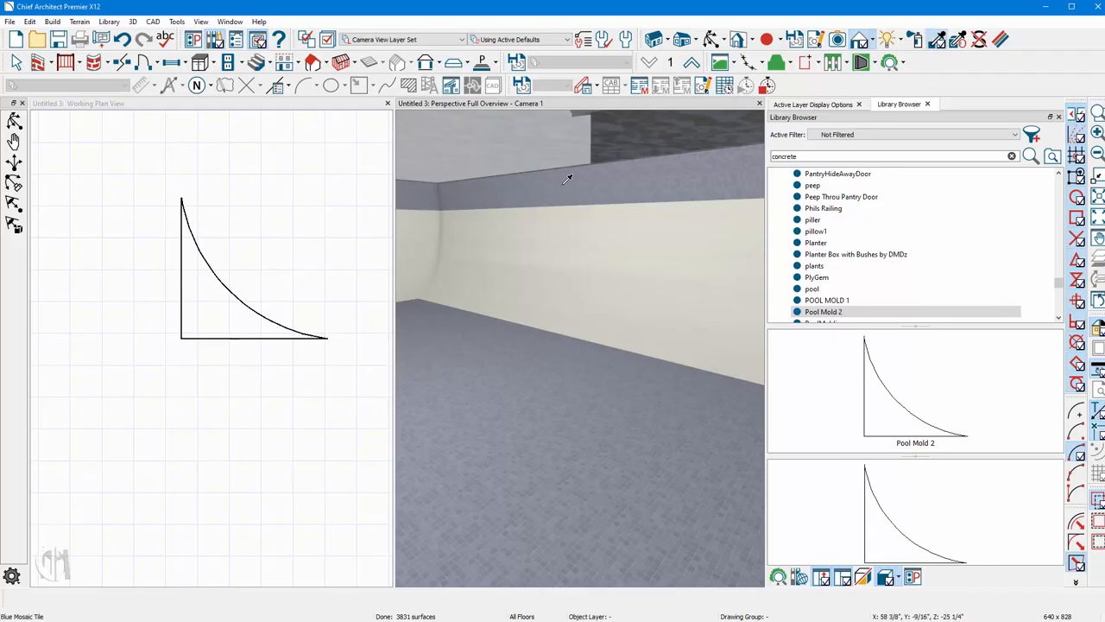
pyautogui.click(541, 380)
pyautogui.click(626, 278)
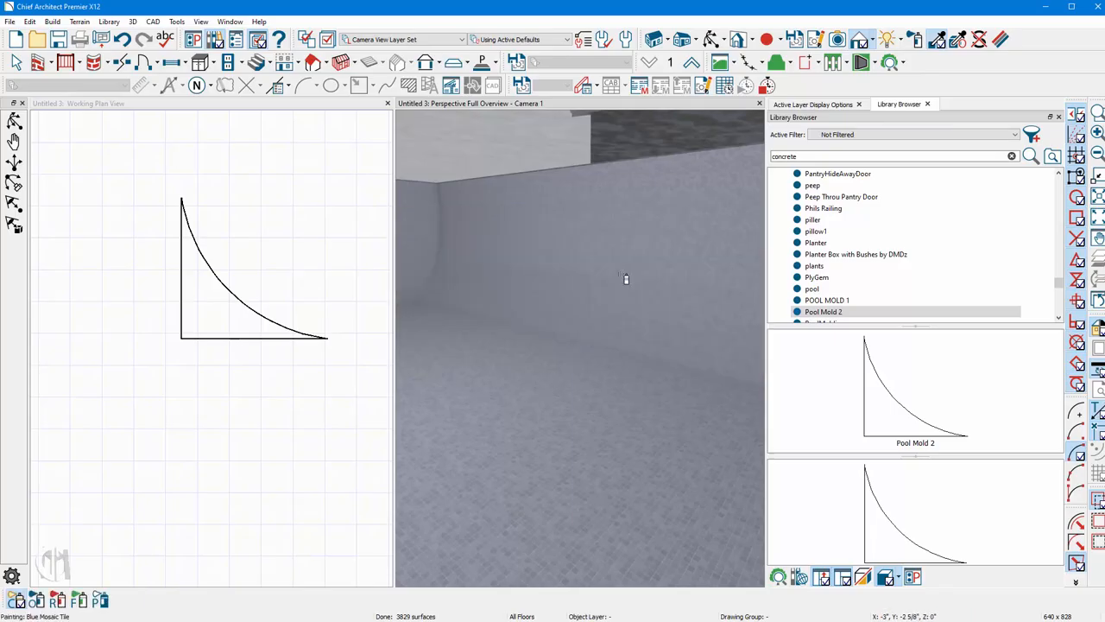
pyautogui.press('space')
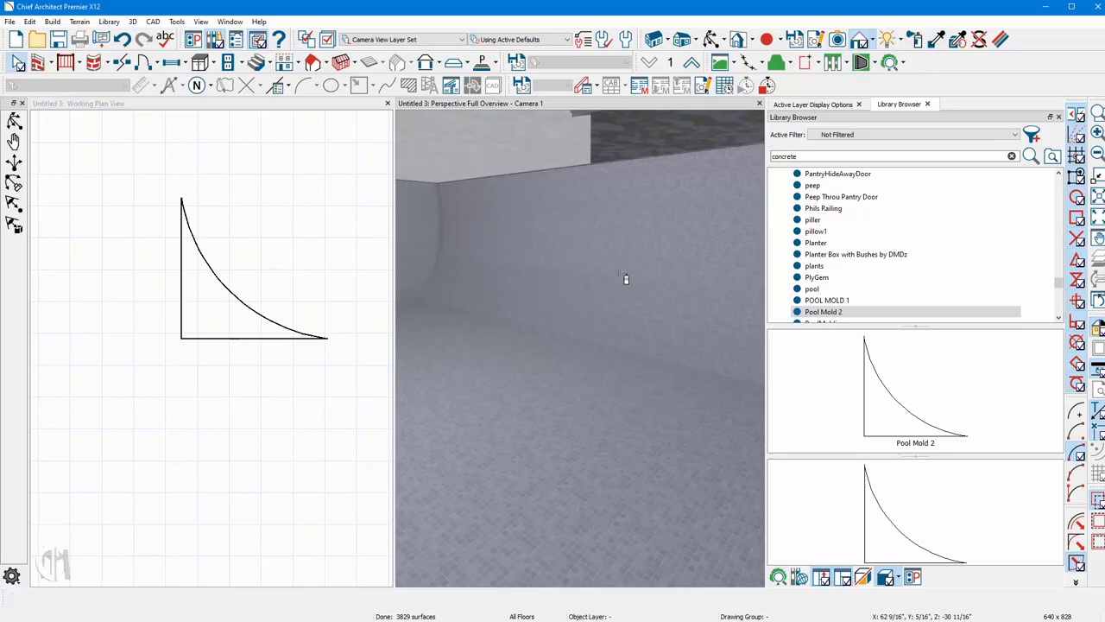
# Set the Pool Mold 2 molding in the pool room to 18" wide and 18" high.
pyautogui.doubleClick(500, 406)
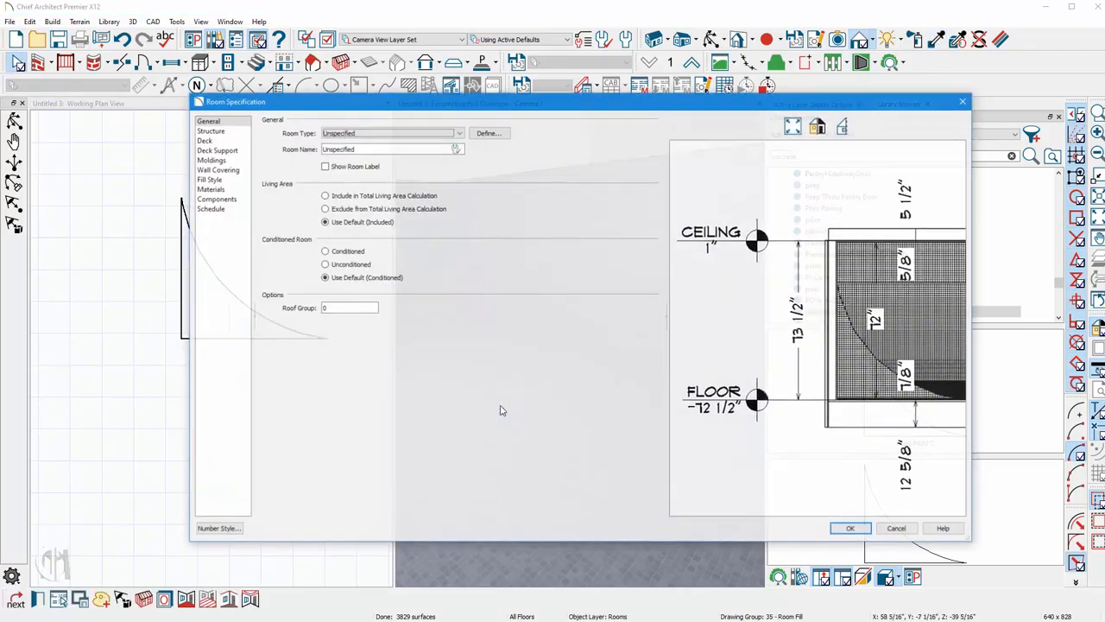
pyautogui.click(210, 160)
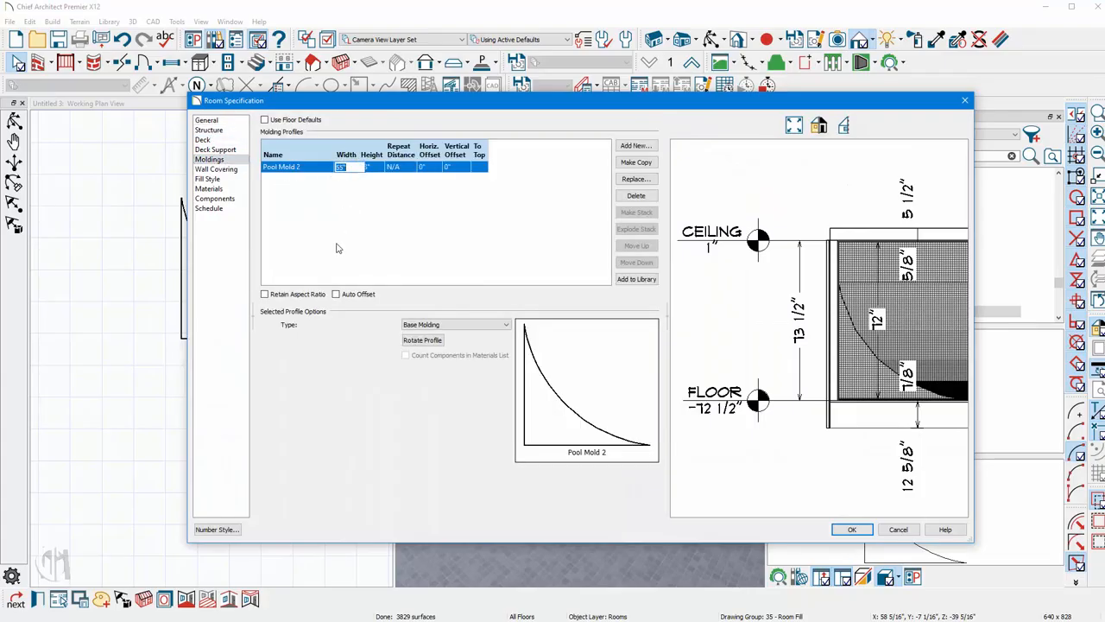
pyautogui.write('18')
pyautogui.press('Tab')
pyautogui.write('18')
pyautogui.press('Tab')
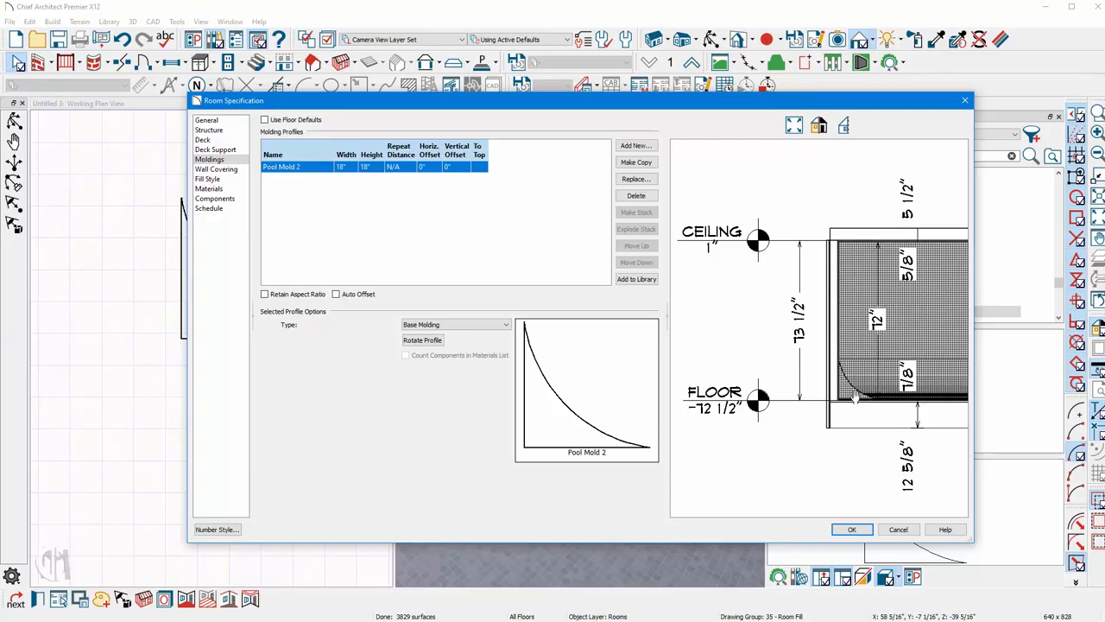
pyautogui.click(853, 529)
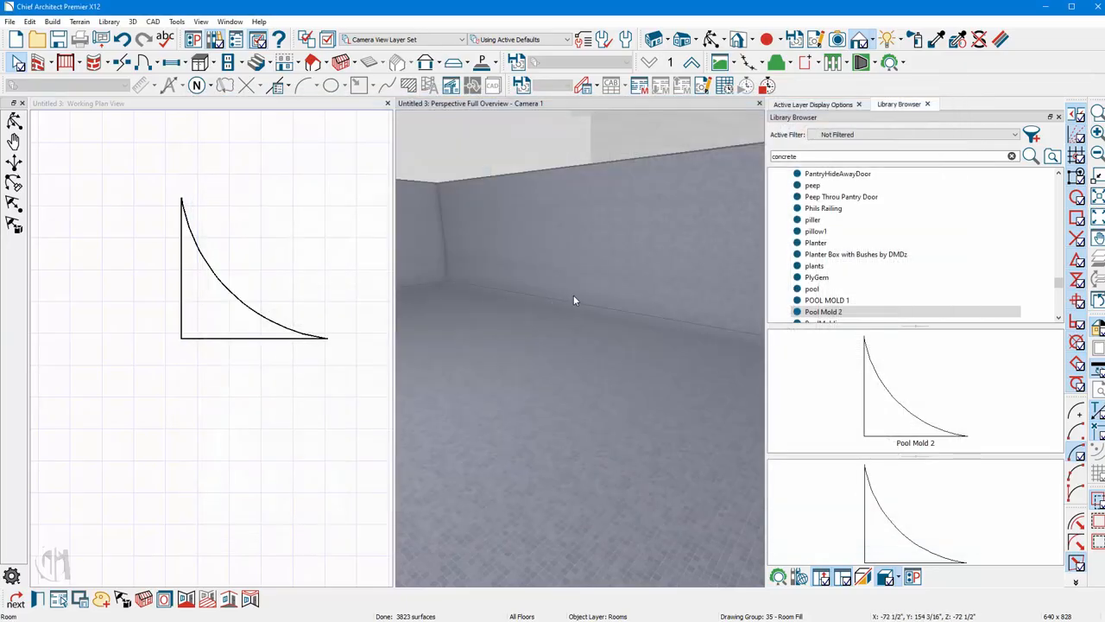
# Orbit and zoom the 3D view to examine the pool's edge molding.
pyautogui.scroll(3, 576, 294)
pyautogui.scroll(-6, 617, 437)
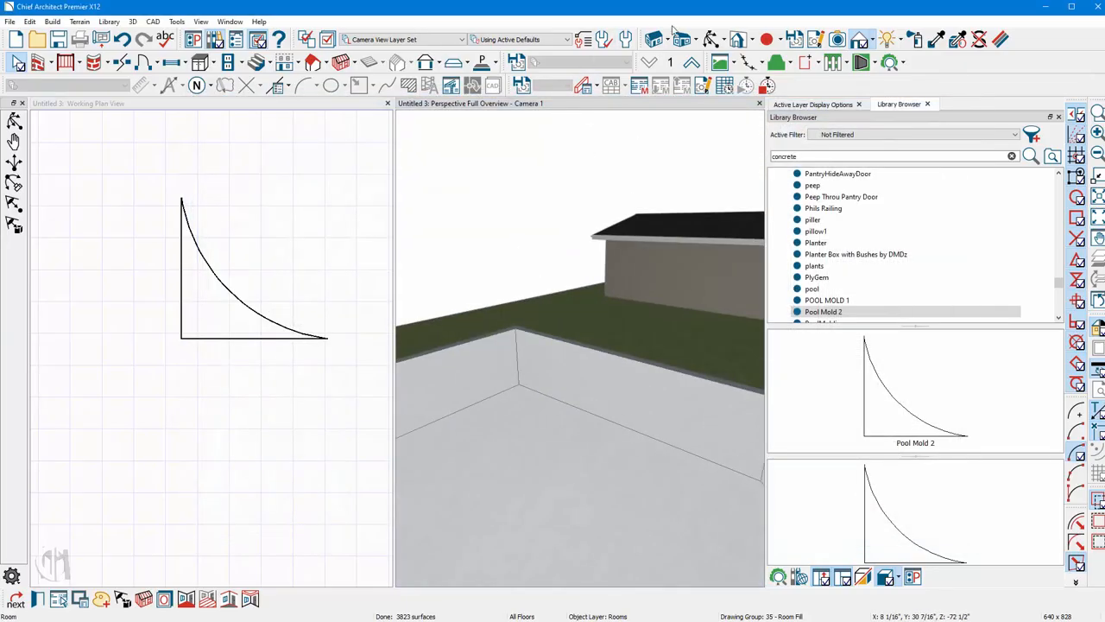
pyautogui.click(711, 39)
pyautogui.moveTo(597, 318); pyautogui.dragTo(583, 272)
pyautogui.click(889, 38)
pyautogui.click(636, 353)
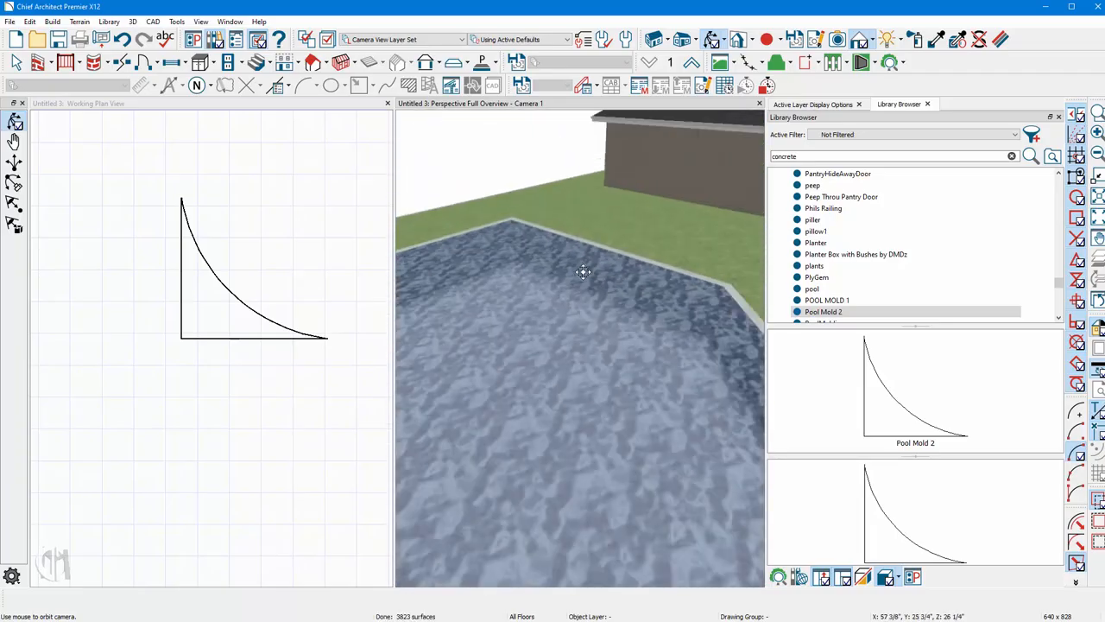
pyautogui.scroll(-5, 585, 343)
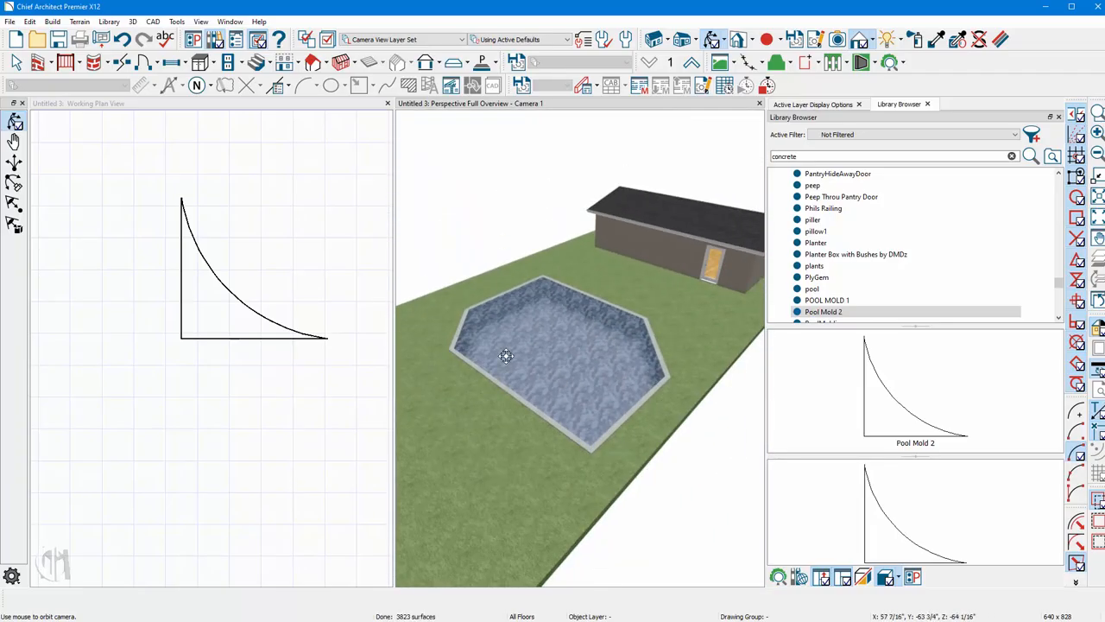
pyautogui.scroll(3, 604, 337)
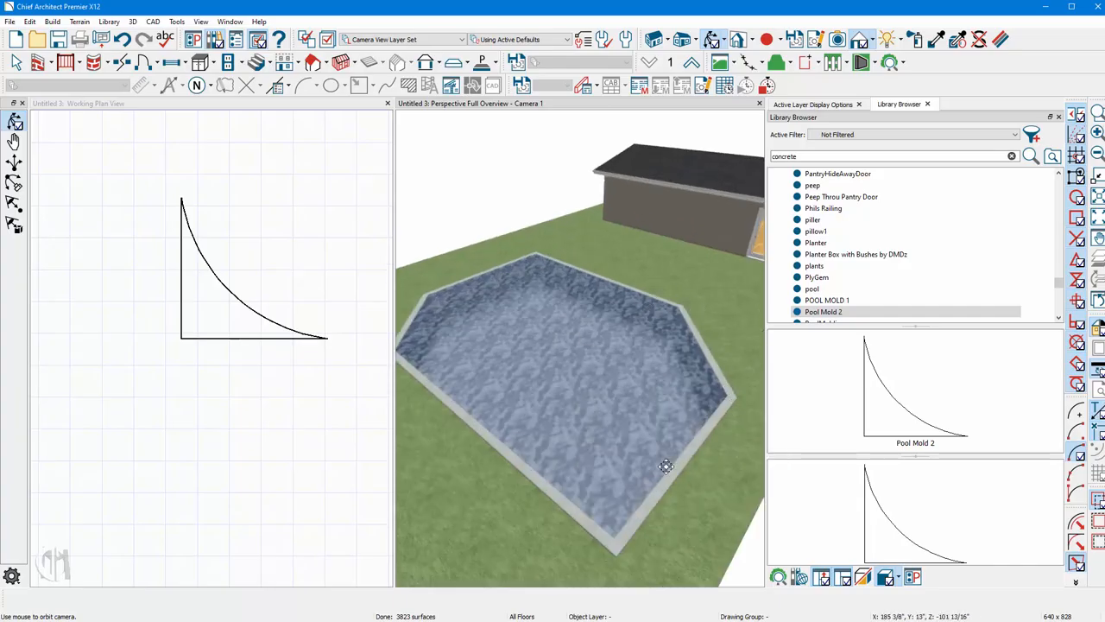
pyautogui.scroll(2, 614, 301)
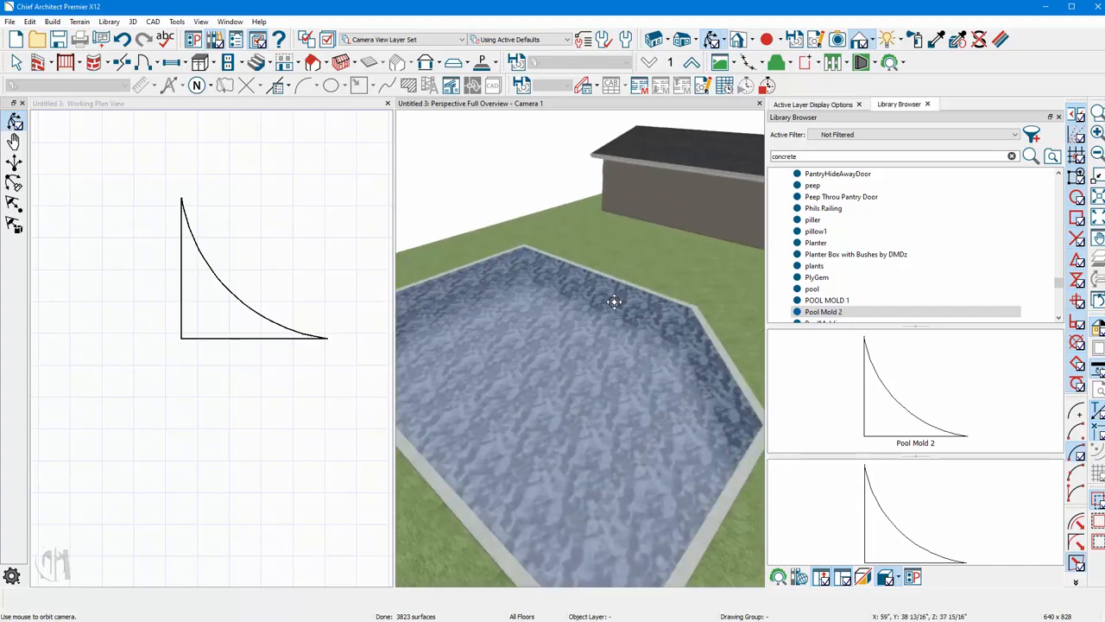
# Add the CA-13 chair rail profile from the core molding catalog as a second molding on the pool room.
pyautogui.press('space')
pyautogui.click(576, 357)
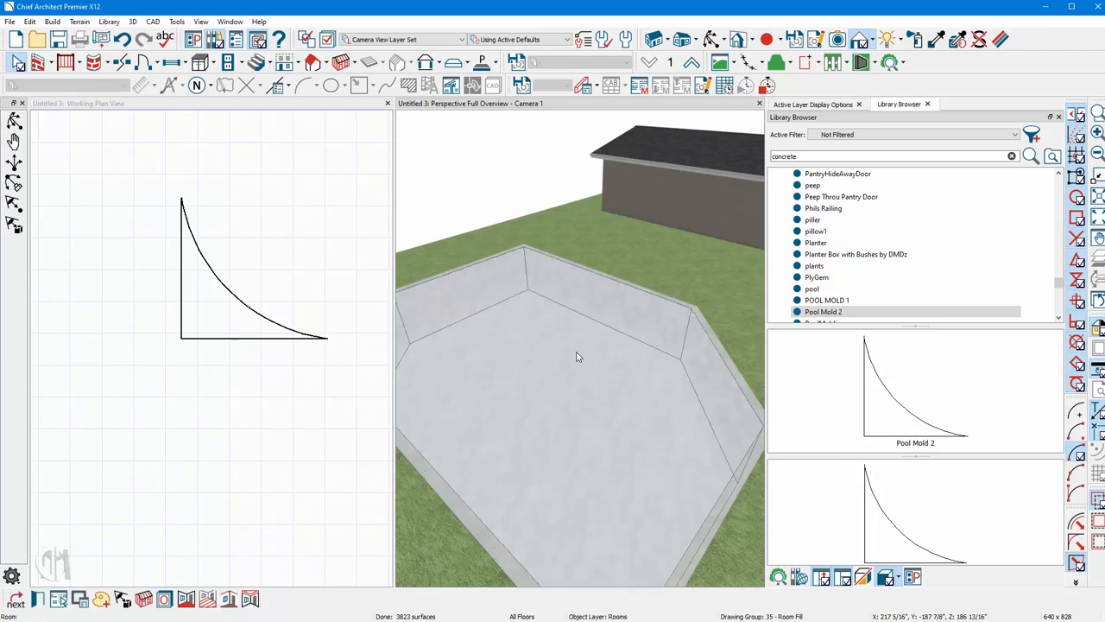
pyautogui.doubleClick(576, 357)
pyautogui.click(208, 160)
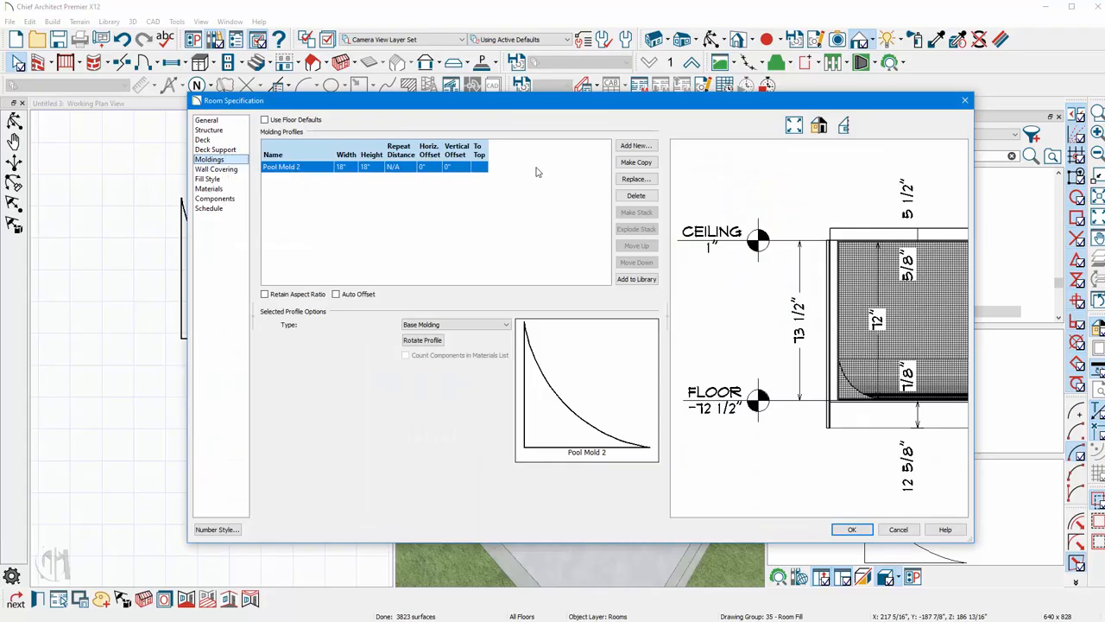
pyautogui.click(637, 146)
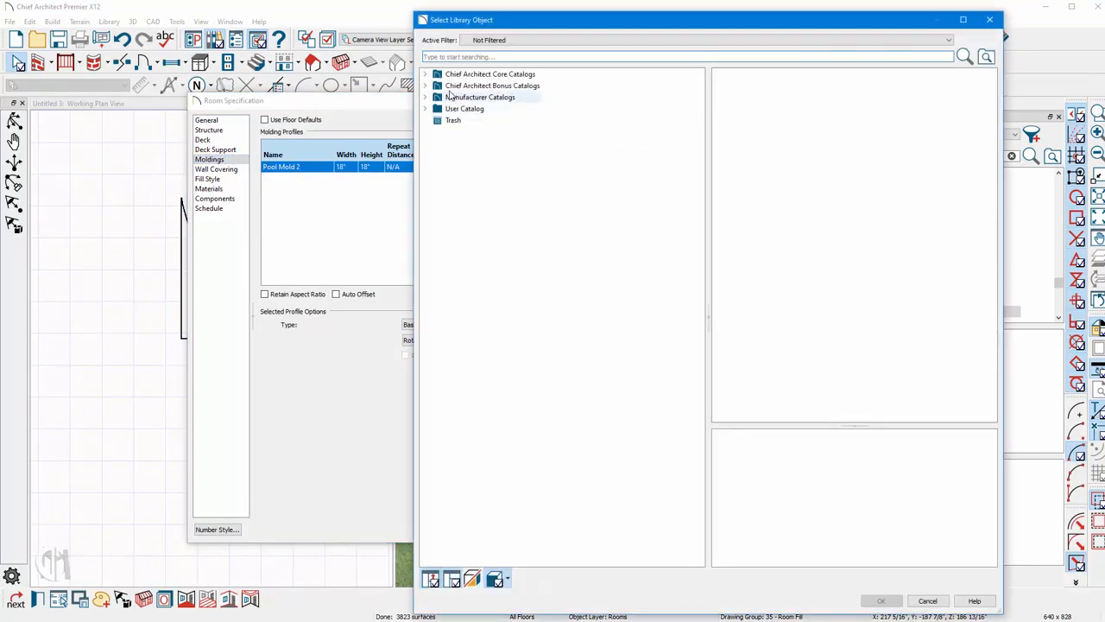
pyautogui.click(426, 75)
pyautogui.click(437, 86)
pyautogui.click(448, 97)
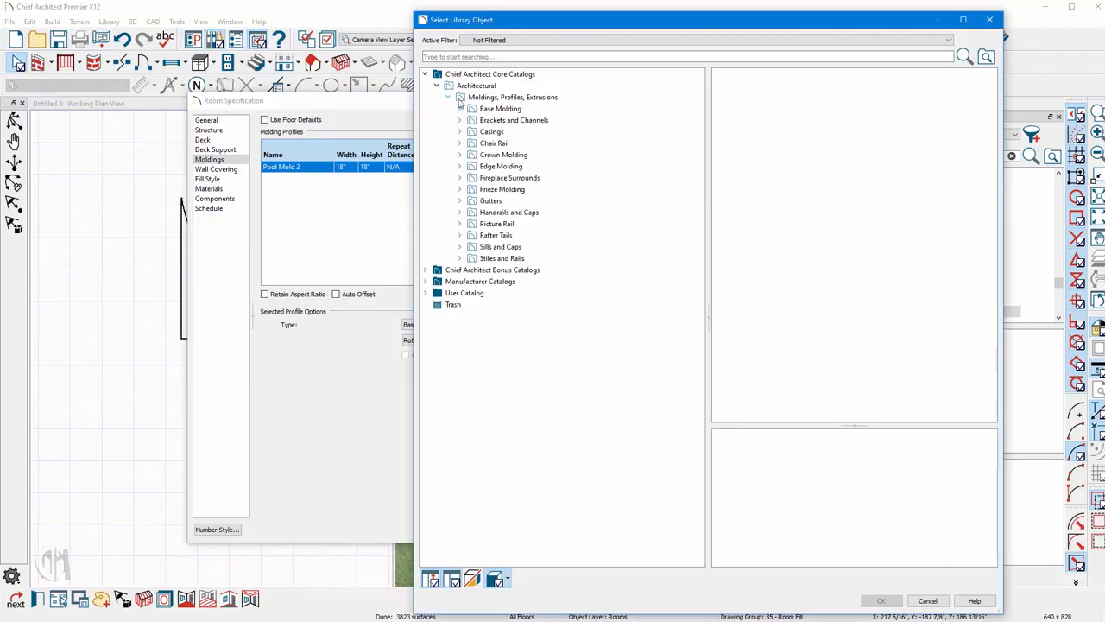
pyautogui.click(500, 109)
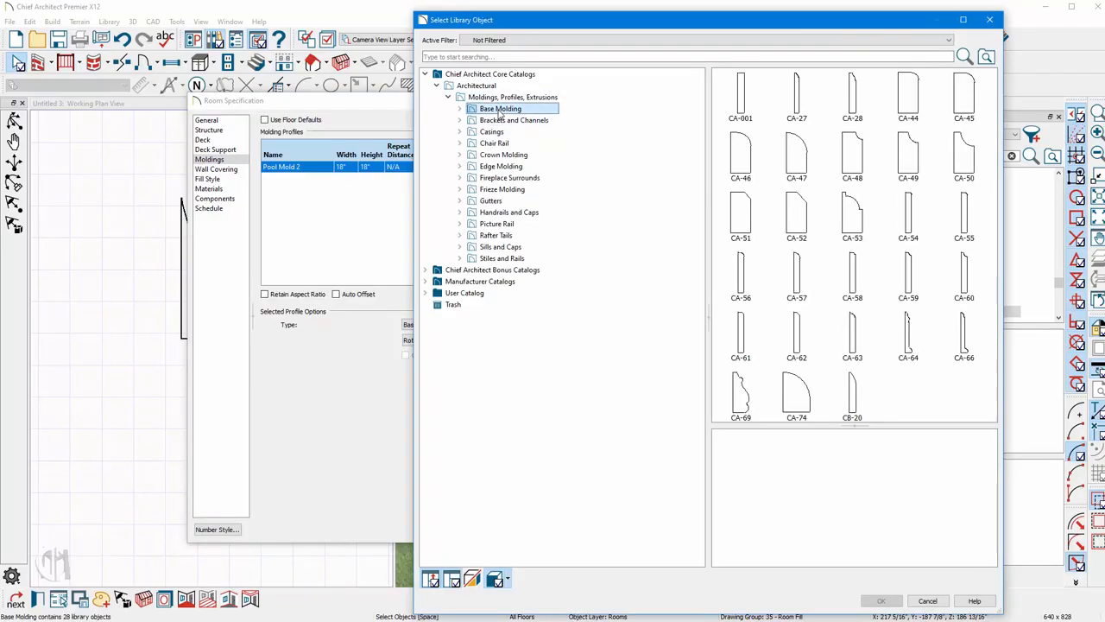
pyautogui.click(505, 120)
pyautogui.press('Down')
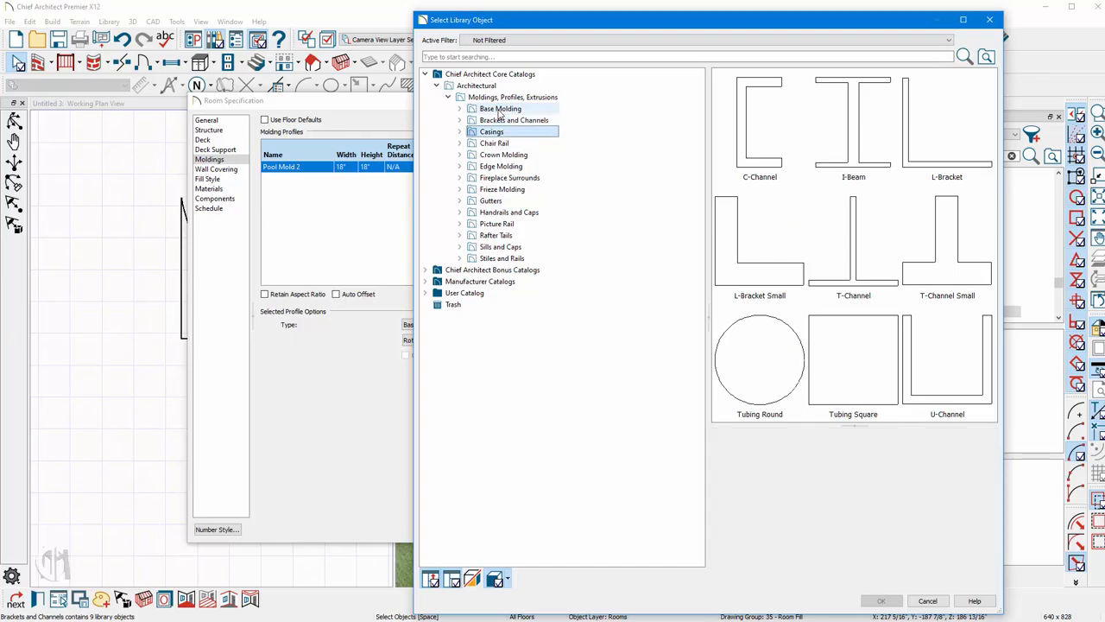
pyautogui.press('Down')
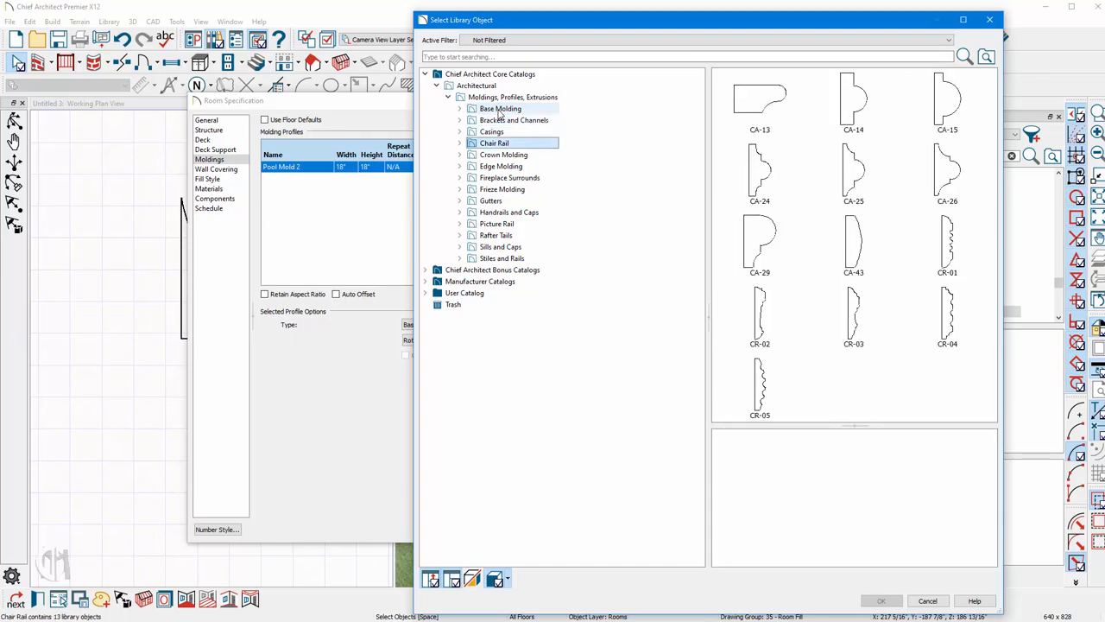
pyautogui.click(738, 114)
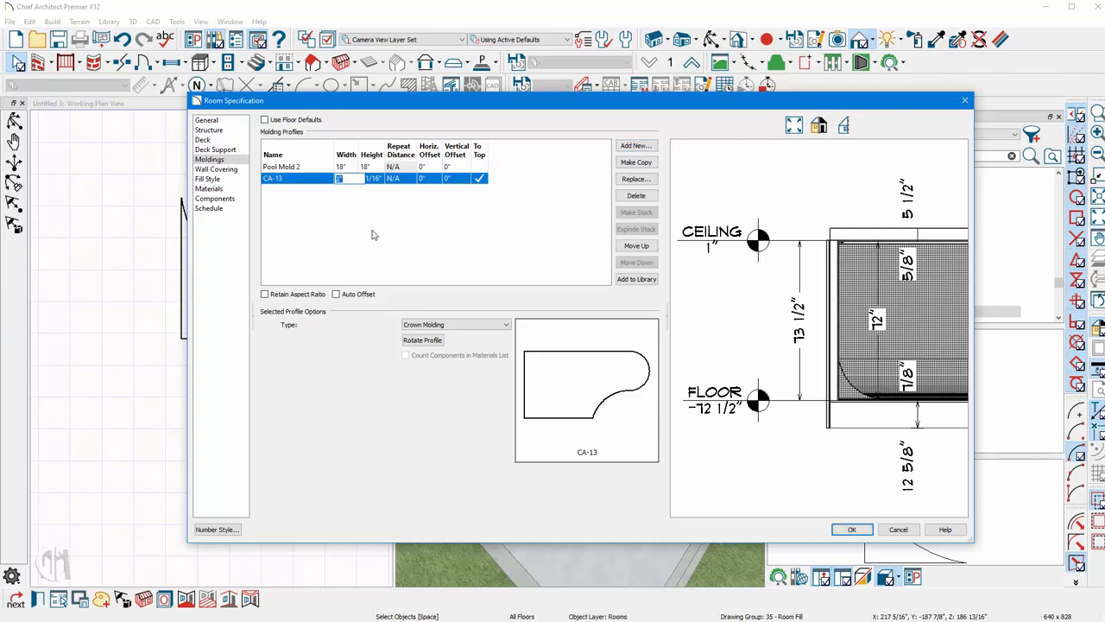
# Size the CA-13 molding to 15" wide and 7" high and turn off its To Top option.
pyautogui.press('Tab')
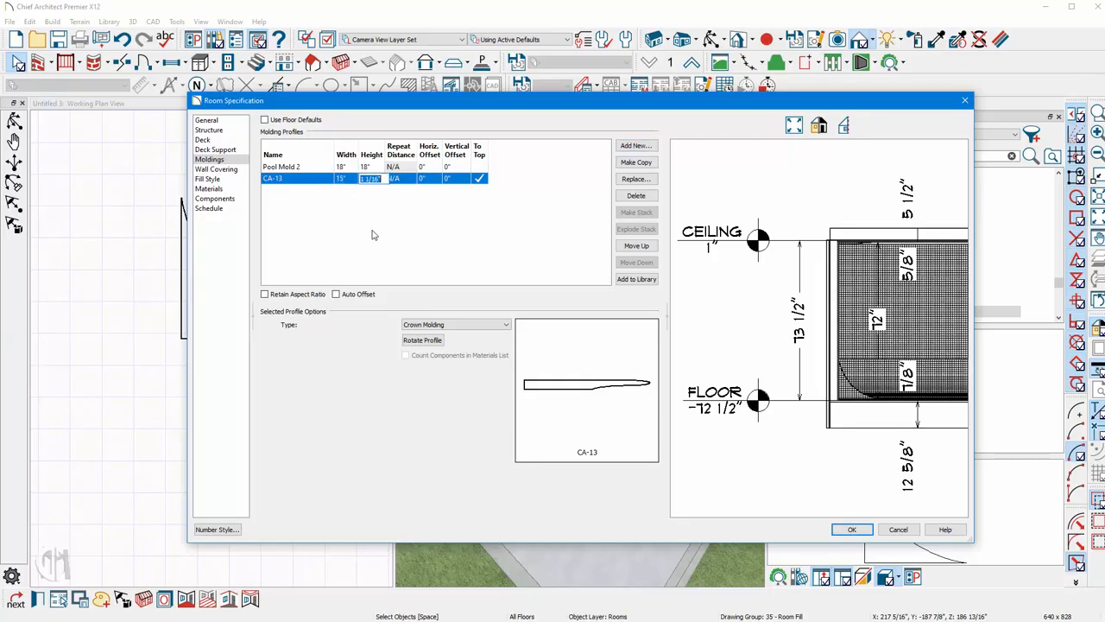
pyautogui.write('7')
pyautogui.press('Tab')
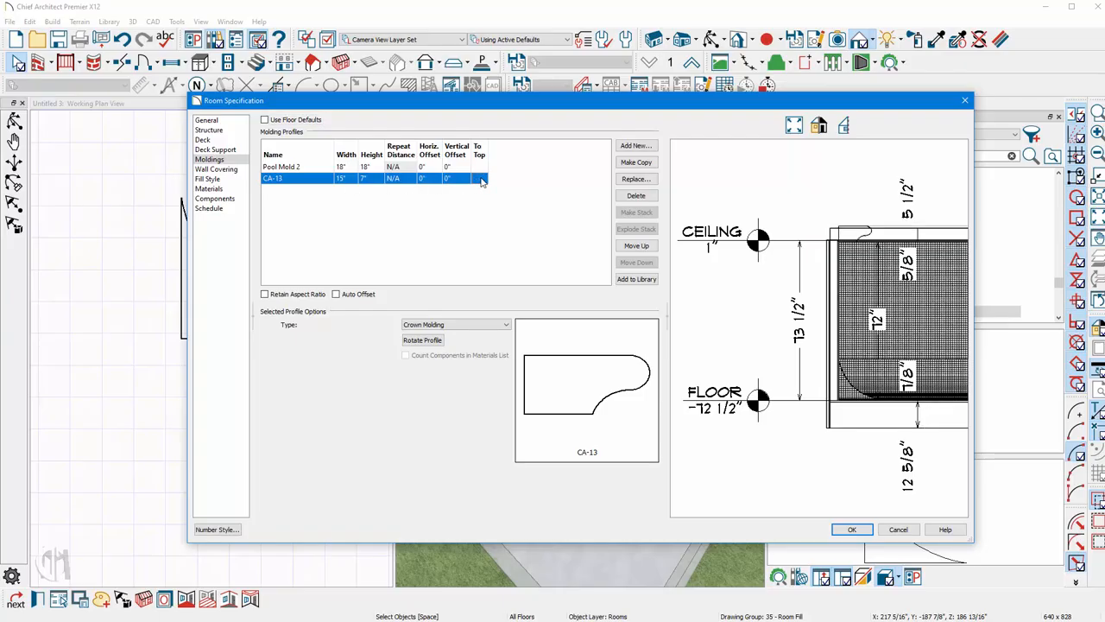
pyautogui.click(480, 177)
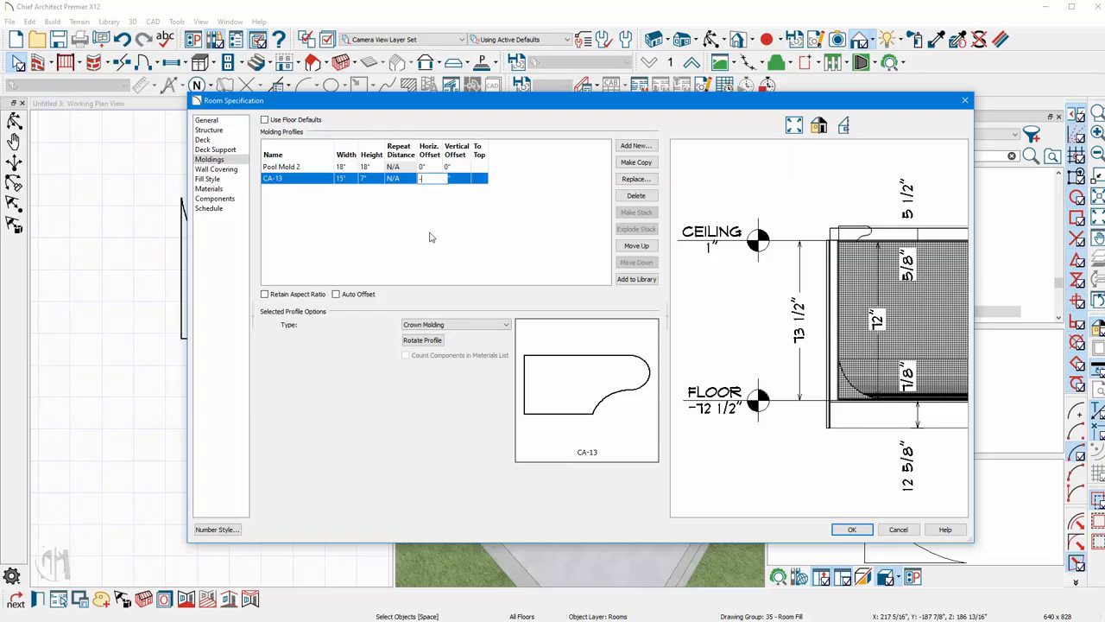
# Set the CA-13 molding's horizontal offset to -6" and apply the room changes.
pyautogui.write('-5')
pyautogui.press('Tab')
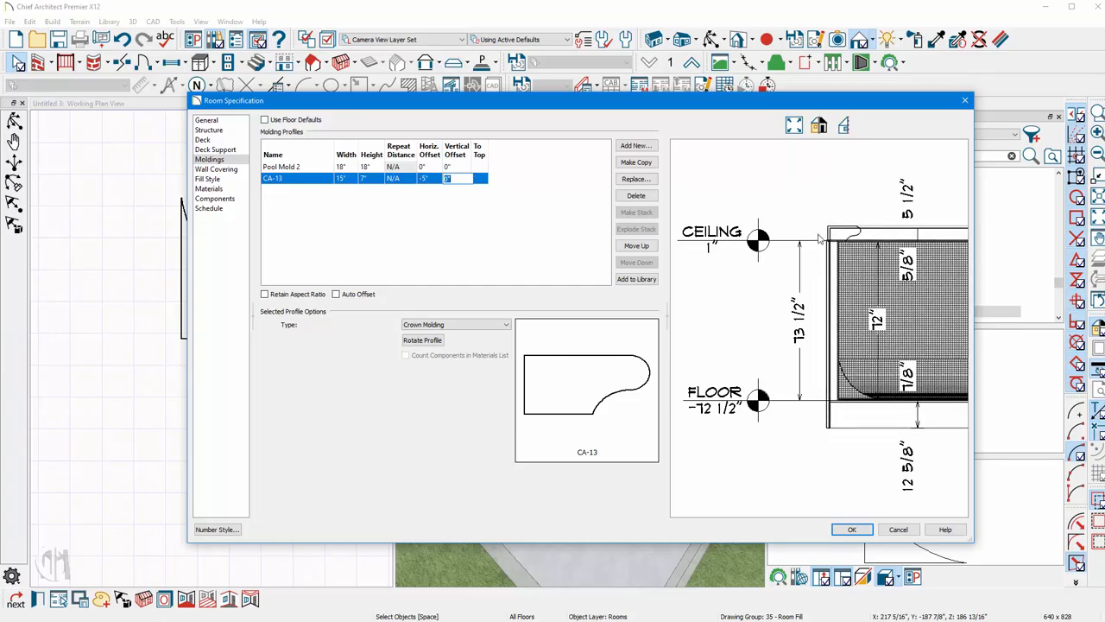
pyautogui.hotkey('shift', 'Tab')
pyautogui.write('-6')
pyautogui.press('Tab')
pyautogui.click(853, 530)
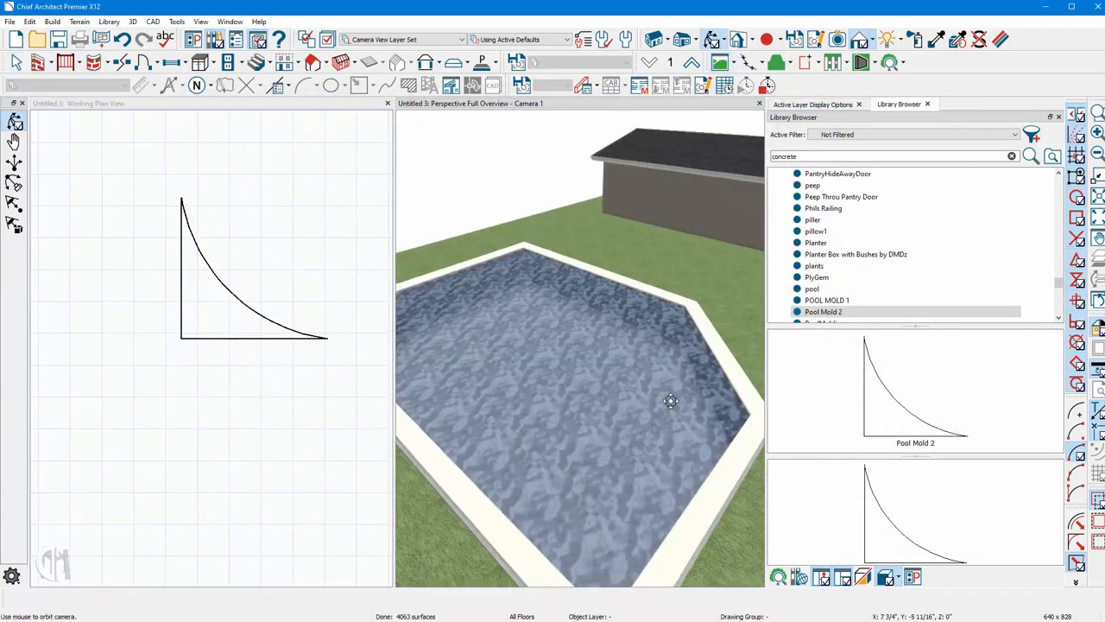
# Change the CA-13 molding's horizontal offset to -7" in the pool room's specification.
pyautogui.moveTo(666, 400); pyautogui.dragTo(669, 359)
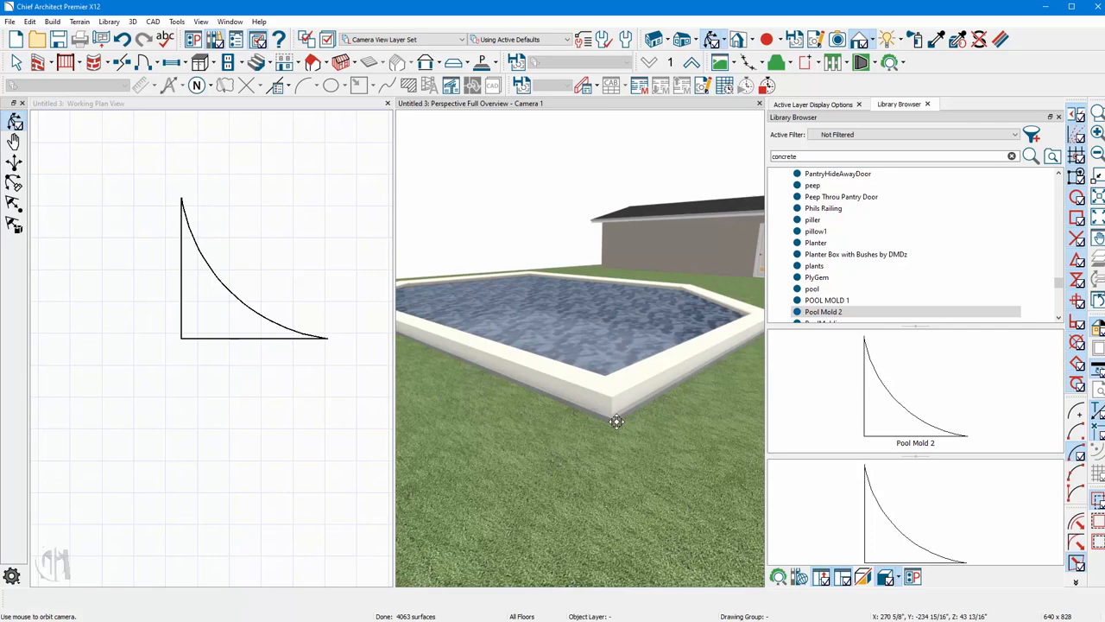
pyautogui.press('space')
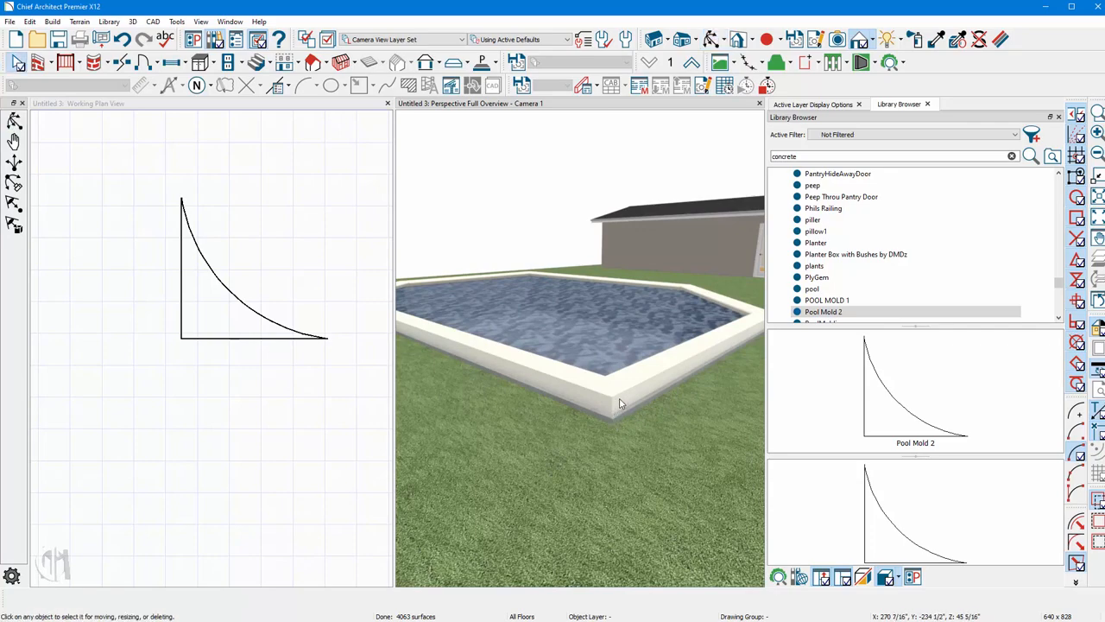
pyautogui.doubleClick(546, 360)
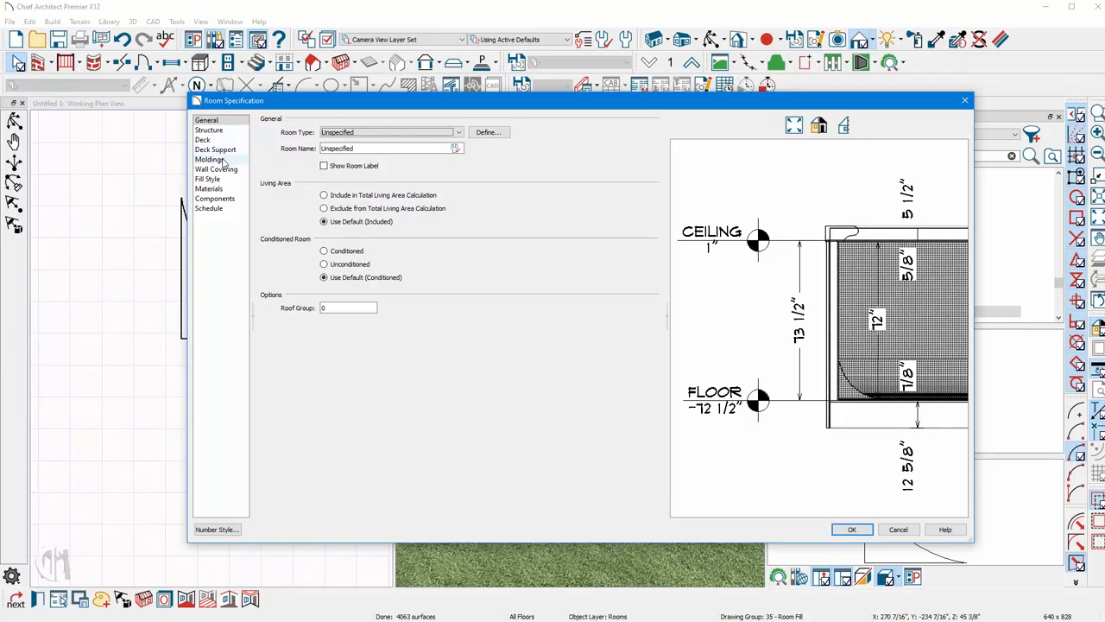
pyautogui.click(210, 160)
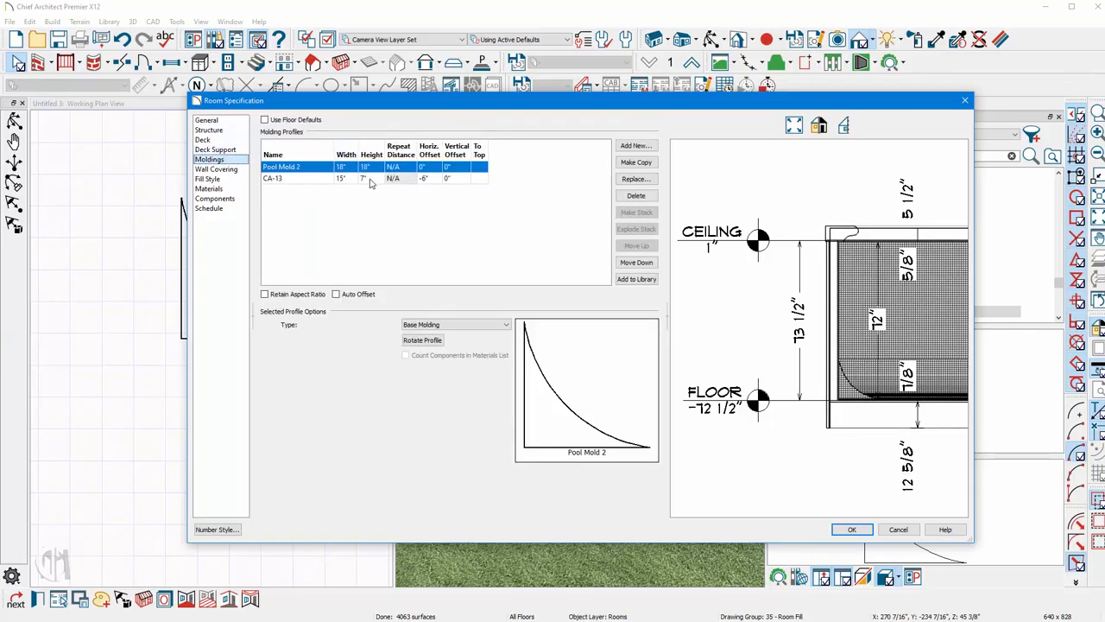
pyautogui.click(429, 180)
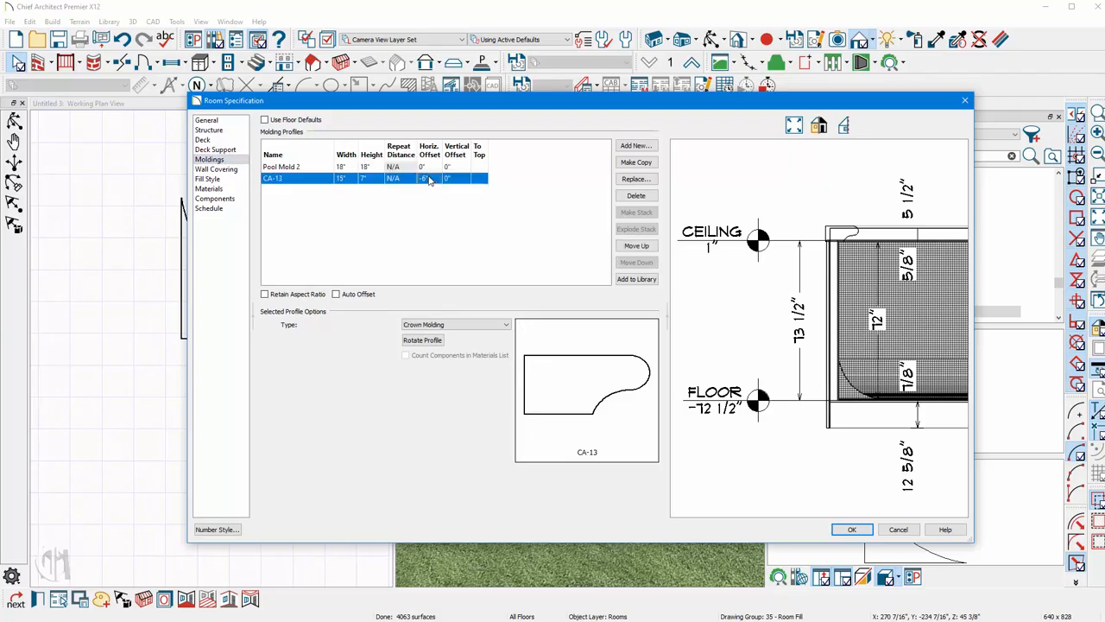
pyautogui.click(423, 265)
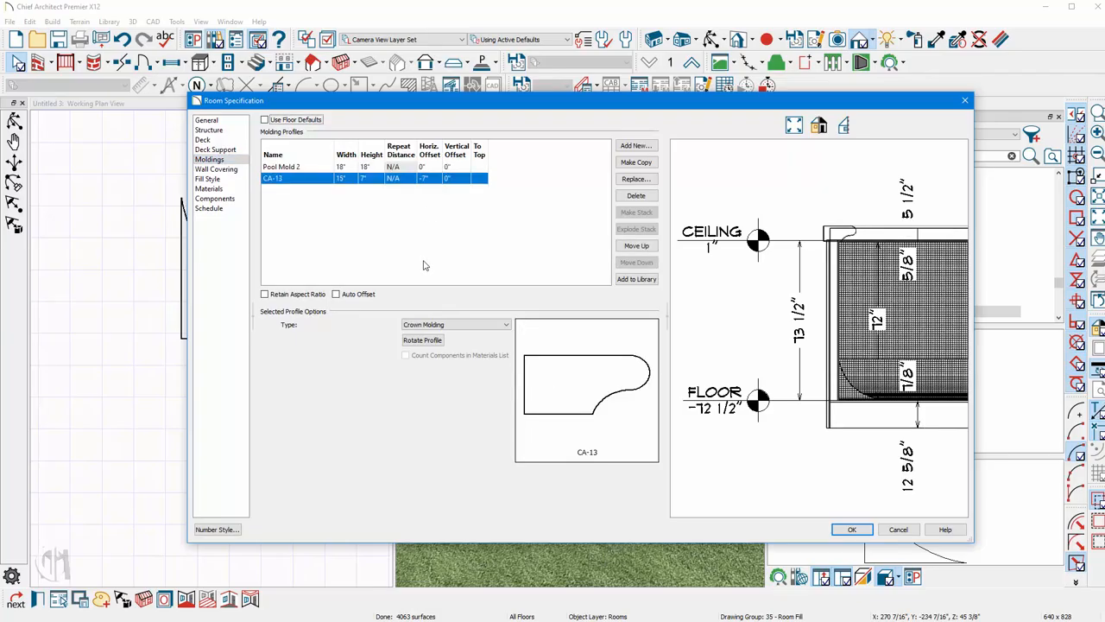
pyautogui.click(850, 529)
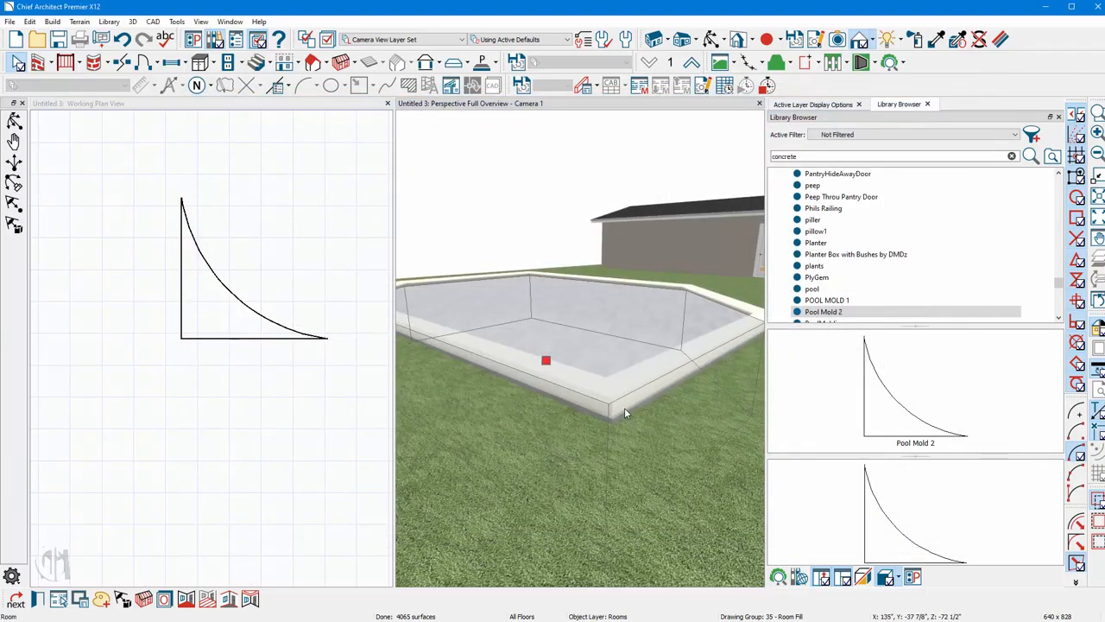
pyautogui.press('Escape')
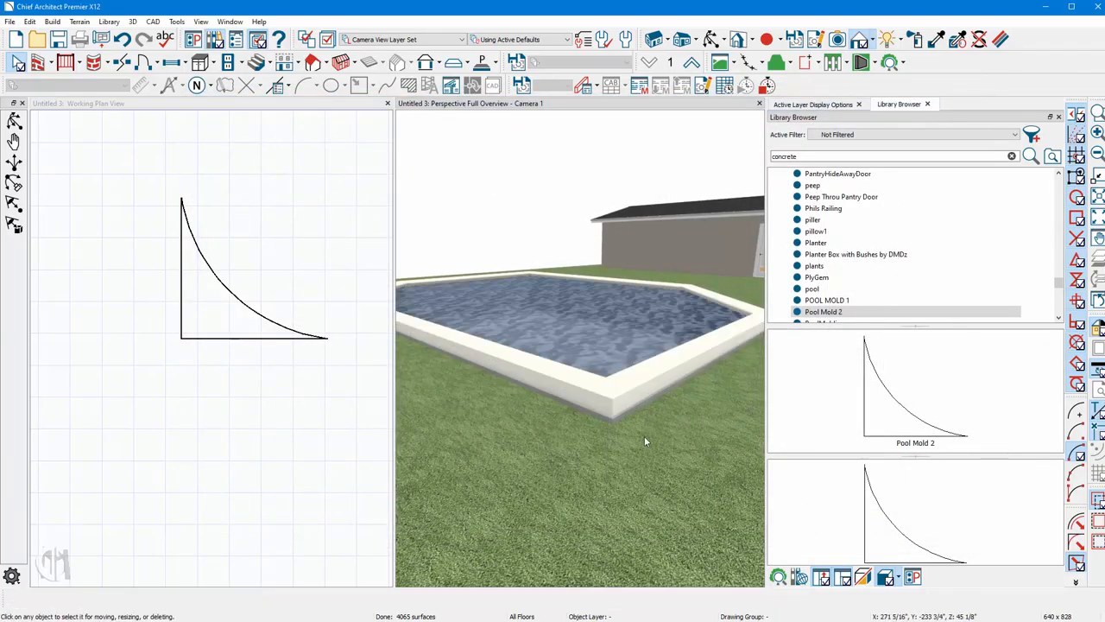
# Set the pool room's ceiling elevation to -6".
pyautogui.doubleClick(619, 338)
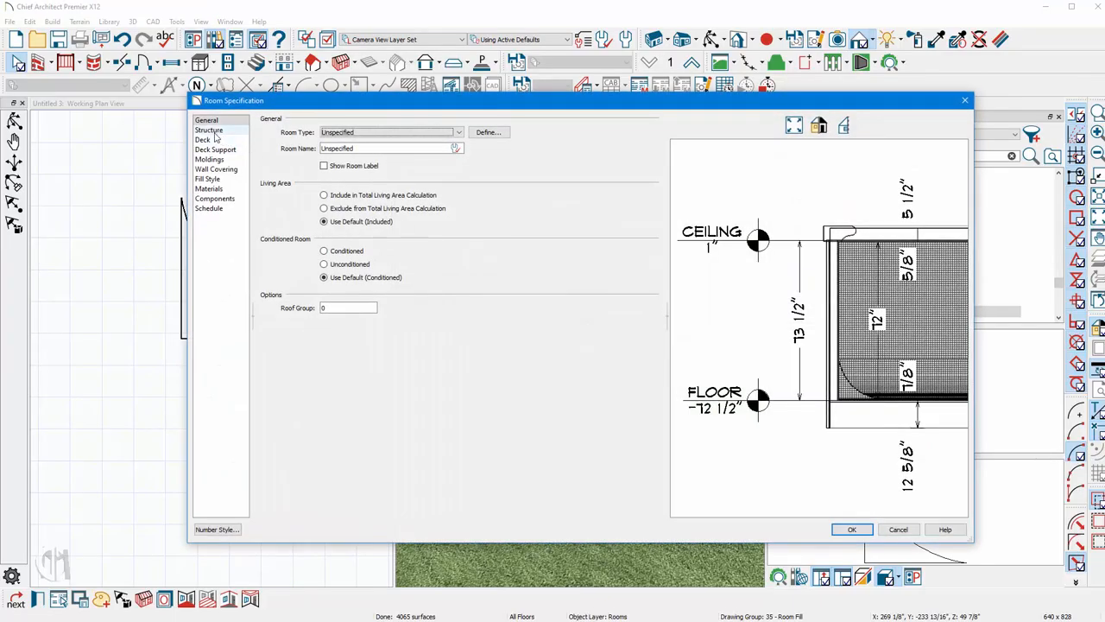
pyautogui.click(209, 131)
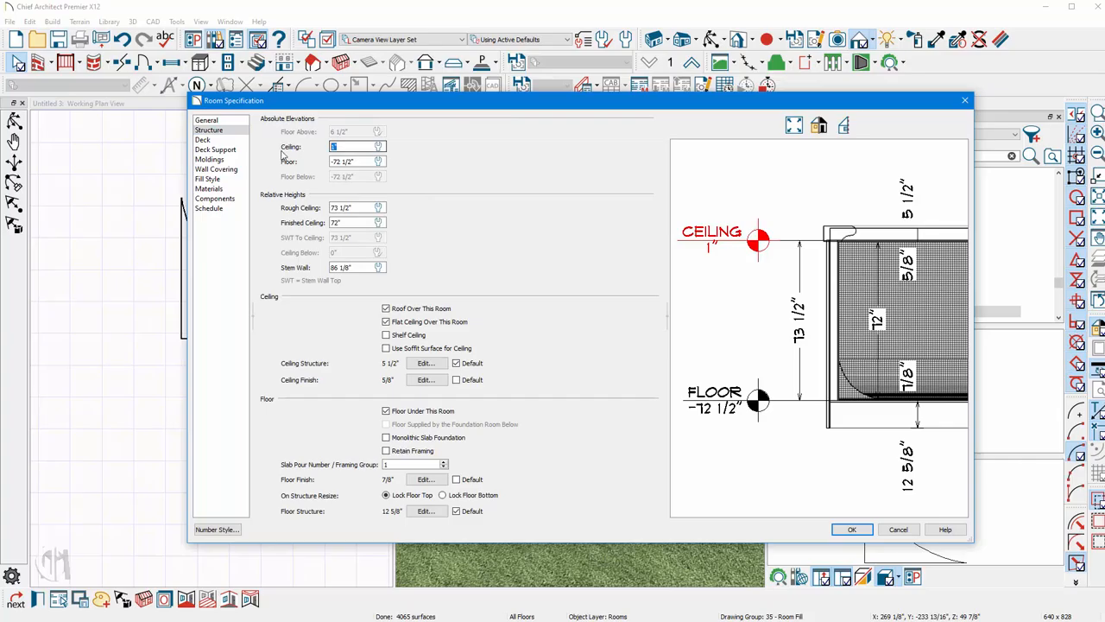
pyautogui.write('-6')
pyautogui.press('Tab')
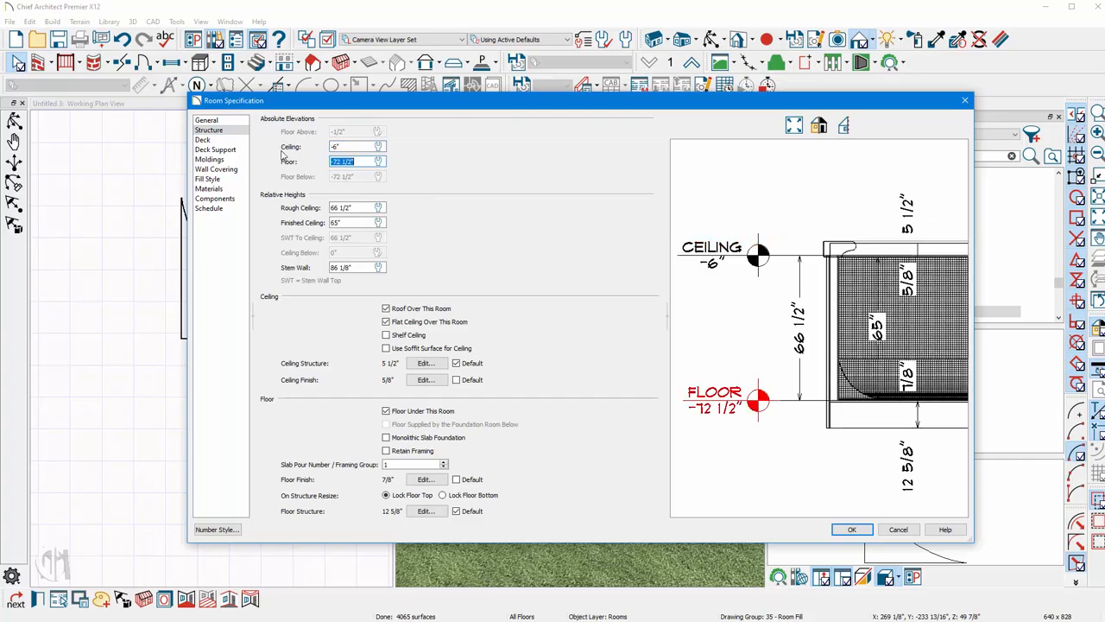
pyautogui.click(862, 527)
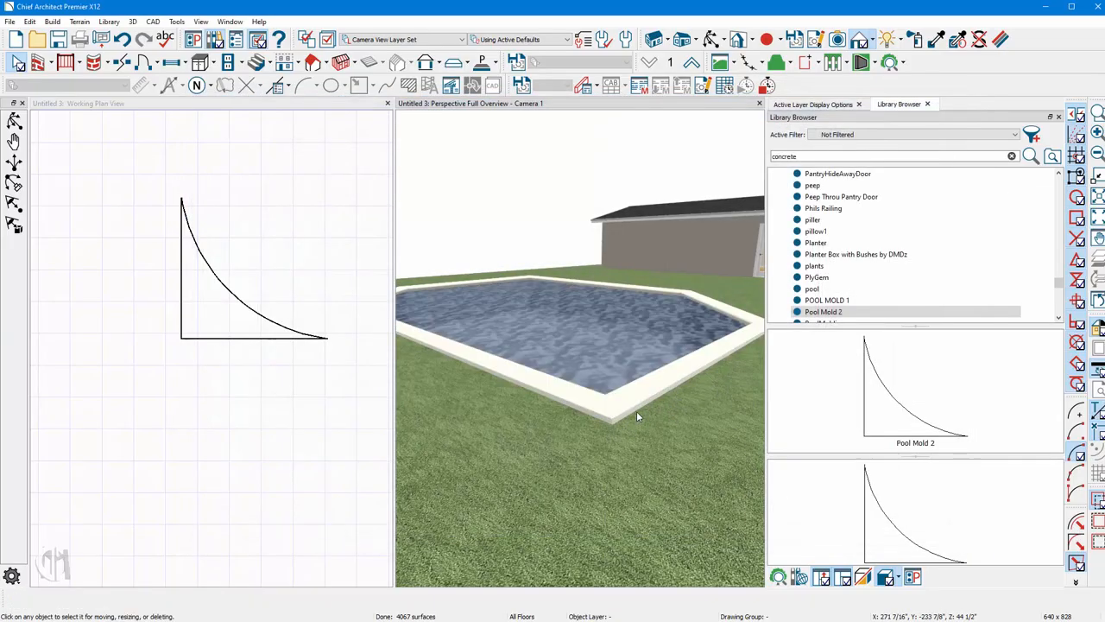
# Set the pool room's ceiling elevation to -7".
pyautogui.doubleClick(636, 410)
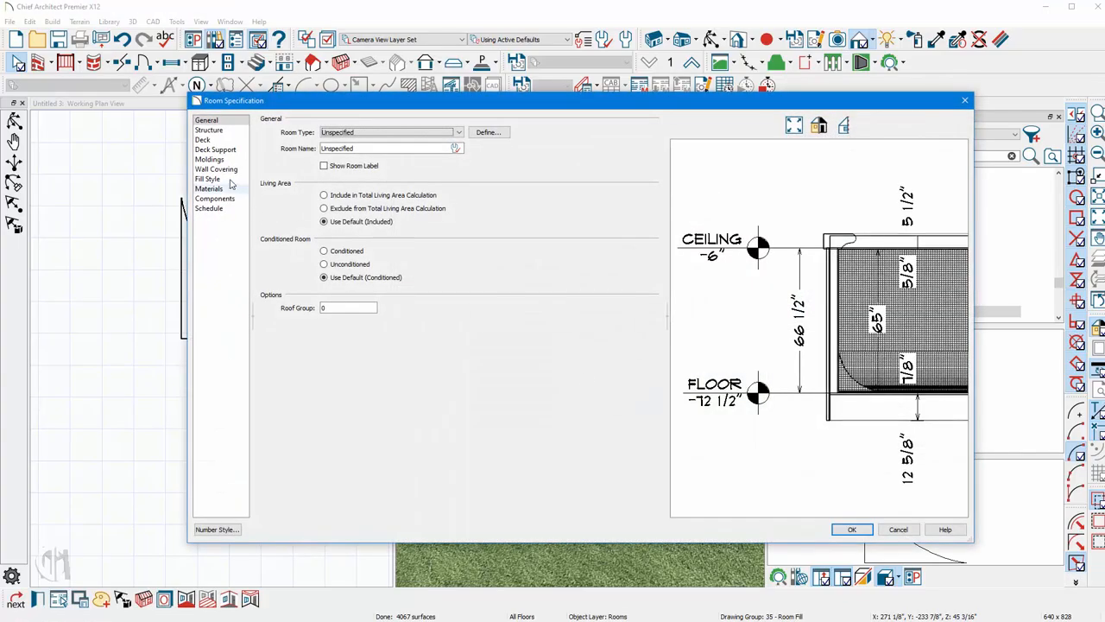
pyautogui.click(210, 130)
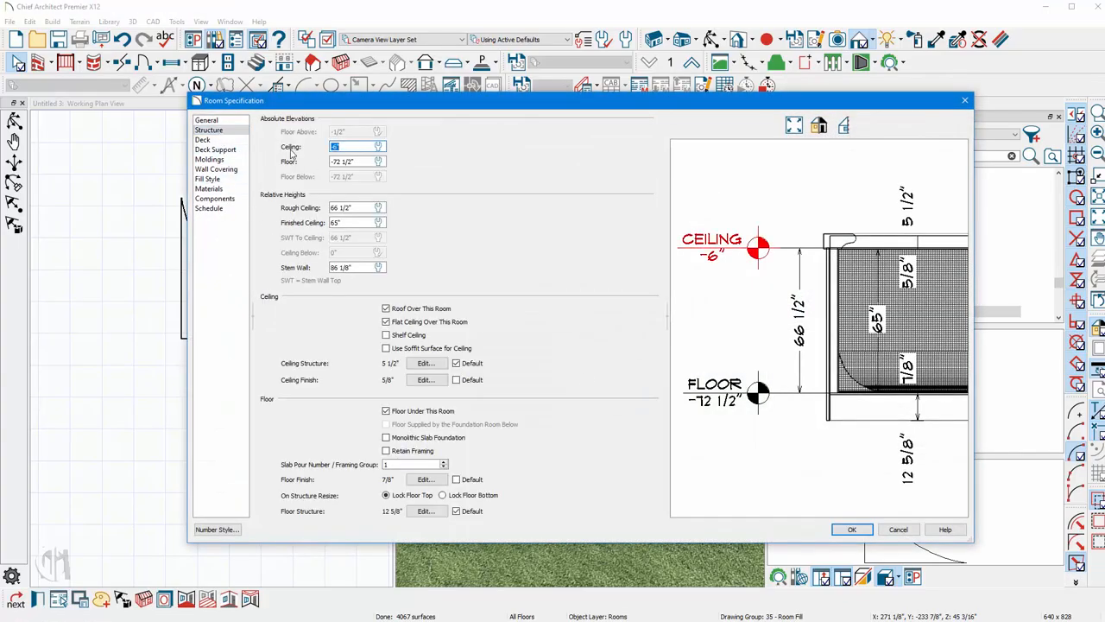
pyautogui.write('-7')
pyautogui.press('Return')
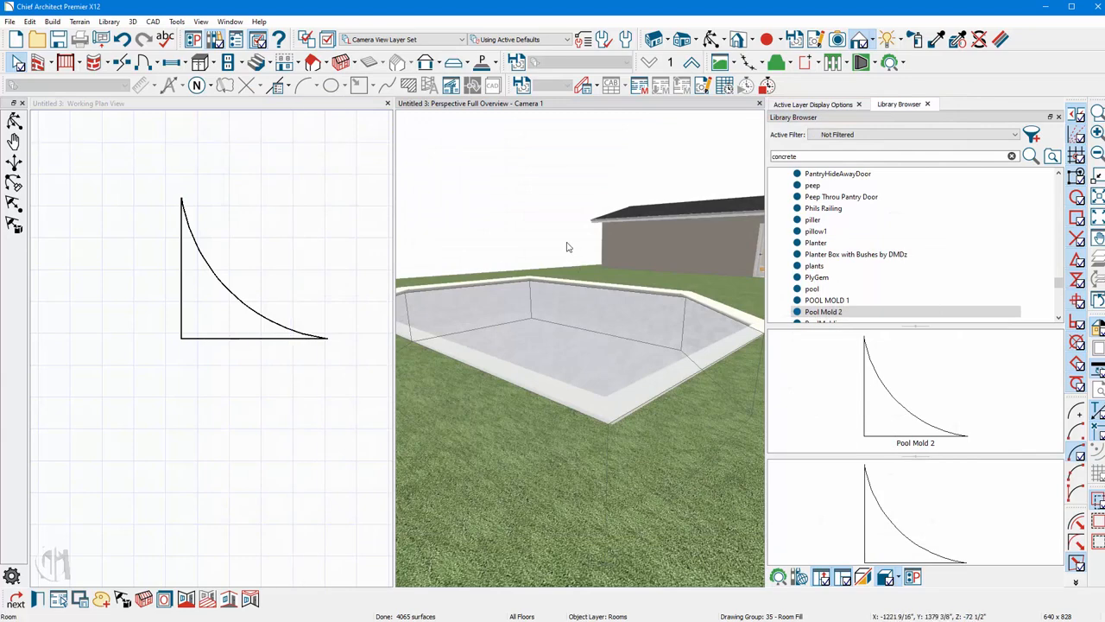
# Delete the pool molding profile drawing from the plan view.
pyautogui.moveTo(603, 490); pyautogui.dragTo(572, 339, button='middle')
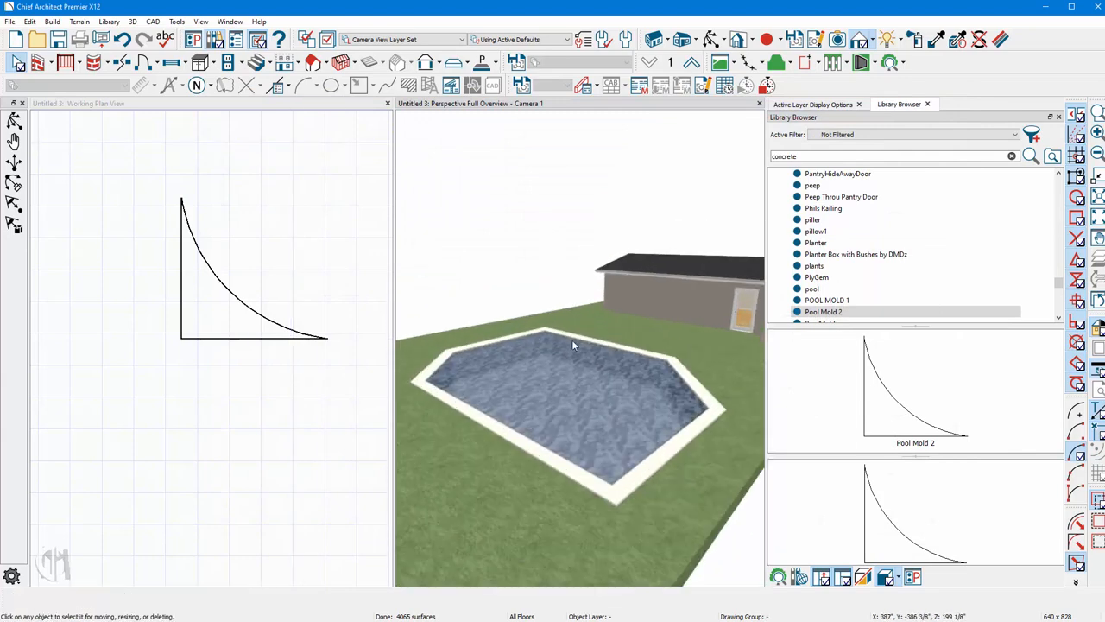
pyautogui.click(712, 39)
pyautogui.moveTo(624, 383); pyautogui.dragTo(688, 346)
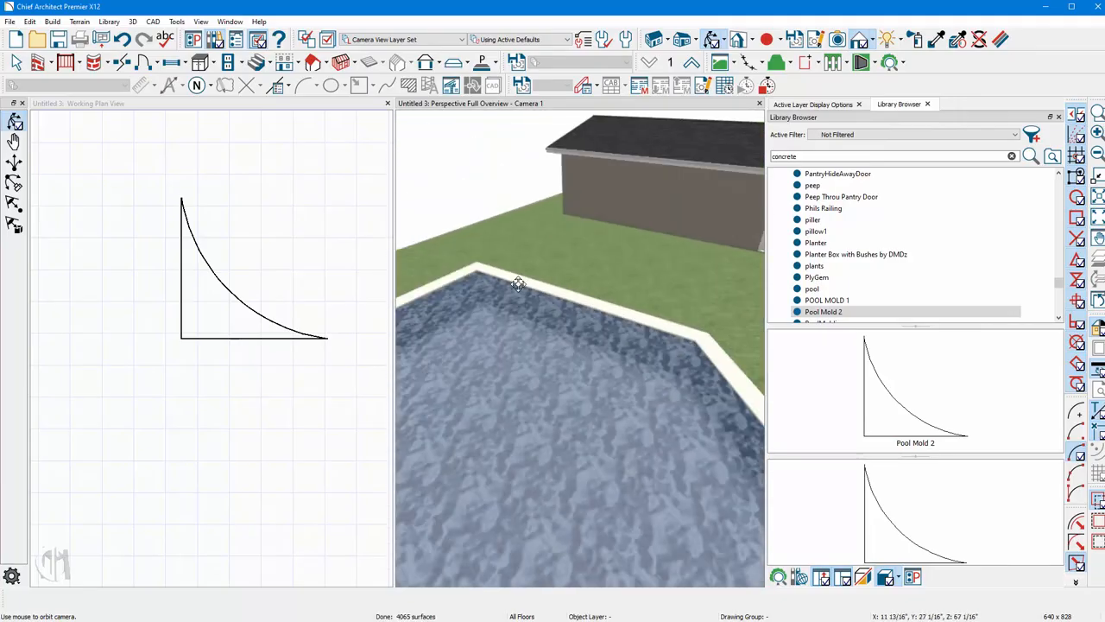
pyautogui.moveTo(601, 342); pyautogui.dragTo(610, 366)
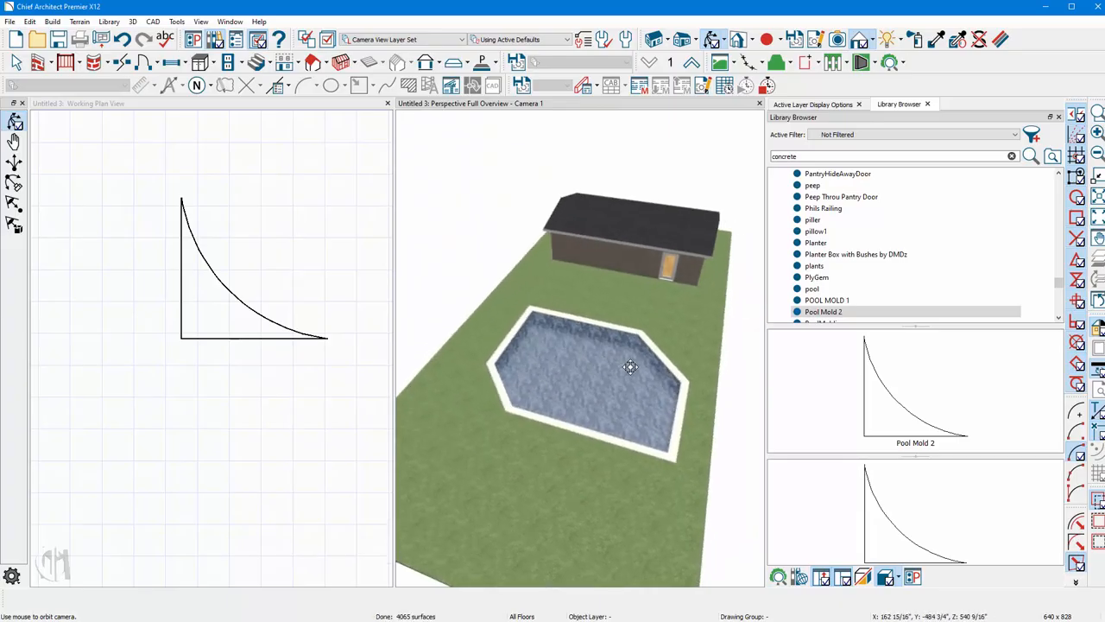
pyautogui.click(314, 456)
pyautogui.scroll(-2, 306, 228)
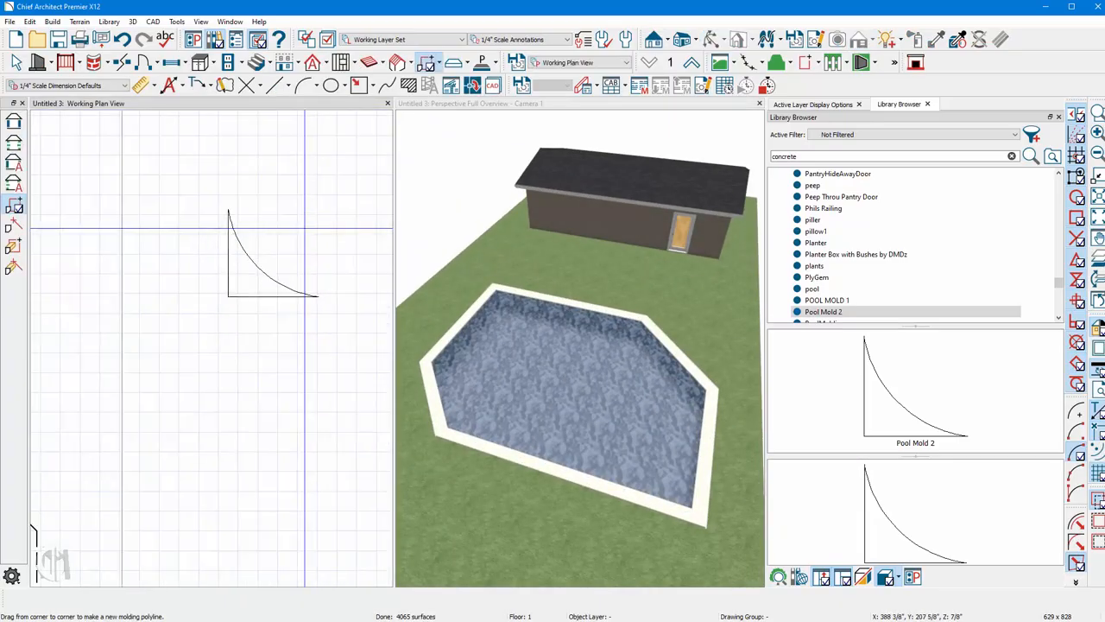
pyautogui.press('space')
pyautogui.click(263, 261)
pyautogui.press('Delete')
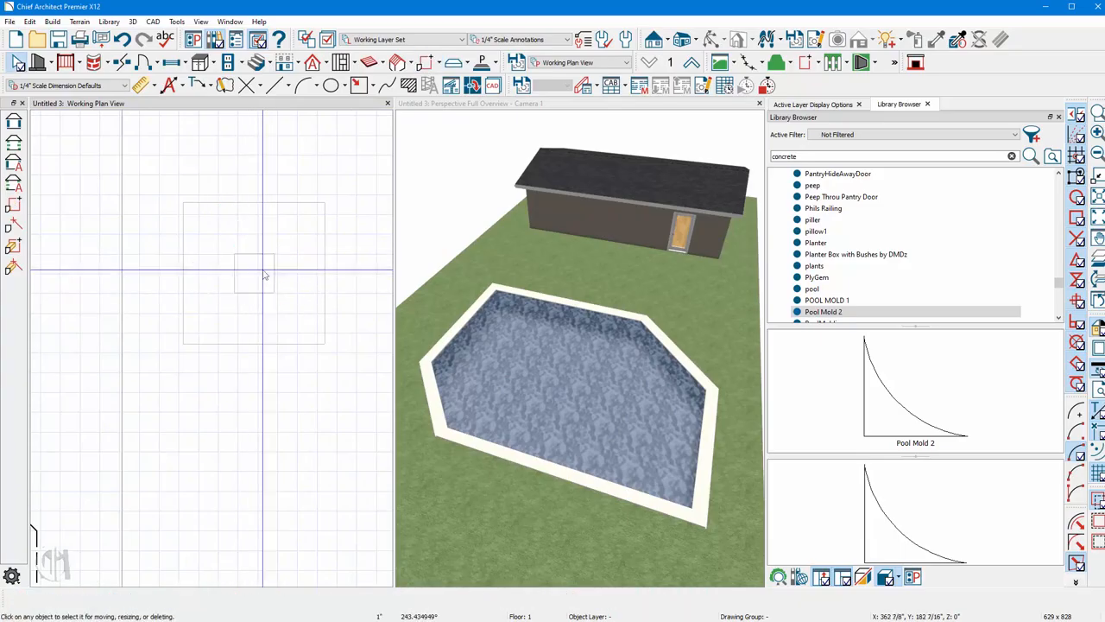
# Convert the two angled pool walls into curved walls.
pyautogui.scroll(-5, 275, 289)
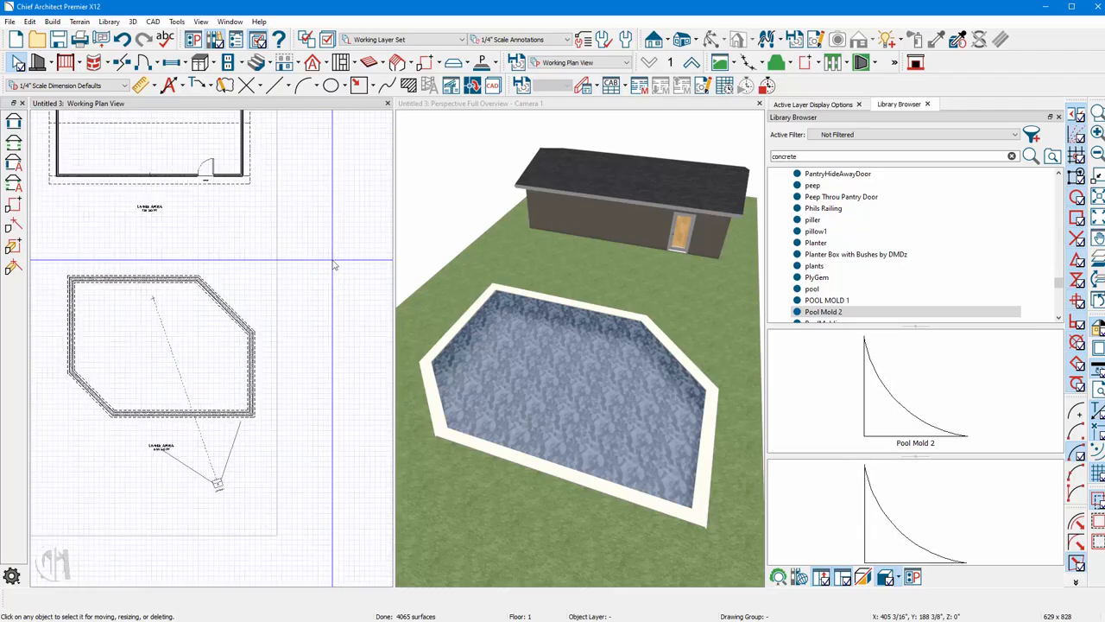
pyautogui.scroll(1, 180, 340)
pyautogui.scroll(2, 181, 342)
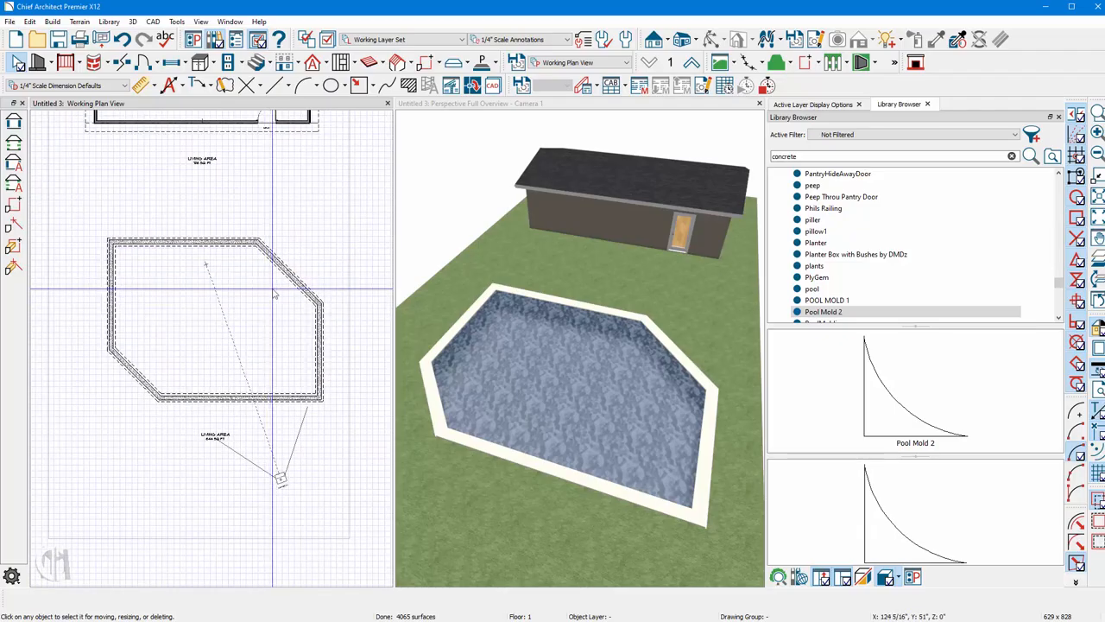
pyautogui.click(285, 273)
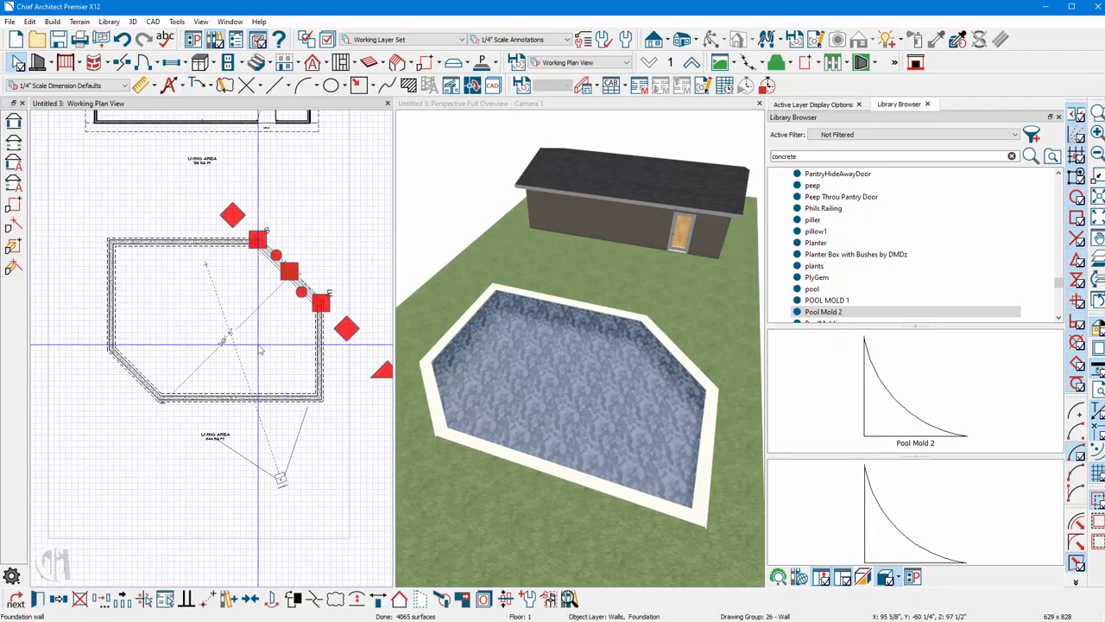
pyautogui.click(356, 597)
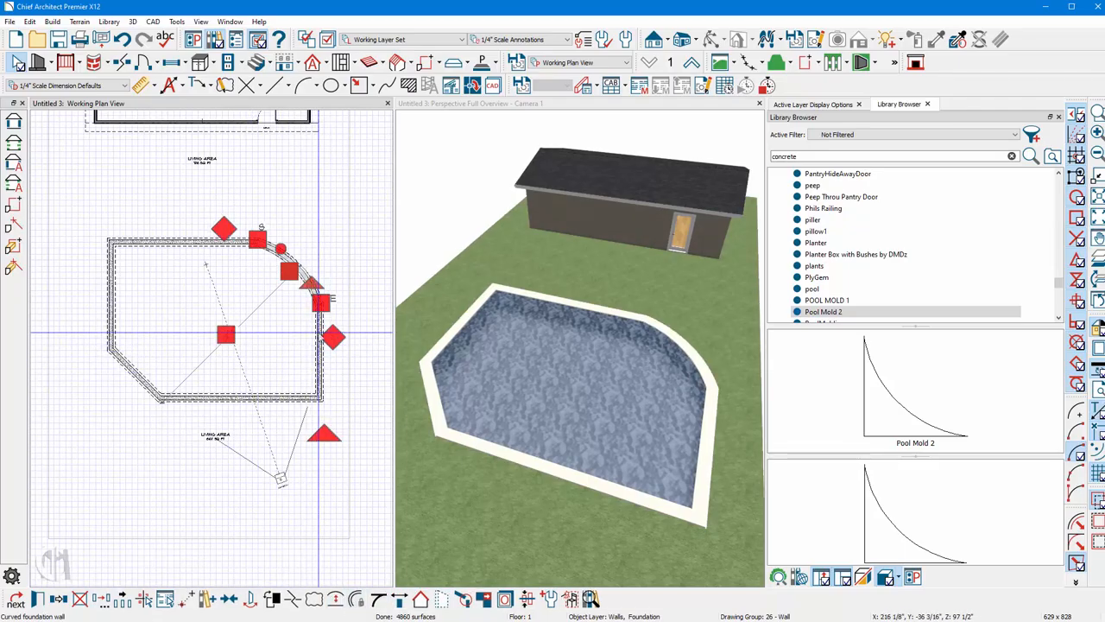
pyautogui.click(133, 372)
pyautogui.click(356, 596)
# Reshape the upper-right curved wall so it joins the top pool wall as a smooth rounded corner.
pyautogui.click(172, 244)
pyautogui.scroll(3, 173, 250)
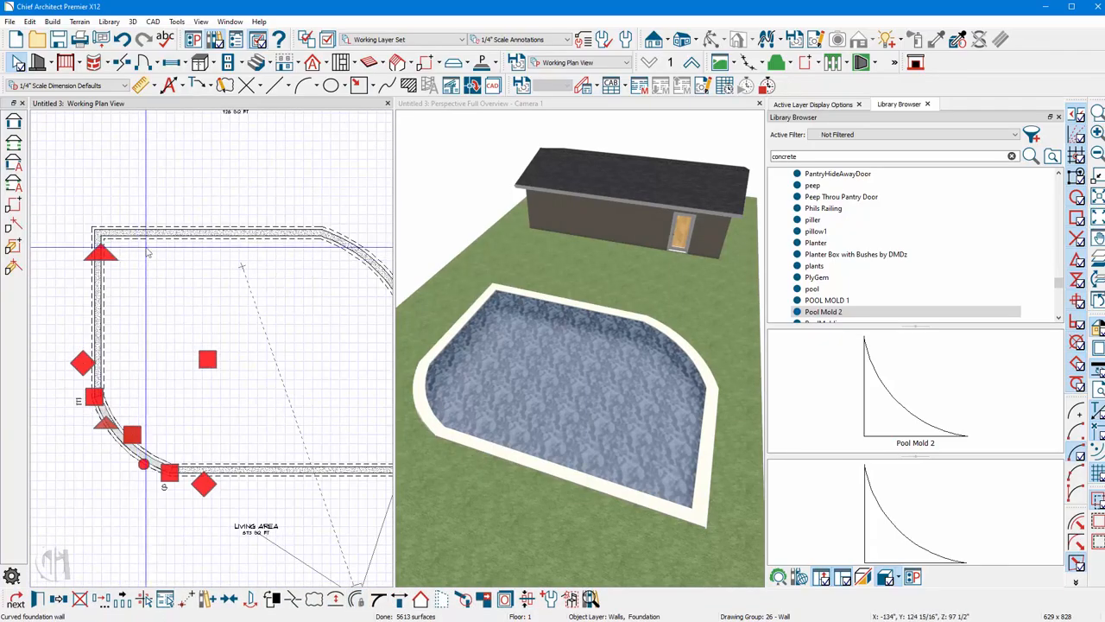
pyautogui.moveTo(155, 229); pyautogui.dragTo(158, 202)
pyautogui.scroll(-2, 105, 267)
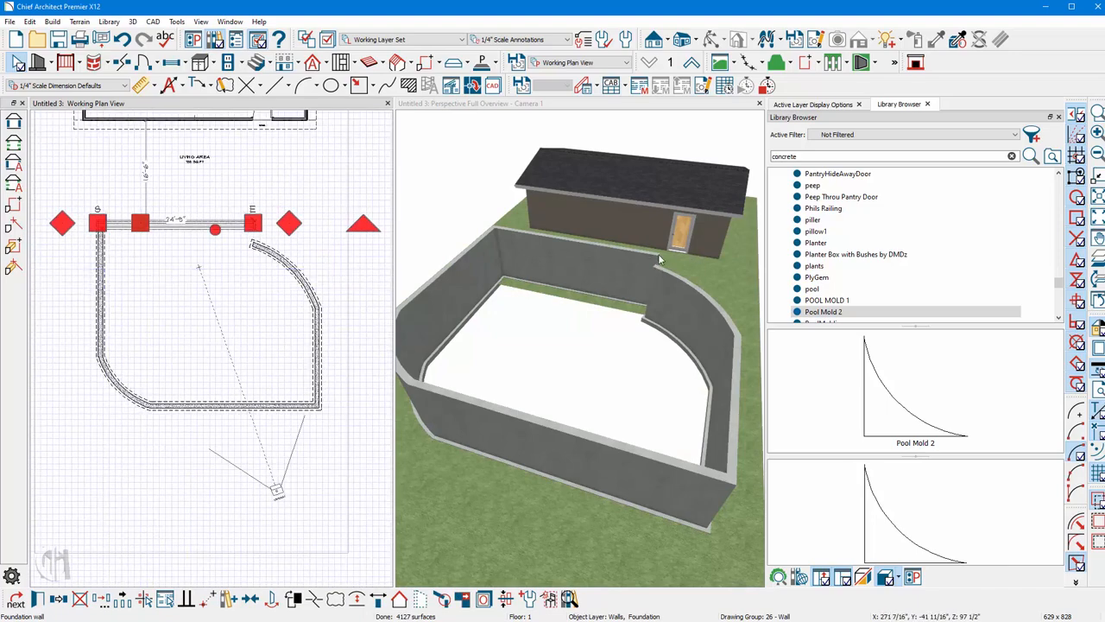
pyautogui.scroll(3, 272, 255)
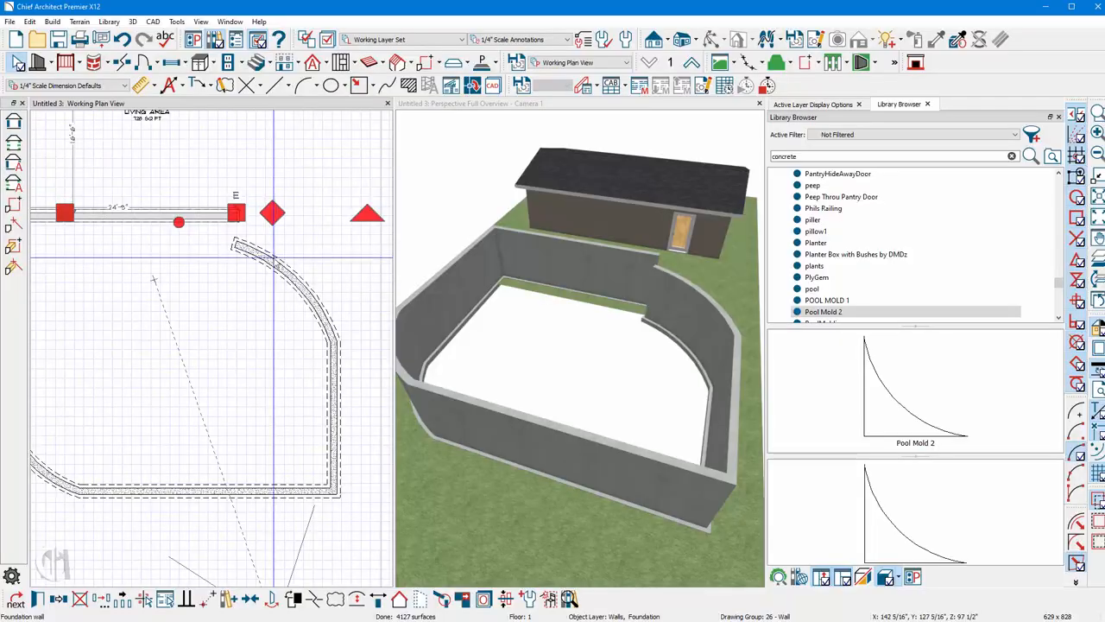
pyautogui.click(272, 256)
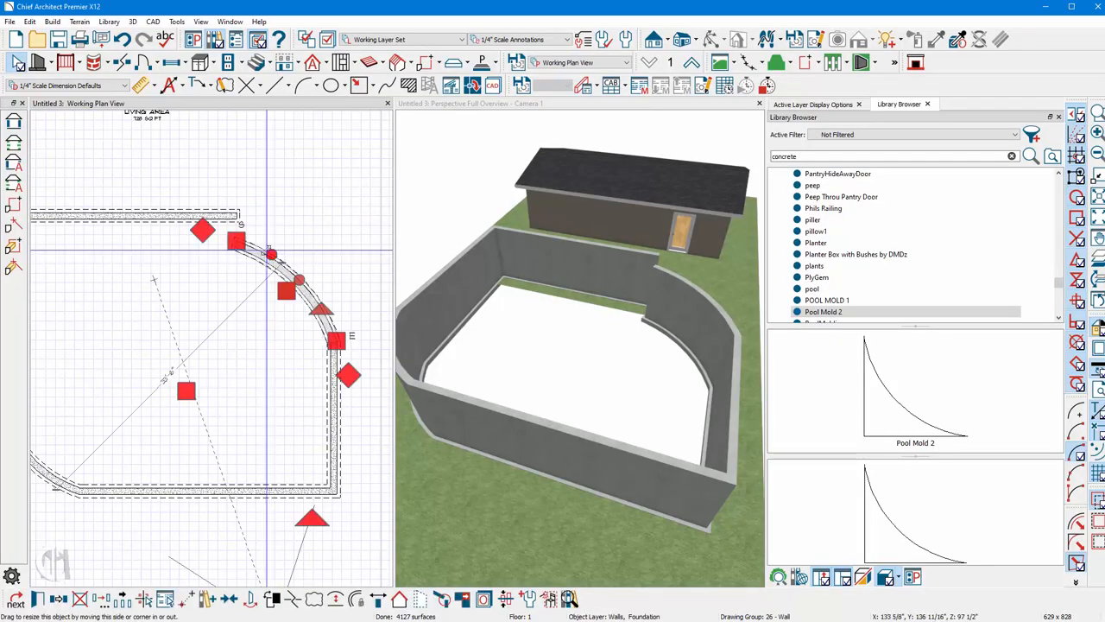
pyautogui.moveTo(252, 239); pyautogui.dragTo(238, 211)
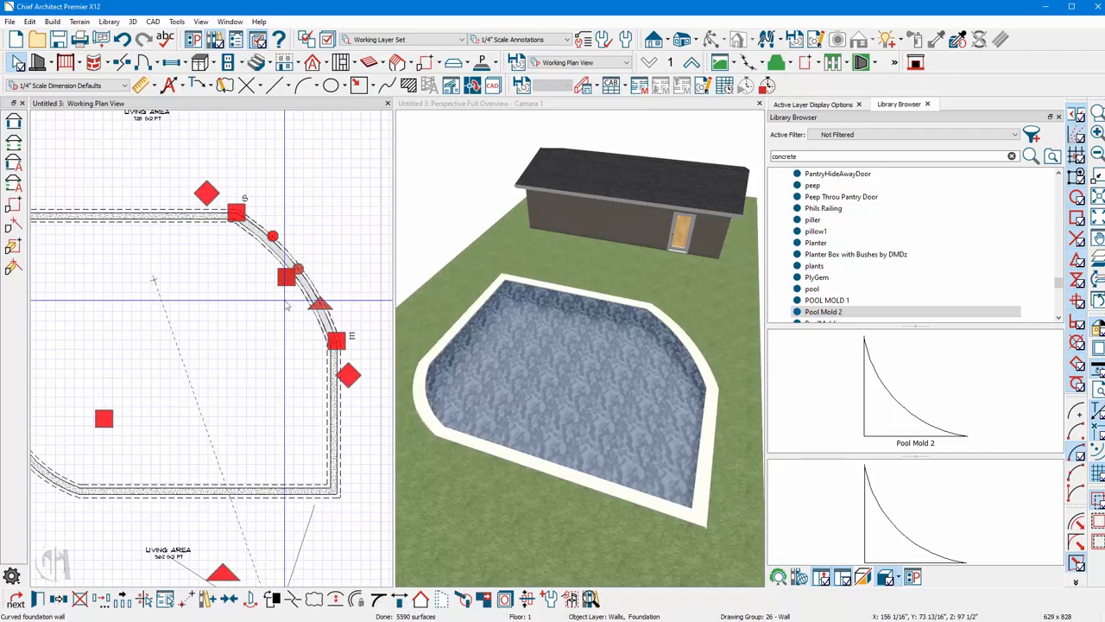
pyautogui.moveTo(321, 301); pyautogui.dragTo(343, 289)
pyautogui.click(342, 288)
# Break the pool's top wall and pull a segment out to form a rectangular alcove for steps.
pyautogui.scroll(-3, 342, 288)
pyautogui.scroll(3, 183, 256)
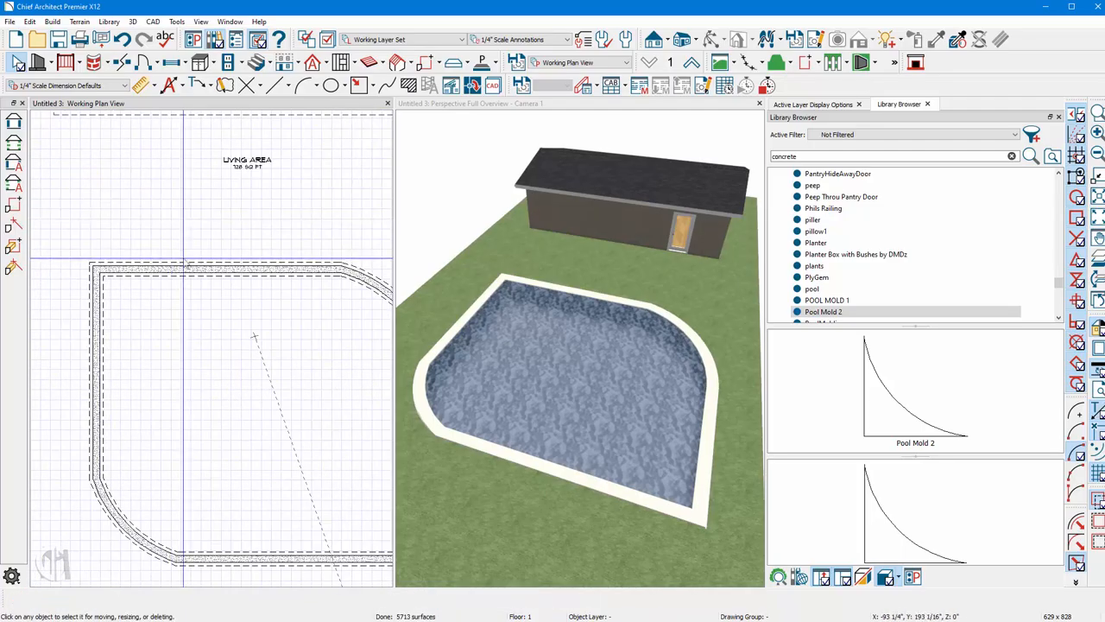
pyautogui.click(179, 264)
pyautogui.click(122, 62)
pyautogui.scroll(5, 145, 281)
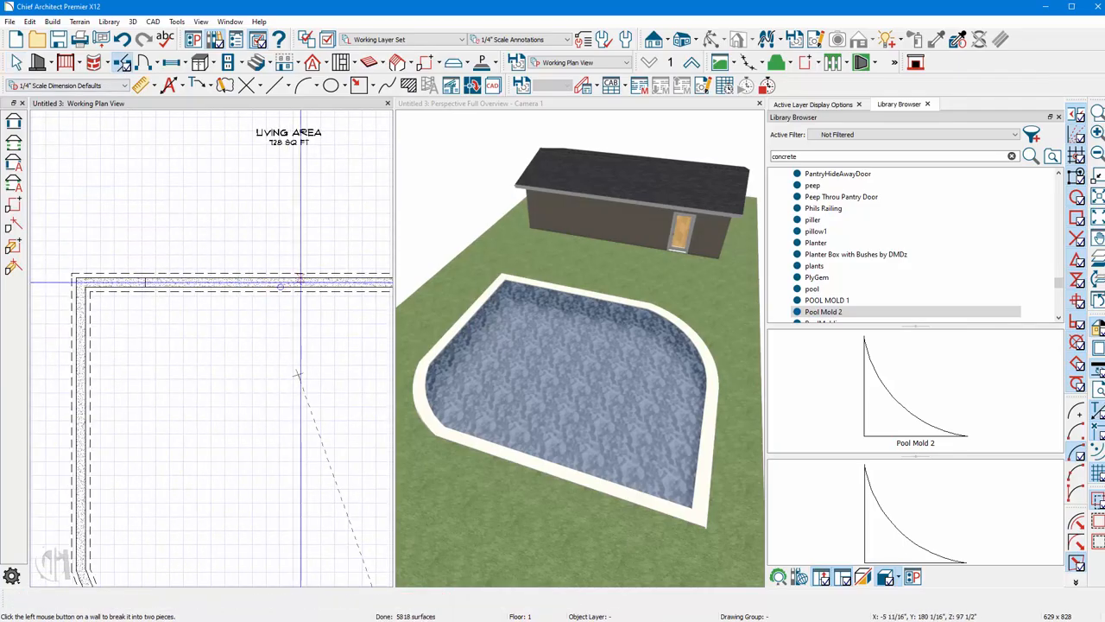
pyautogui.click(216, 289)
pyautogui.moveTo(216, 295); pyautogui.dragTo(267, 203)
pyautogui.moveTo(337, 163); pyautogui.dragTo(302, 279)
pyautogui.click(164, 169)
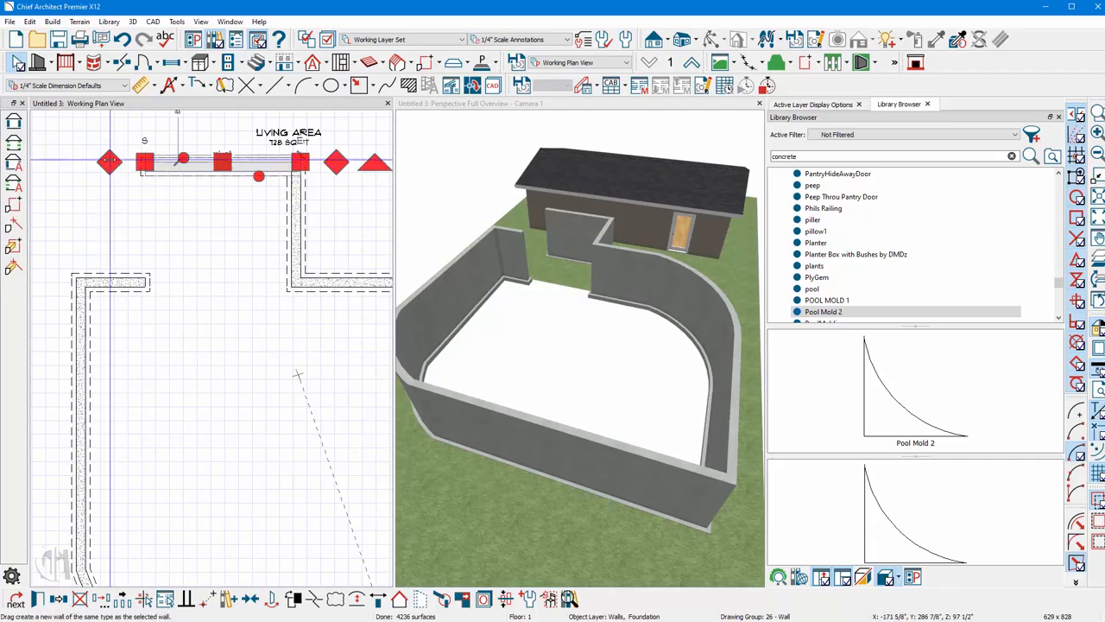
pyautogui.moveTo(111, 162); pyautogui.dragTo(144, 279)
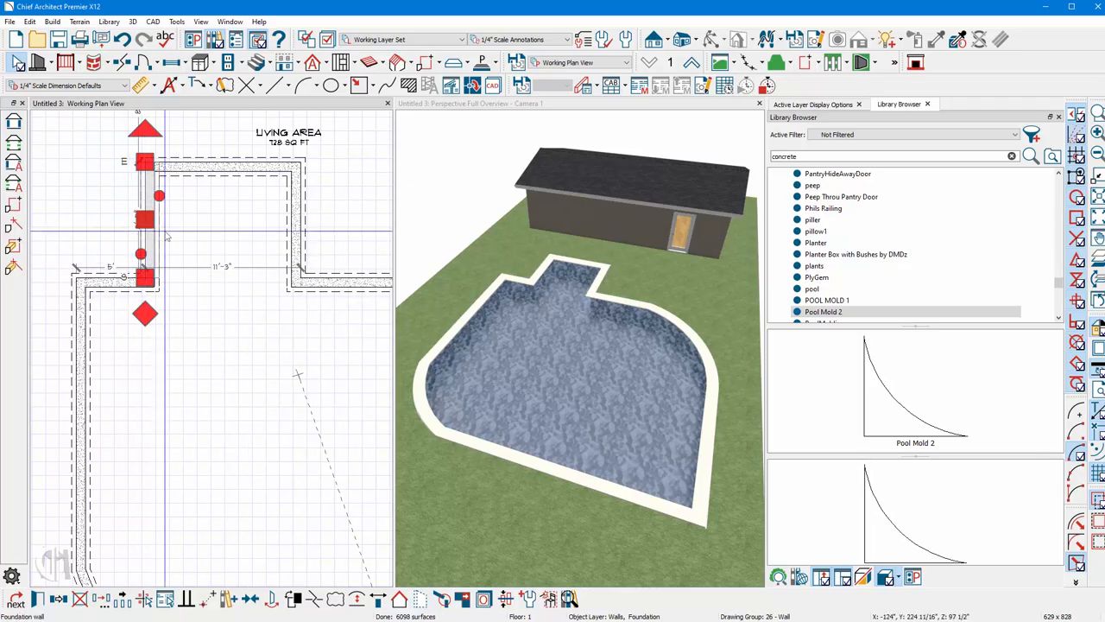
# Draw a staircase inside the pool alcove, widening it to fill the alcove and shortening its run.
pyautogui.click(256, 62)
pyautogui.moveTo(224, 336); pyautogui.dragTo(284, 215)
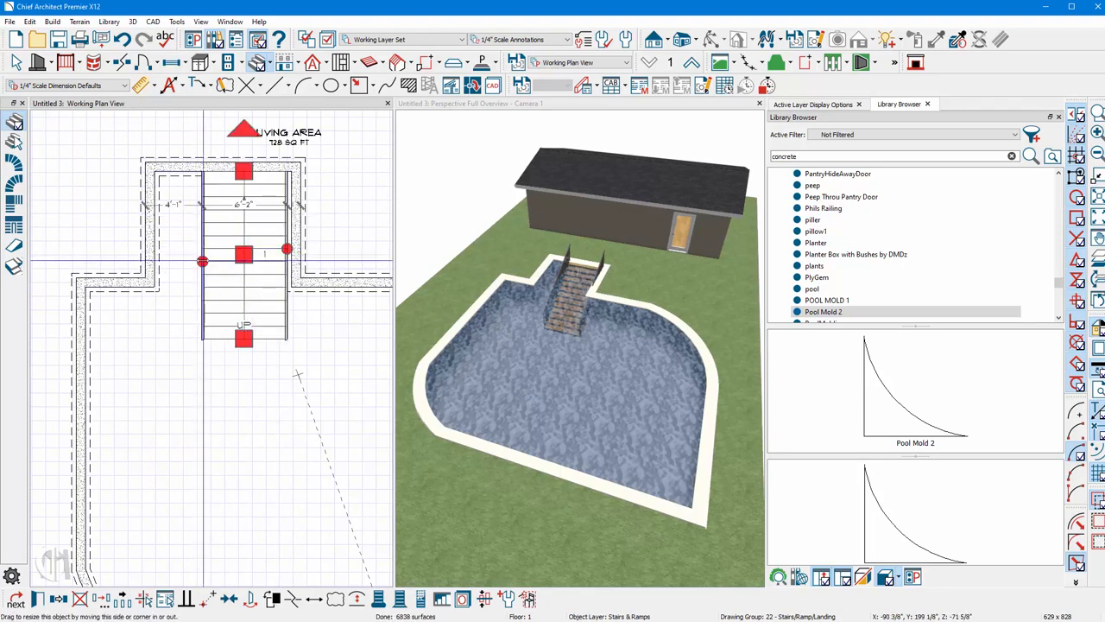
pyautogui.moveTo(203, 255); pyautogui.dragTo(158, 254)
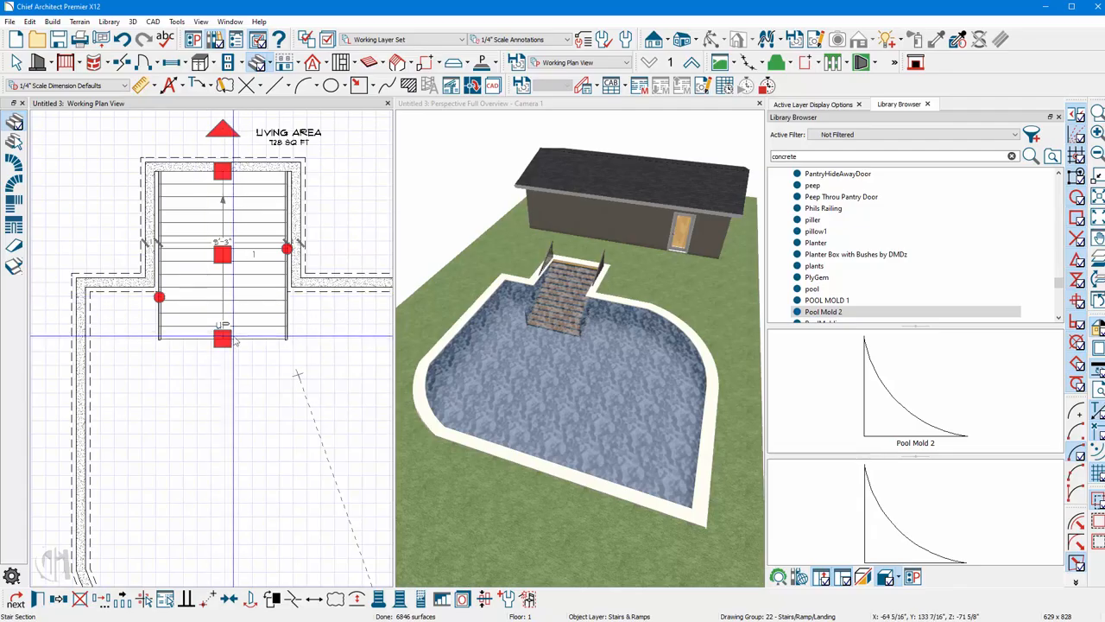
pyautogui.moveTo(222, 339); pyautogui.dragTo(208, 297)
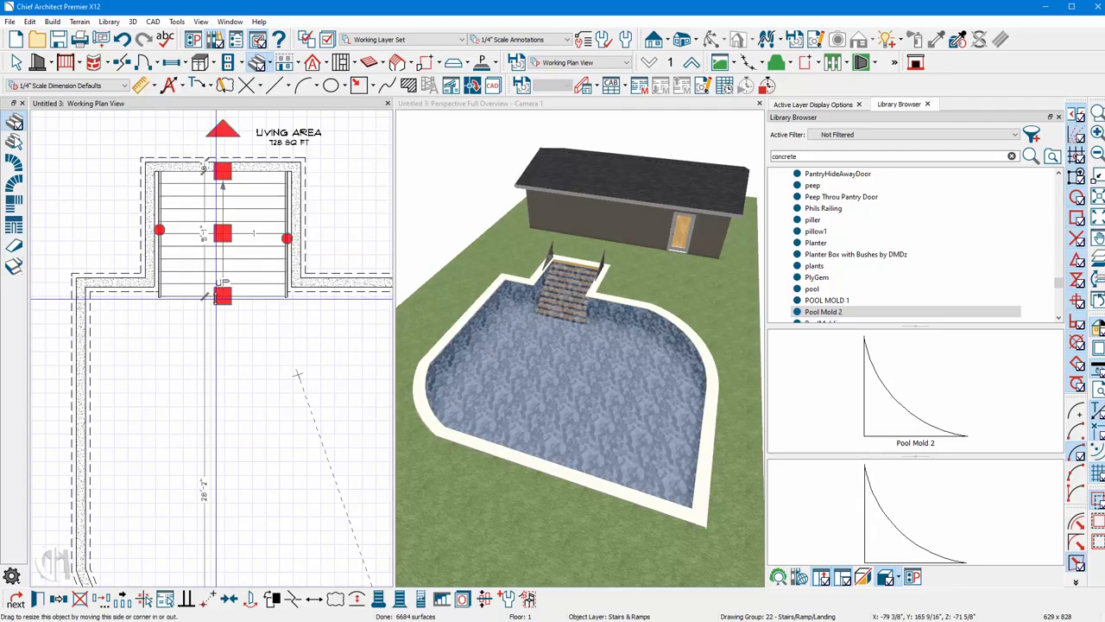
# Set the staircase's tread overhang and tread thickness to 0".
pyautogui.doubleClick(238, 265)
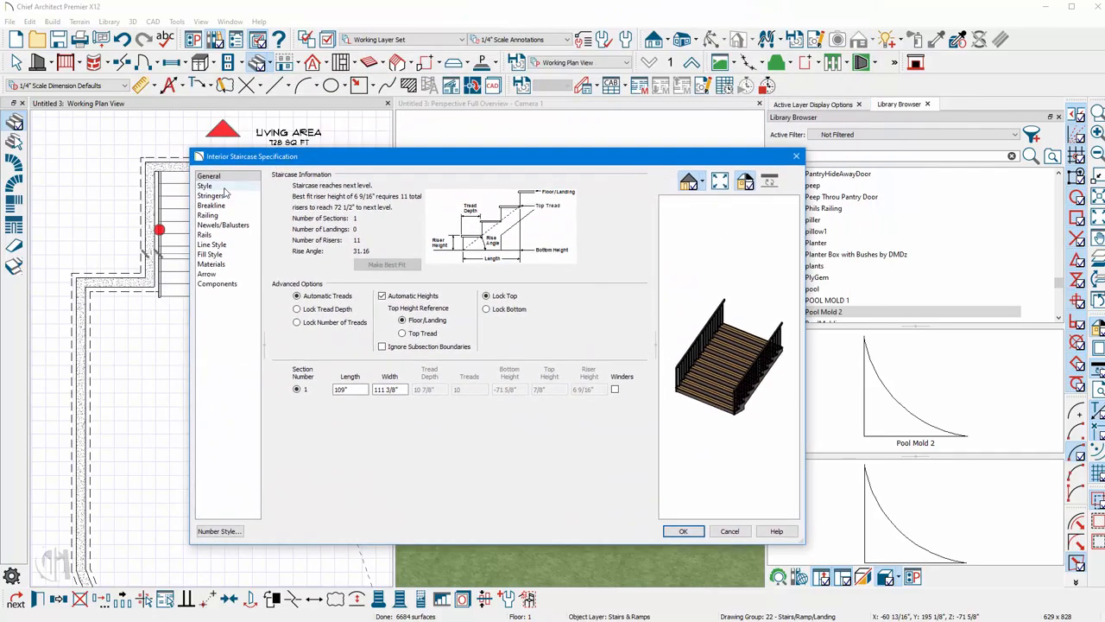
pyautogui.click(205, 186)
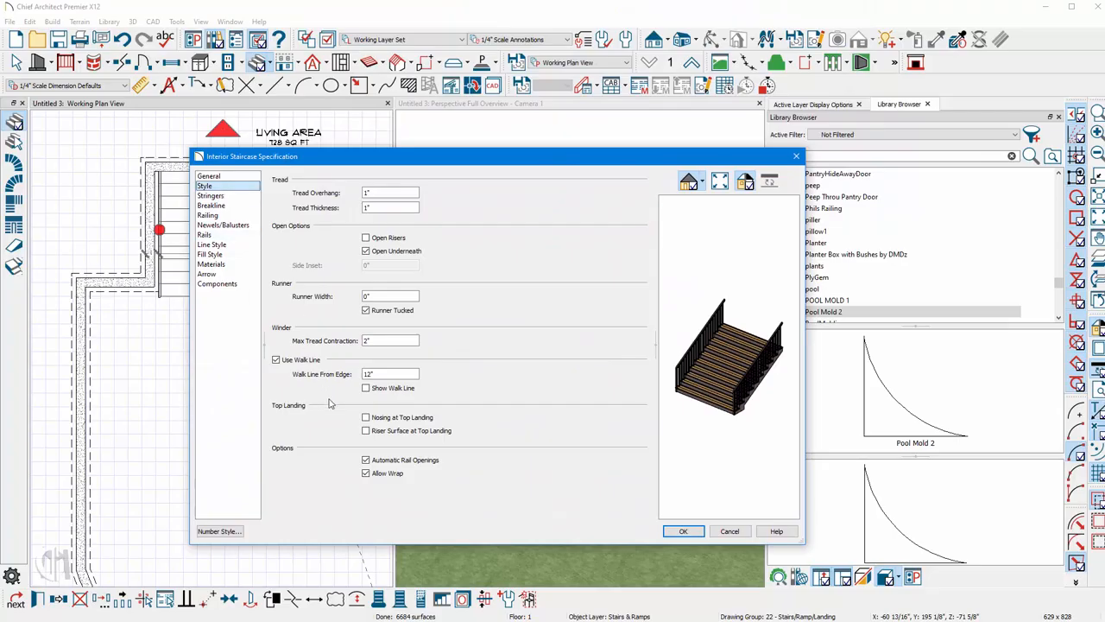
pyautogui.moveTo(374, 194); pyautogui.dragTo(338, 191)
pyautogui.write('0')
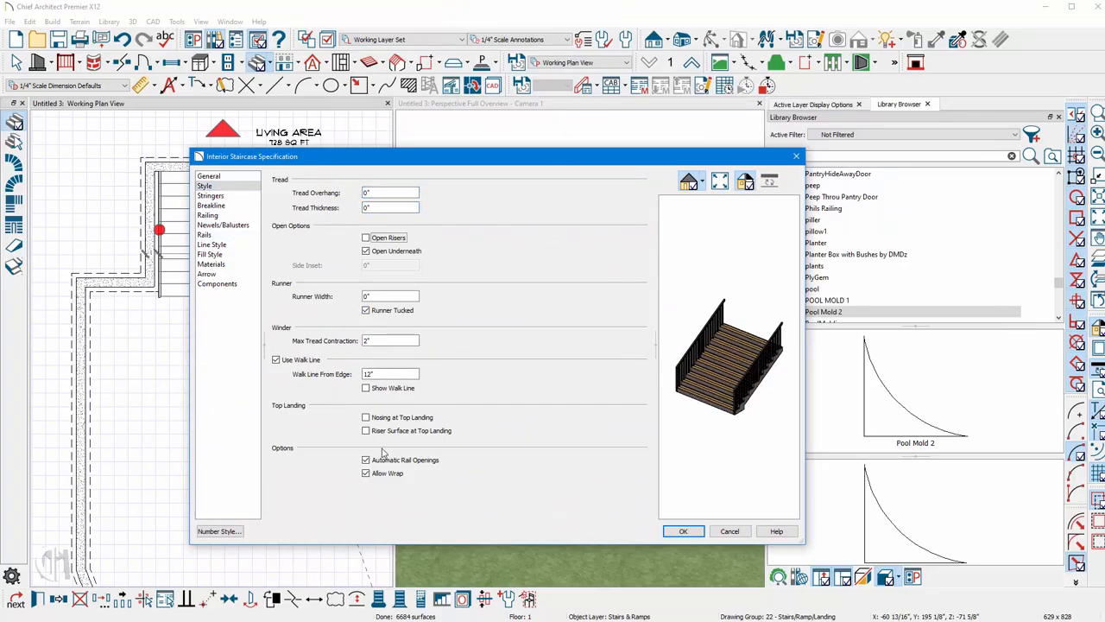
# Turn off the staircase railings on both left and right sides and apply the changes.
pyautogui.click(214, 196)
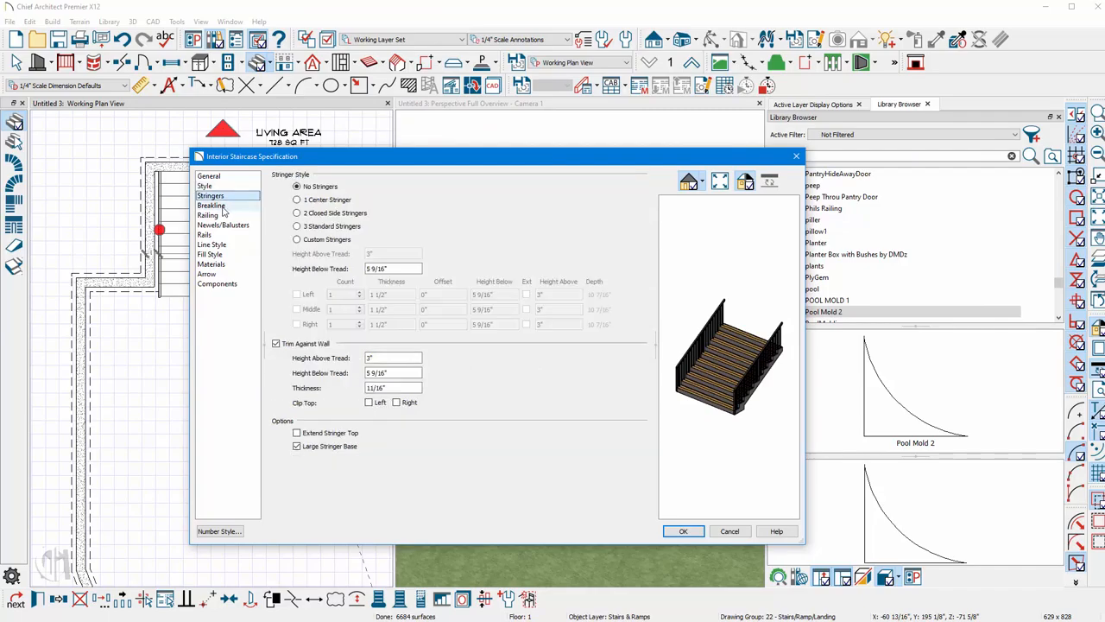
pyautogui.click(222, 207)
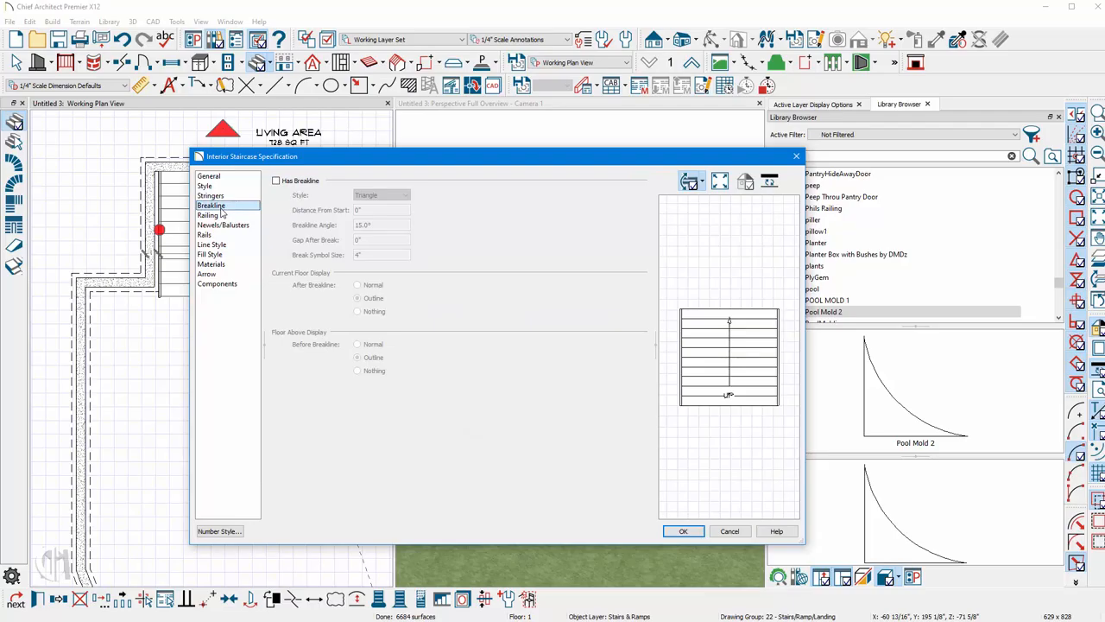
pyautogui.click(214, 216)
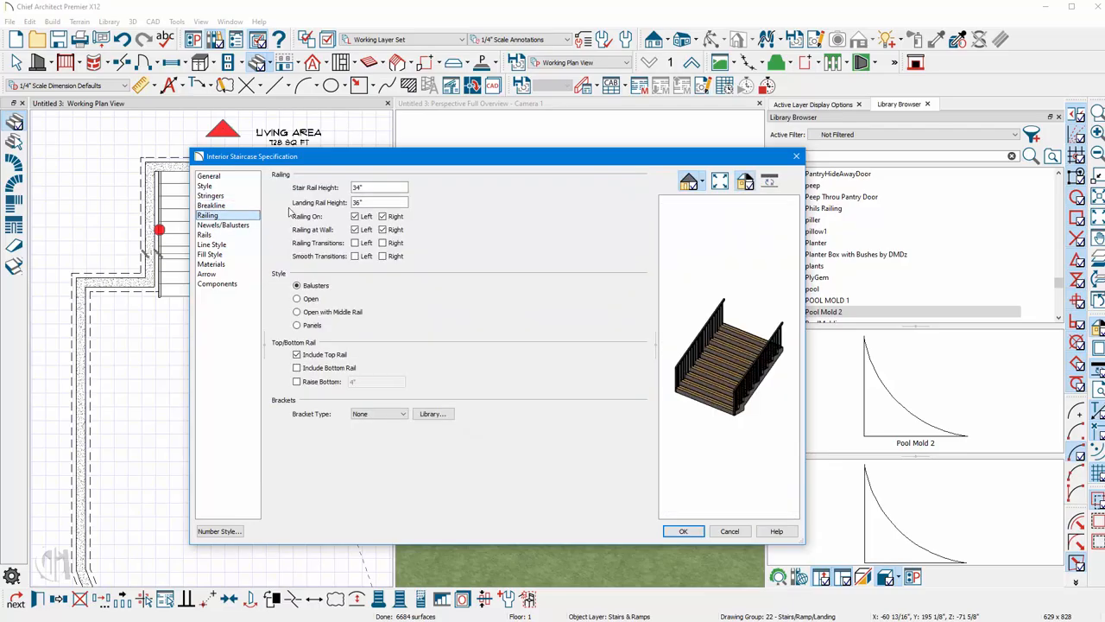
pyautogui.doubleClick(371, 187)
pyautogui.click(355, 217)
pyautogui.click(383, 217)
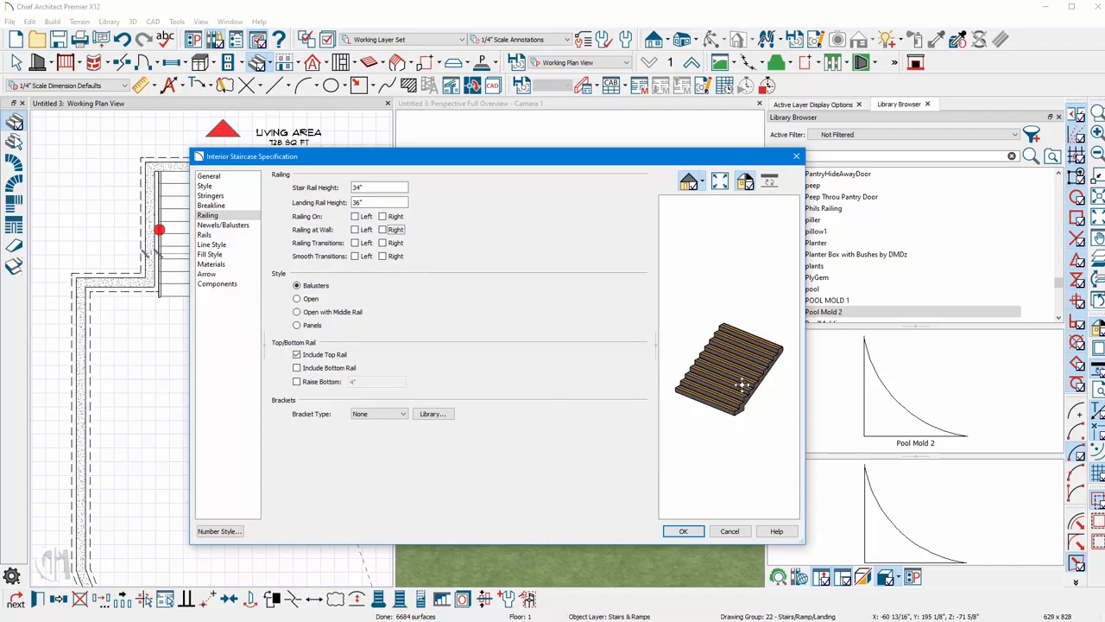
pyautogui.click(683, 531)
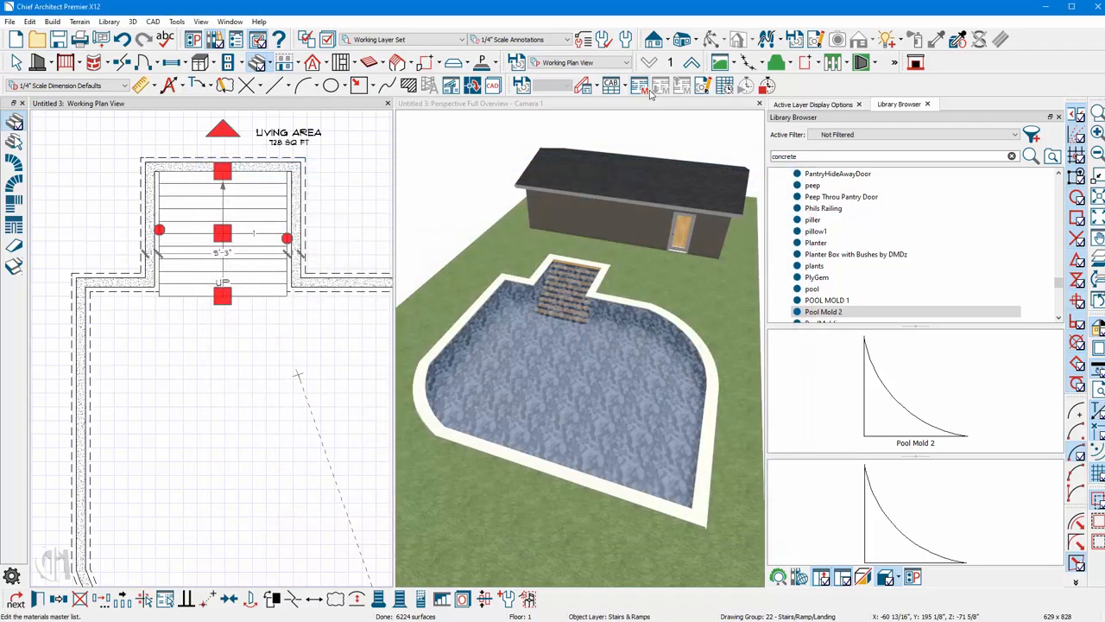
# Paint the pool staircase with the pool's Blue Mosaic Tile material in the 3D camera view.
pyautogui.click(665, 116)
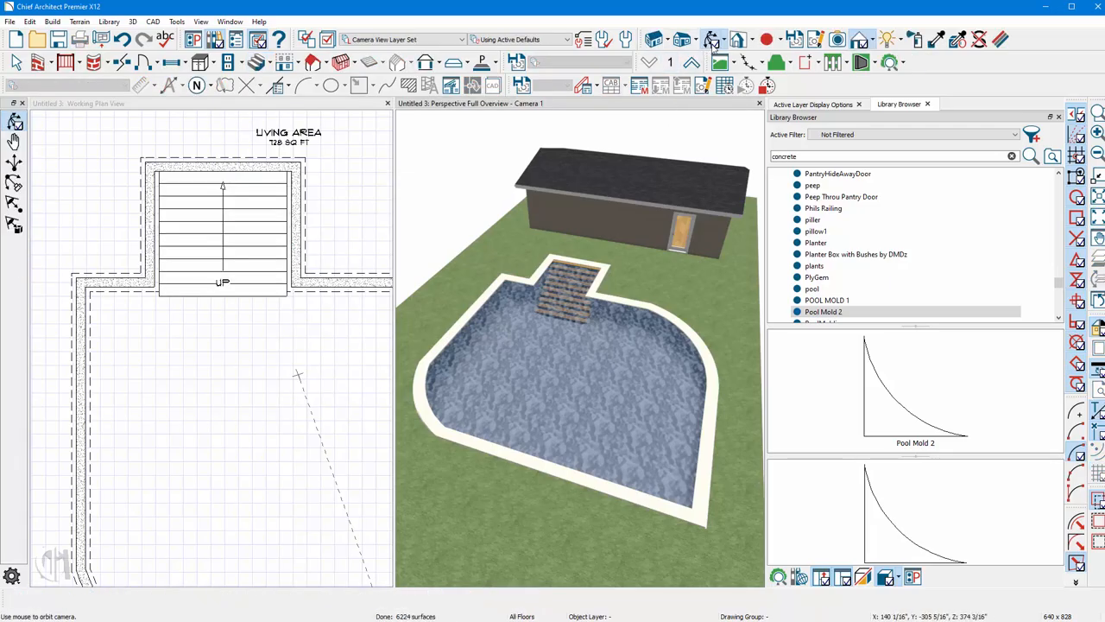
pyautogui.scroll(5, 577, 329)
pyautogui.scroll(8, 563, 332)
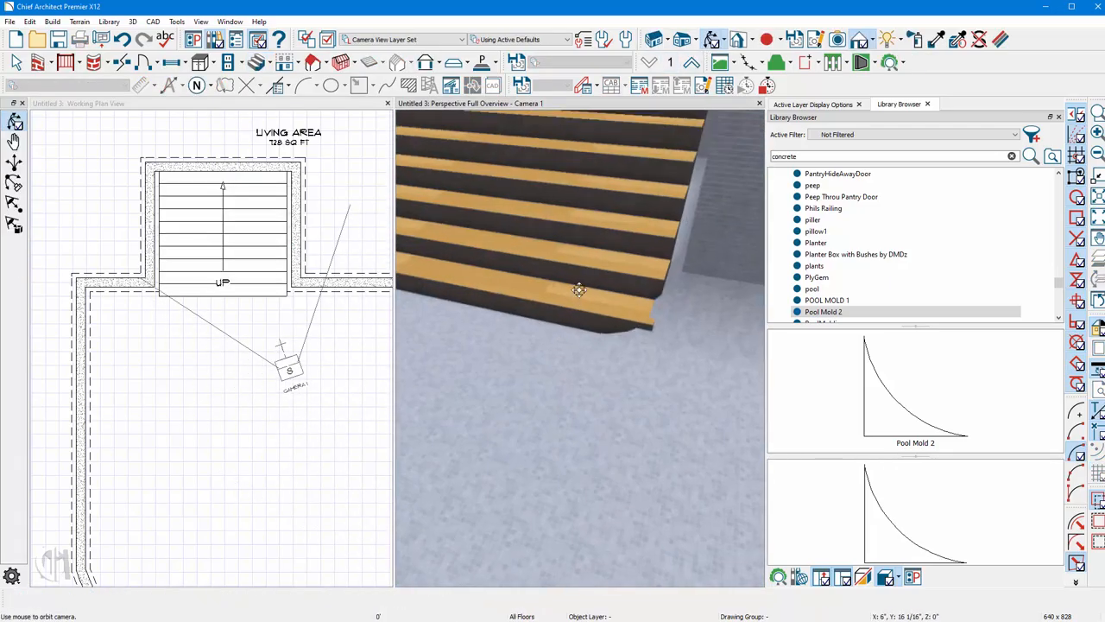
pyautogui.click(937, 39)
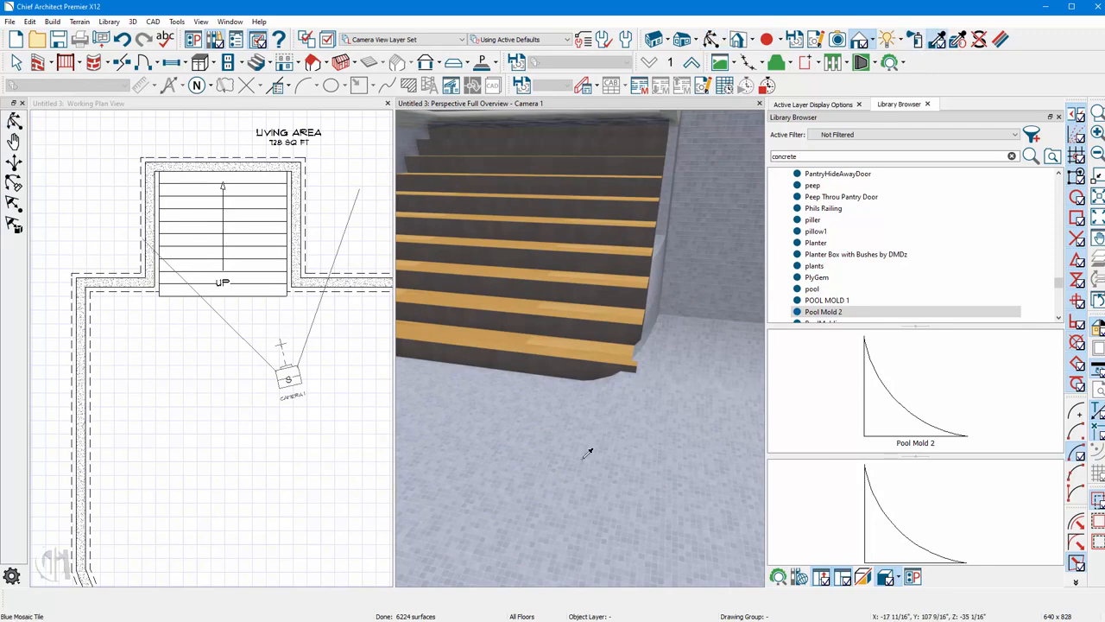
pyautogui.click(552, 374)
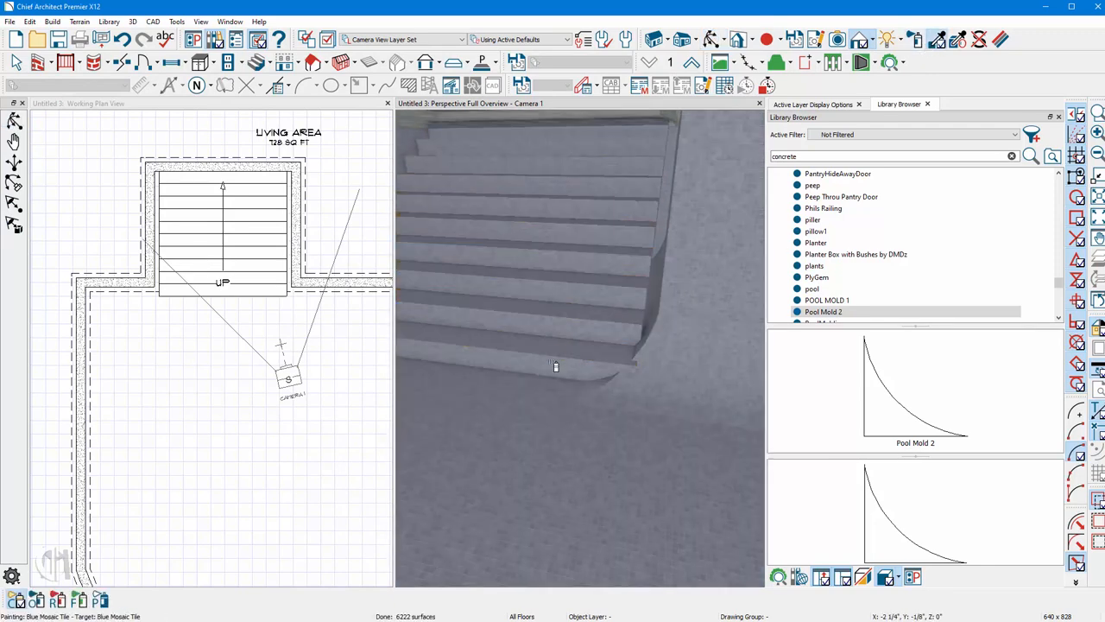
# Examine the retextured staircase up close from several angles in the 3D view.
pyautogui.press('space')
pyautogui.click(578, 291)
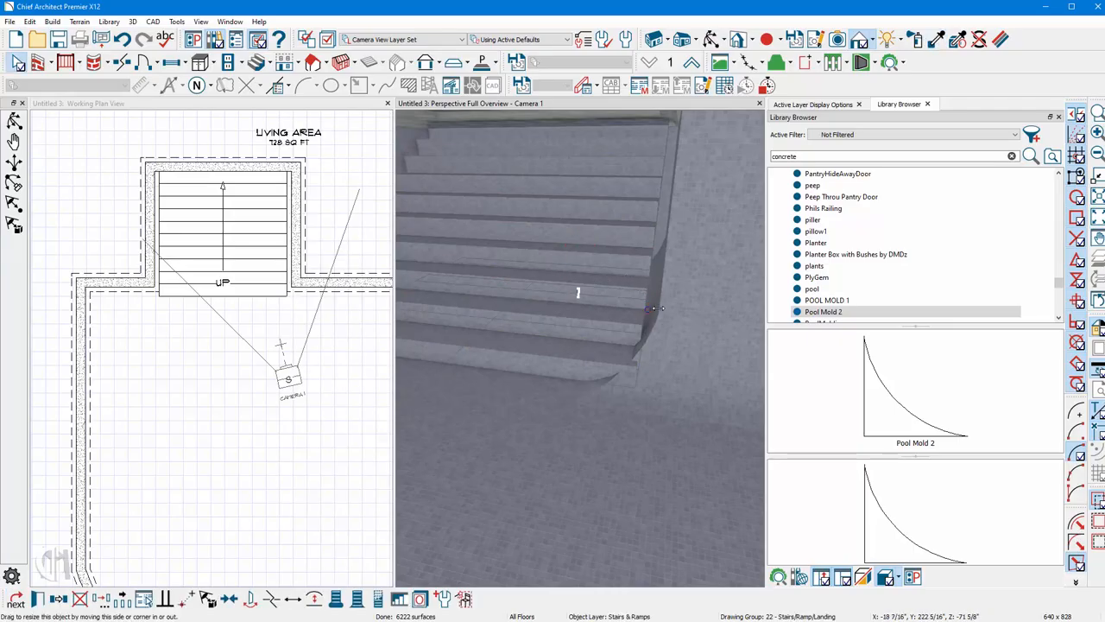
pyautogui.moveTo(672, 311); pyautogui.dragTo(673, 313)
pyautogui.scroll(-3, 754, 433)
pyautogui.scroll(3, 360, 316)
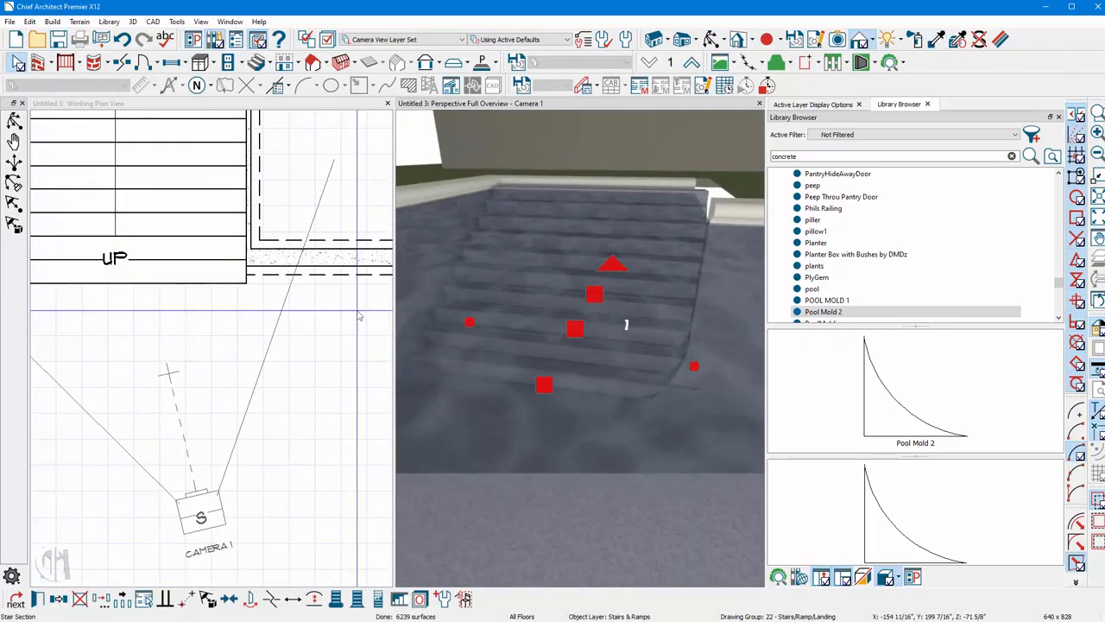
pyautogui.scroll(3, 513, 369)
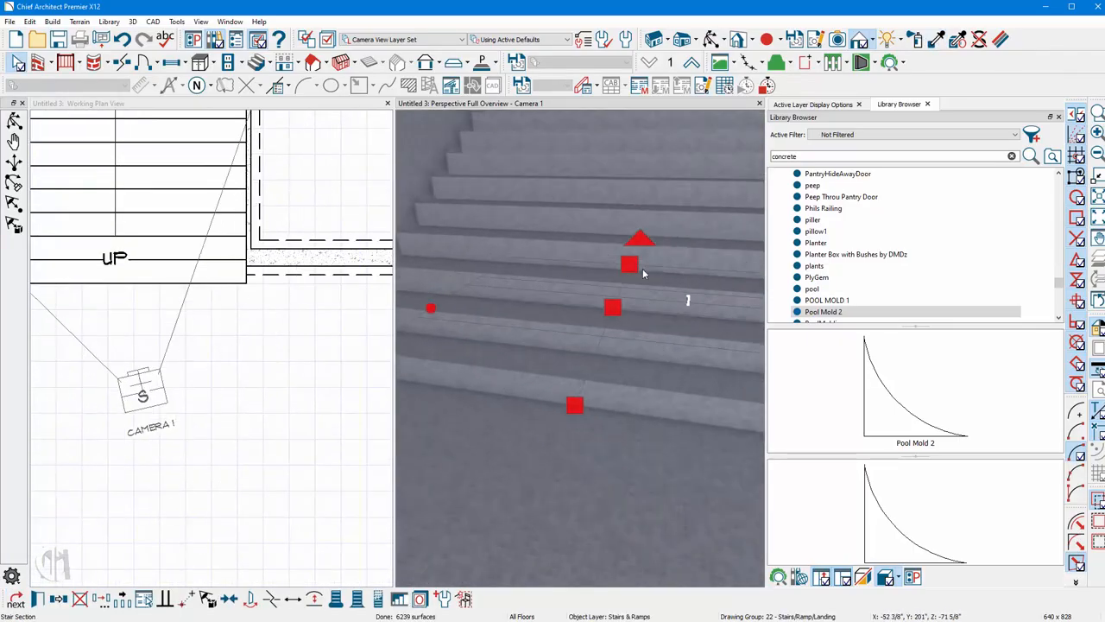
pyautogui.click(712, 39)
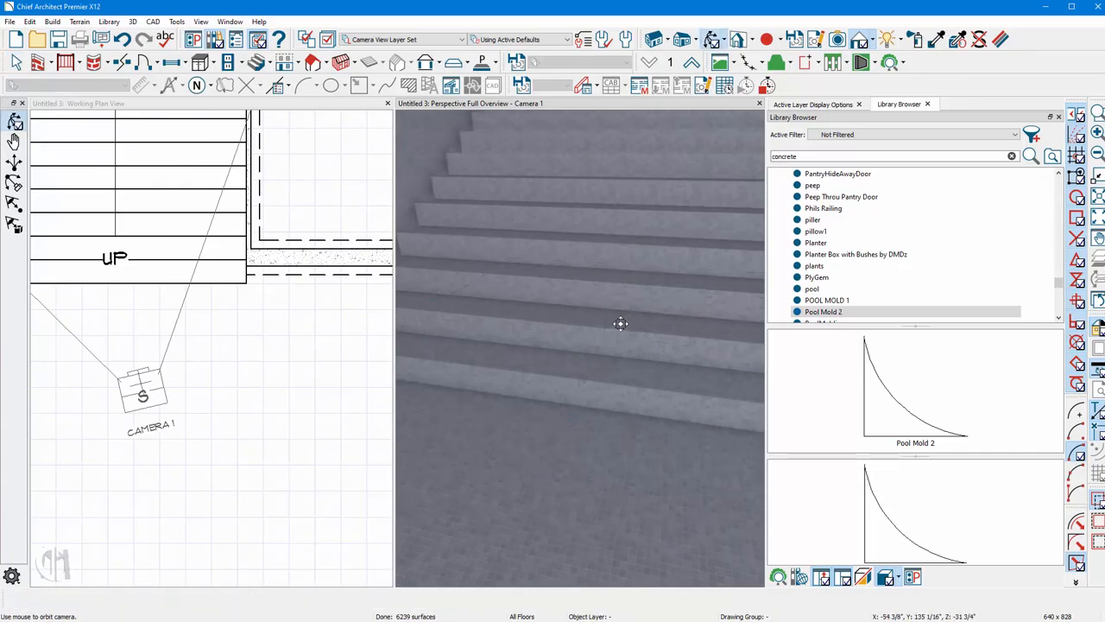
pyautogui.moveTo(622, 320); pyautogui.dragTo(657, 374)
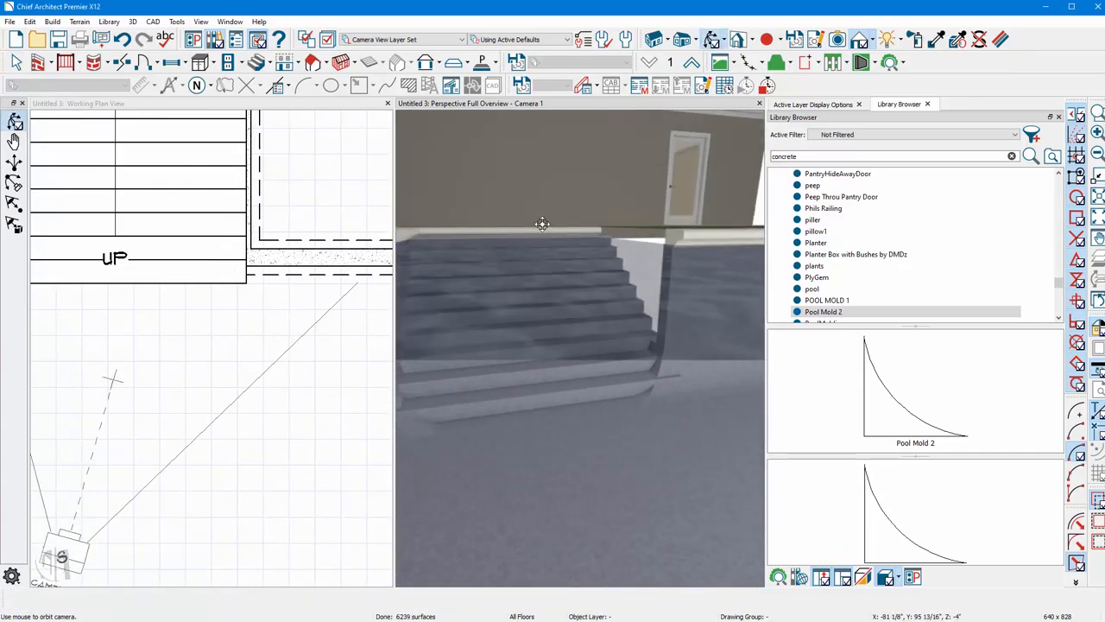
pyautogui.scroll(-3, 259, 414)
pyautogui.scroll(5, 342, 370)
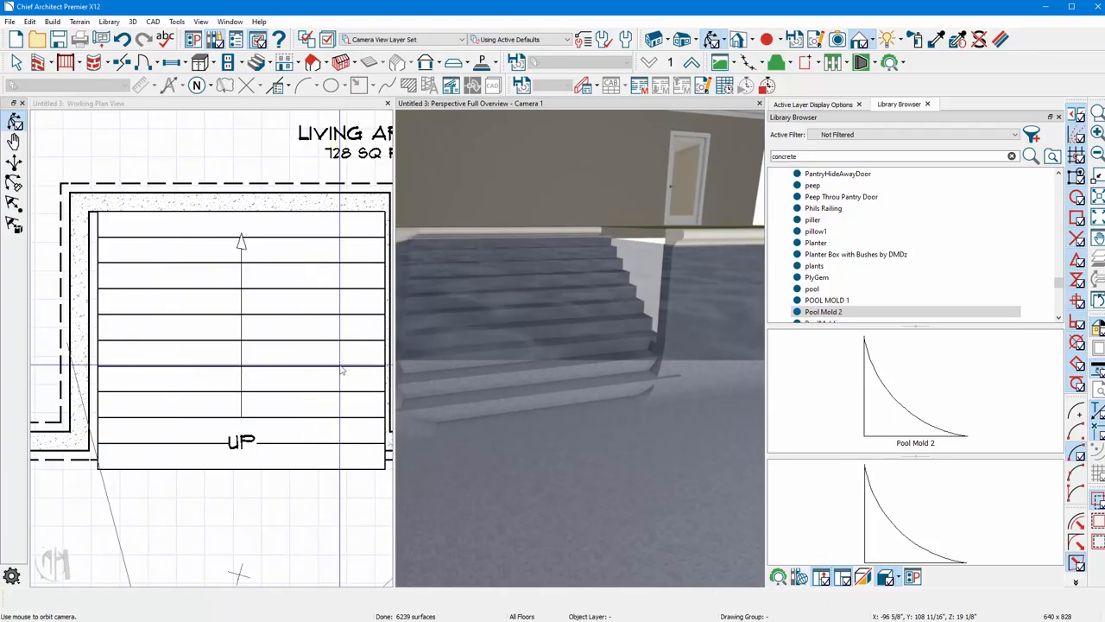
pyautogui.scroll(3, 342, 370)
# Resize the staircase's sides in plan so it fits against the alcove walls.
pyautogui.click(342, 370)
pyautogui.scroll(-5, 247, 388)
pyautogui.scroll(2, 247, 383)
pyautogui.press('space')
pyautogui.click(247, 381)
pyautogui.moveTo(337, 323); pyautogui.dragTo(322, 357)
pyautogui.scroll(-3, 345, 377)
pyautogui.scroll(4, 163, 373)
pyautogui.moveTo(147, 413); pyautogui.dragTo(128, 413)
# Change the staircase's stringer style to 1 Center Stringer and apply the change.
pyautogui.scroll(-2, 542, 343)
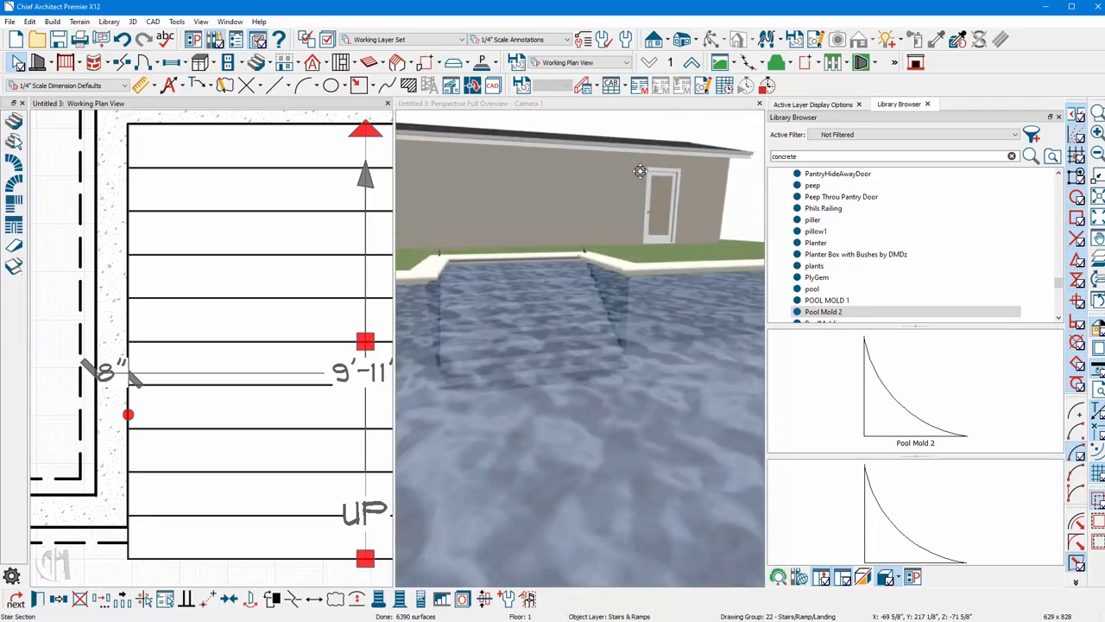
pyautogui.moveTo(639, 171); pyautogui.dragTo(517, 346)
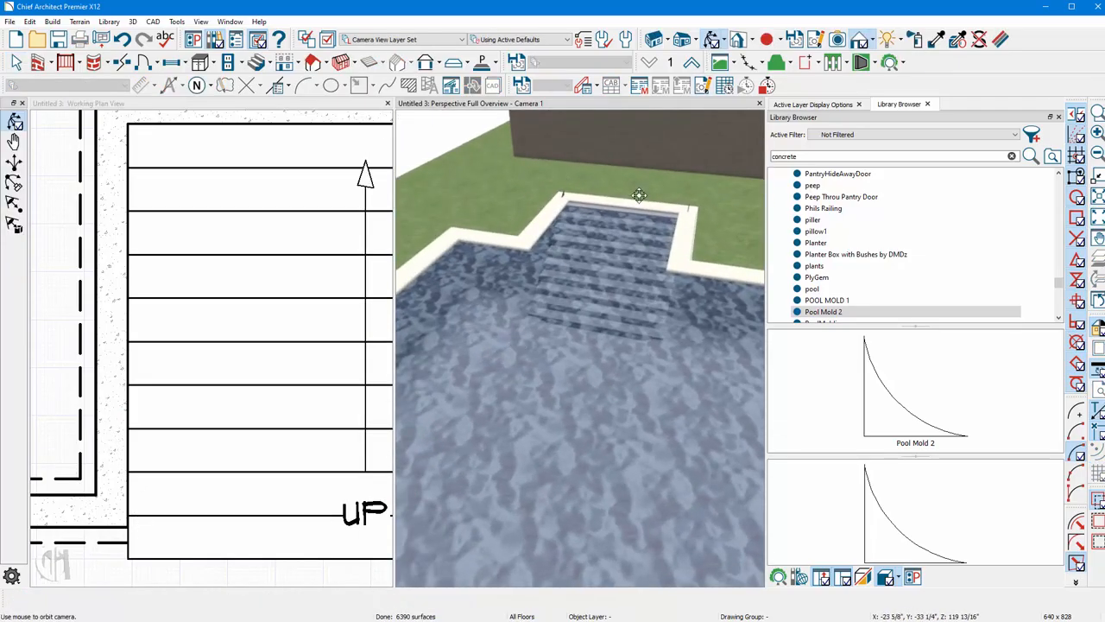
pyautogui.moveTo(636, 193); pyautogui.dragTo(579, 250)
pyautogui.press('Escape')
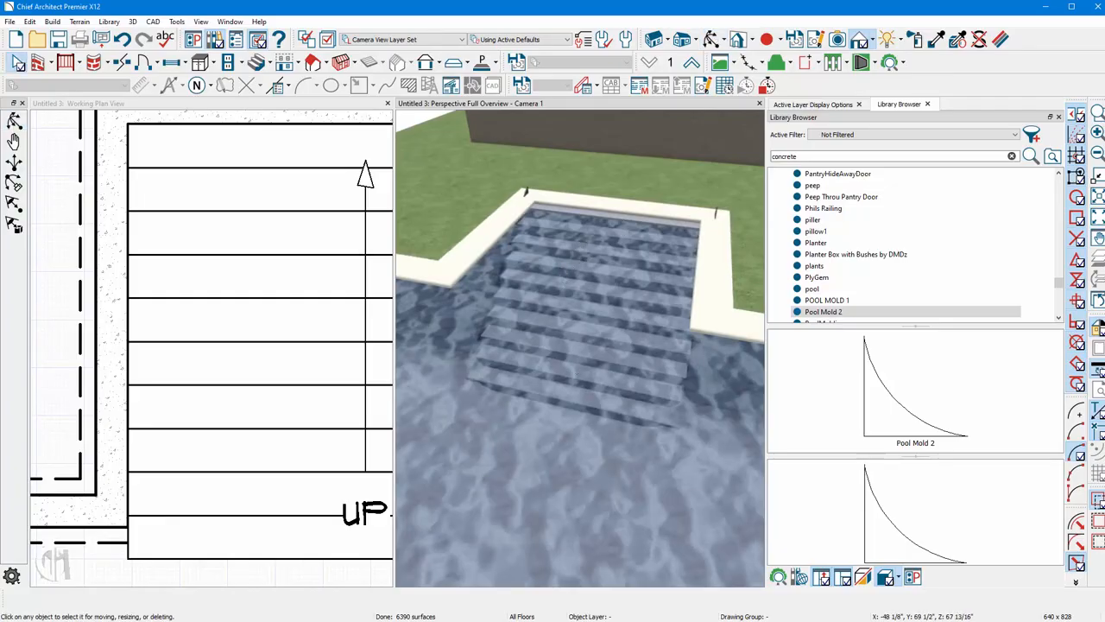
pyautogui.doubleClick(197, 375)
pyautogui.click(212, 196)
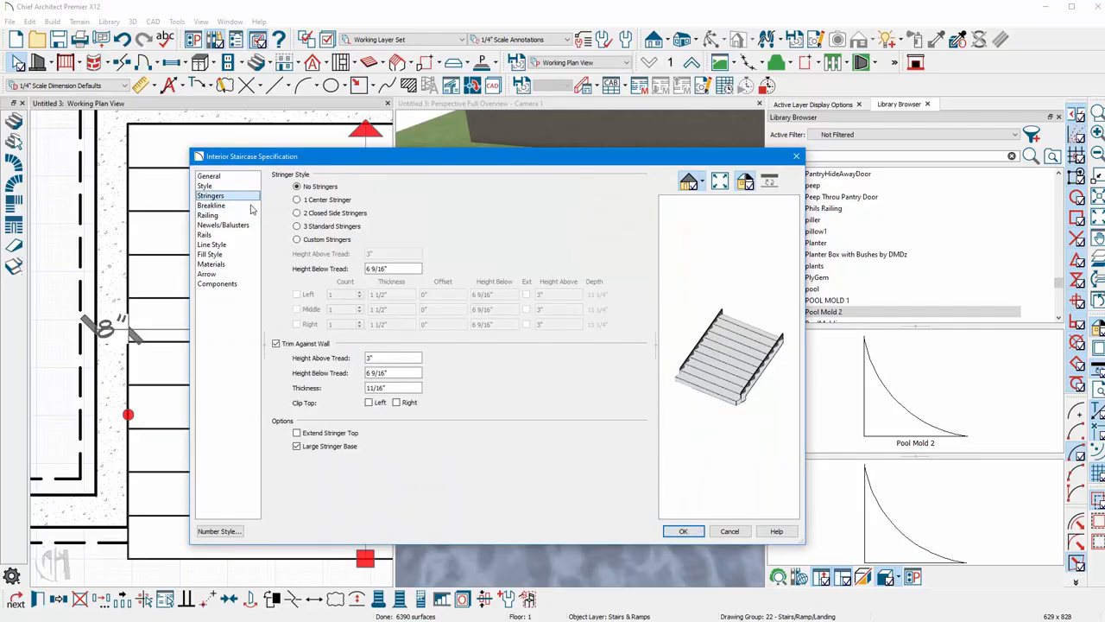
pyautogui.click(297, 200)
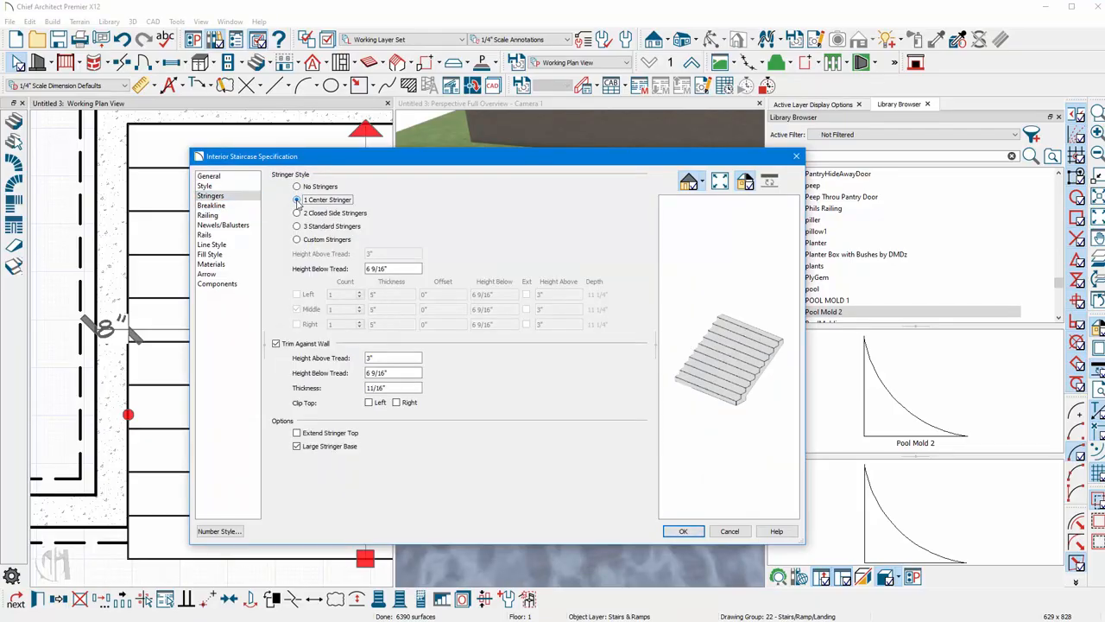
pyautogui.click(676, 531)
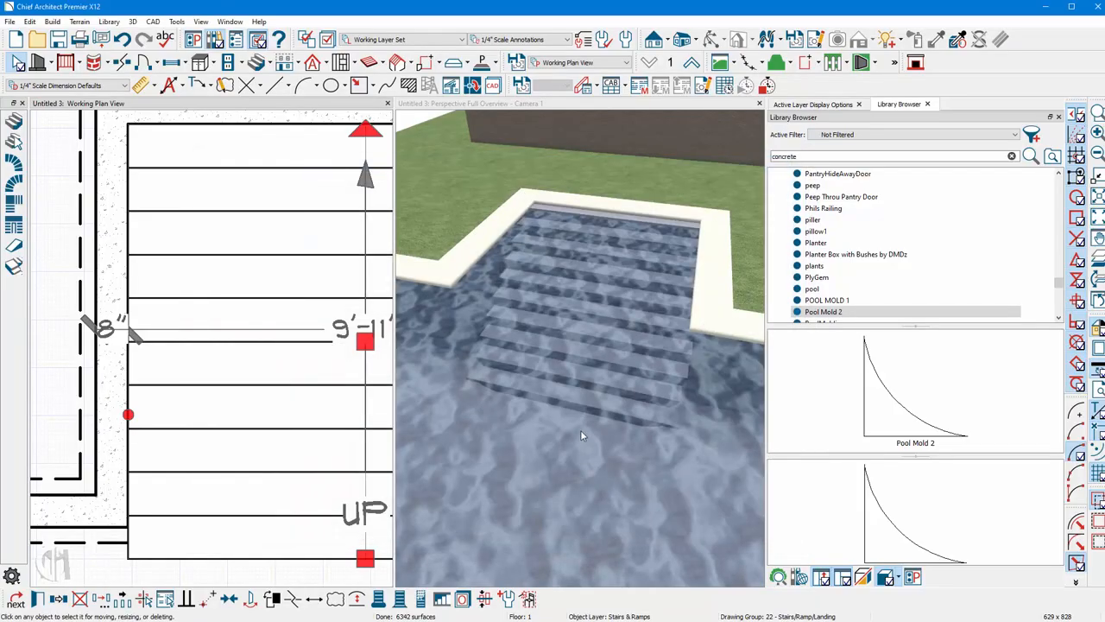
# Create a room polyline around the pool and stretch its top edge up to the house wall.
pyautogui.scroll(-7, 607, 368)
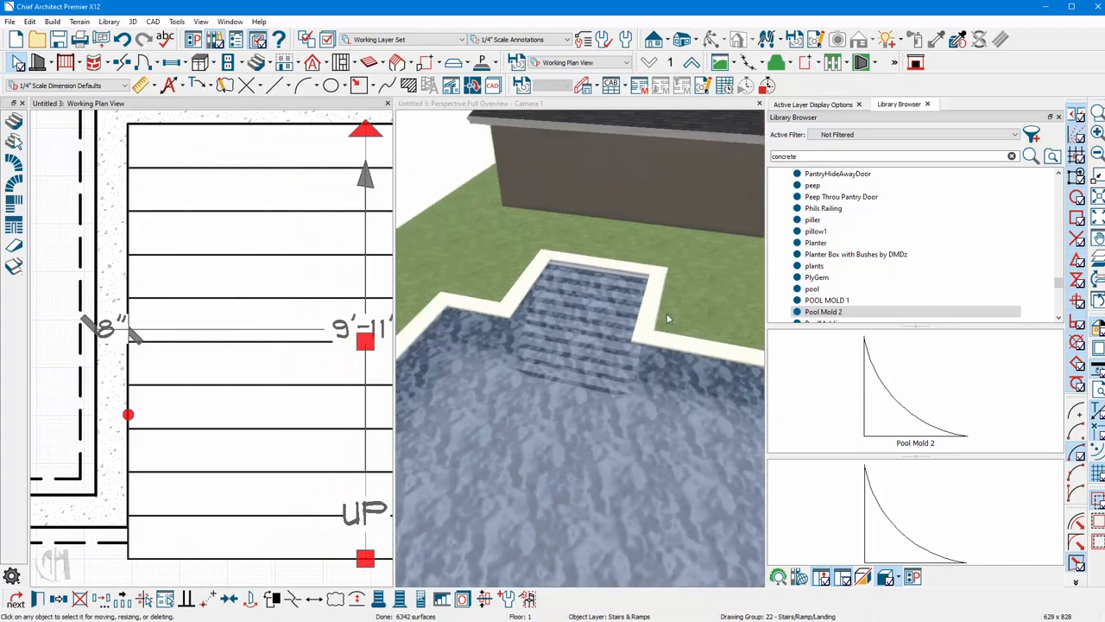
pyautogui.scroll(2, 564, 341)
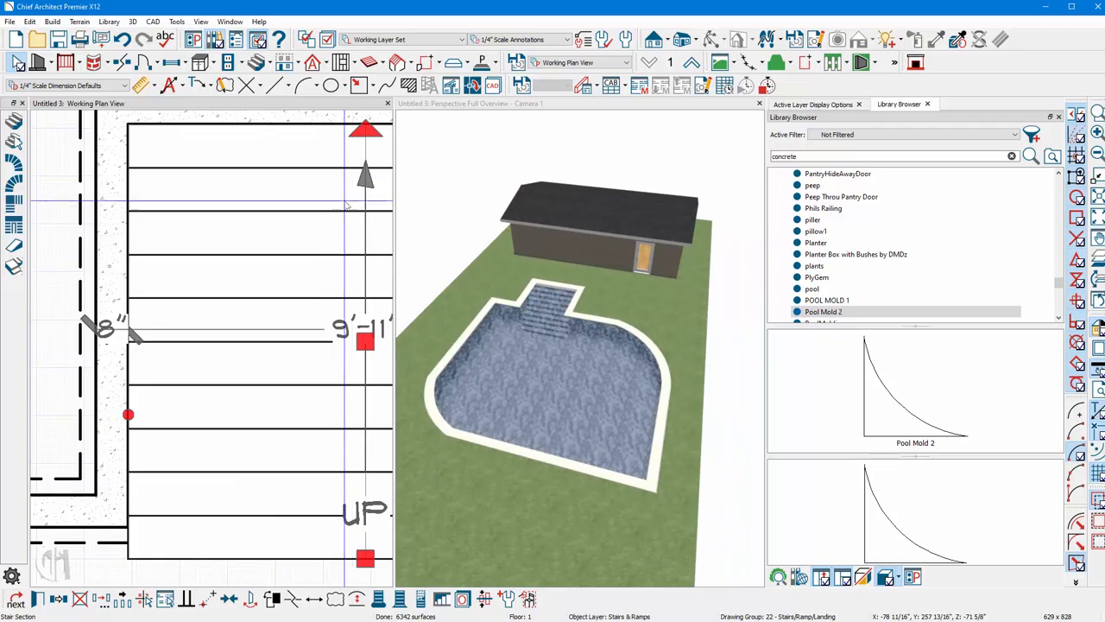
pyautogui.scroll(-6, 149, 264)
pyautogui.scroll(-1, 149, 264)
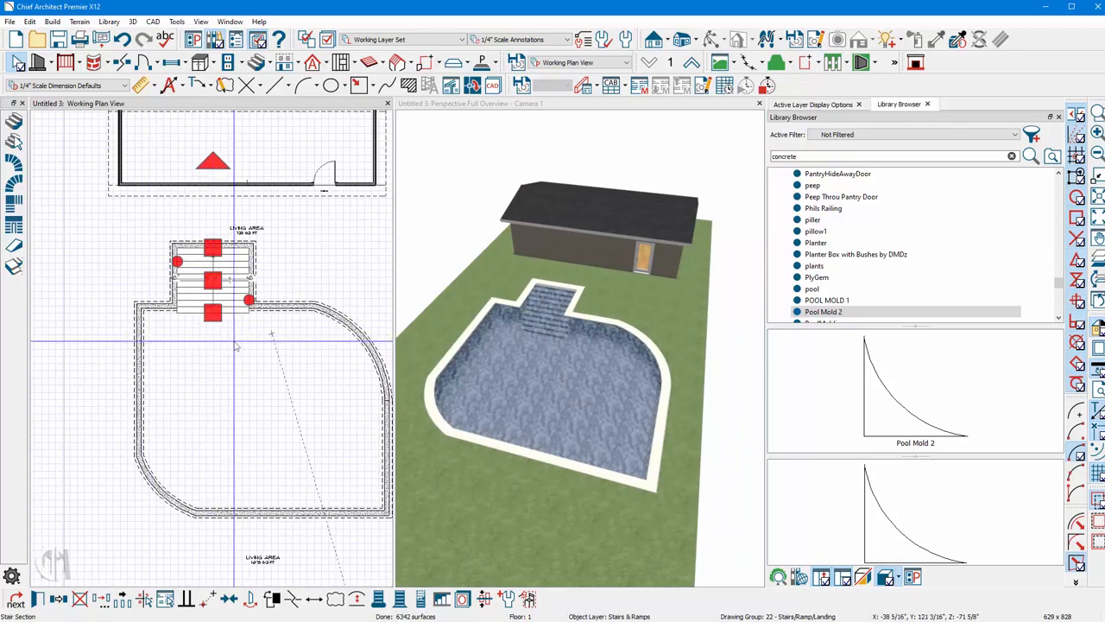
pyautogui.click(233, 350)
pyautogui.scroll(-2, 233, 350)
pyautogui.scroll(1, 215, 395)
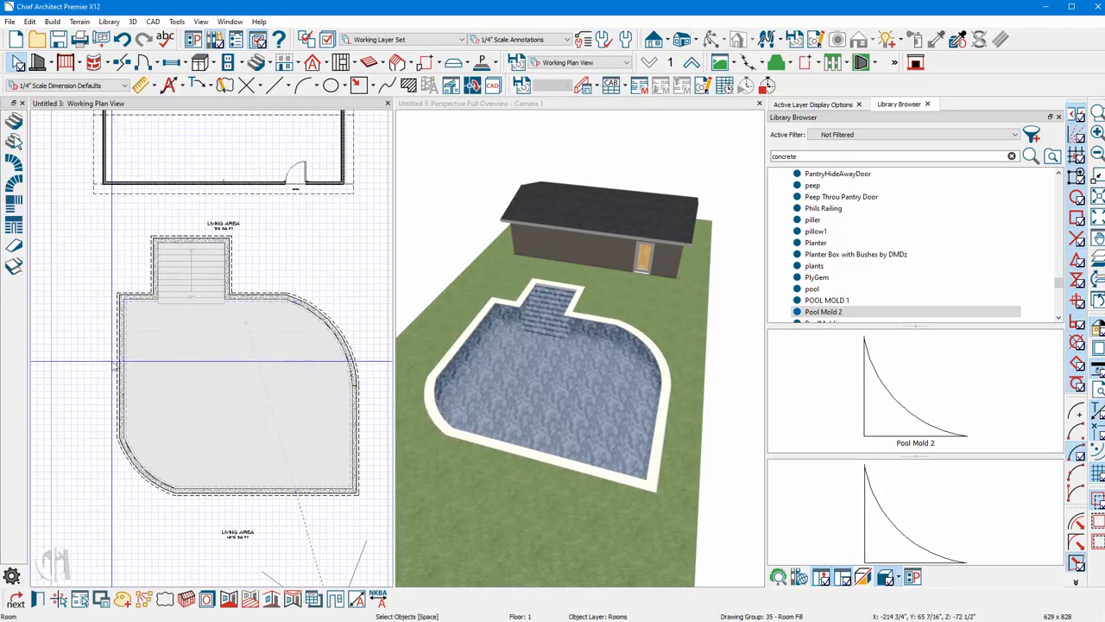
pyautogui.click(229, 600)
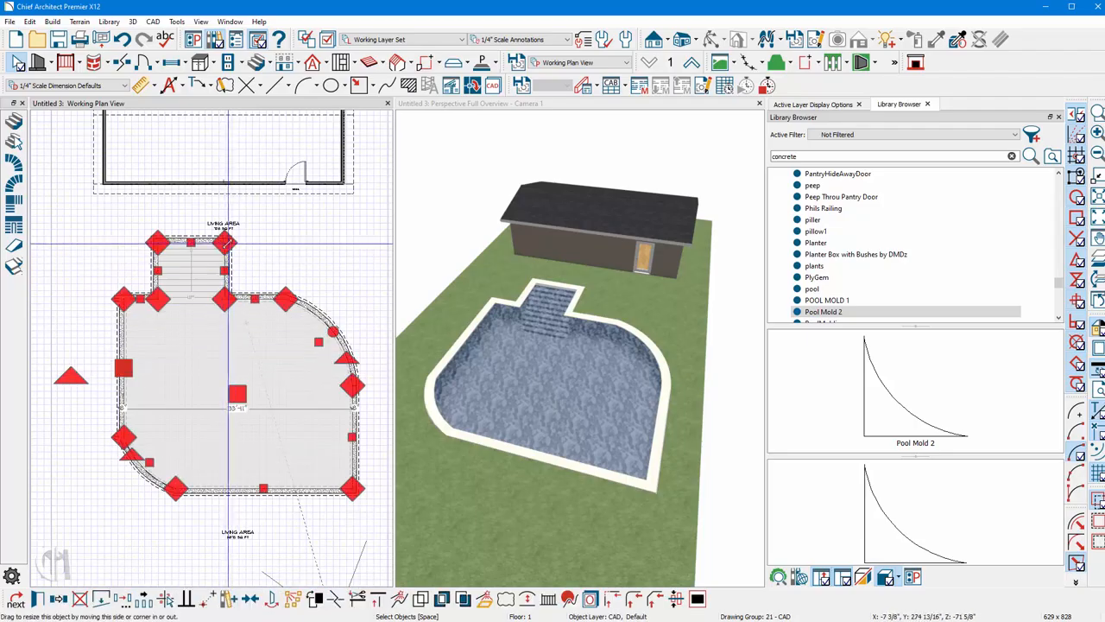
pyautogui.moveTo(227, 243); pyautogui.dragTo(226, 184)
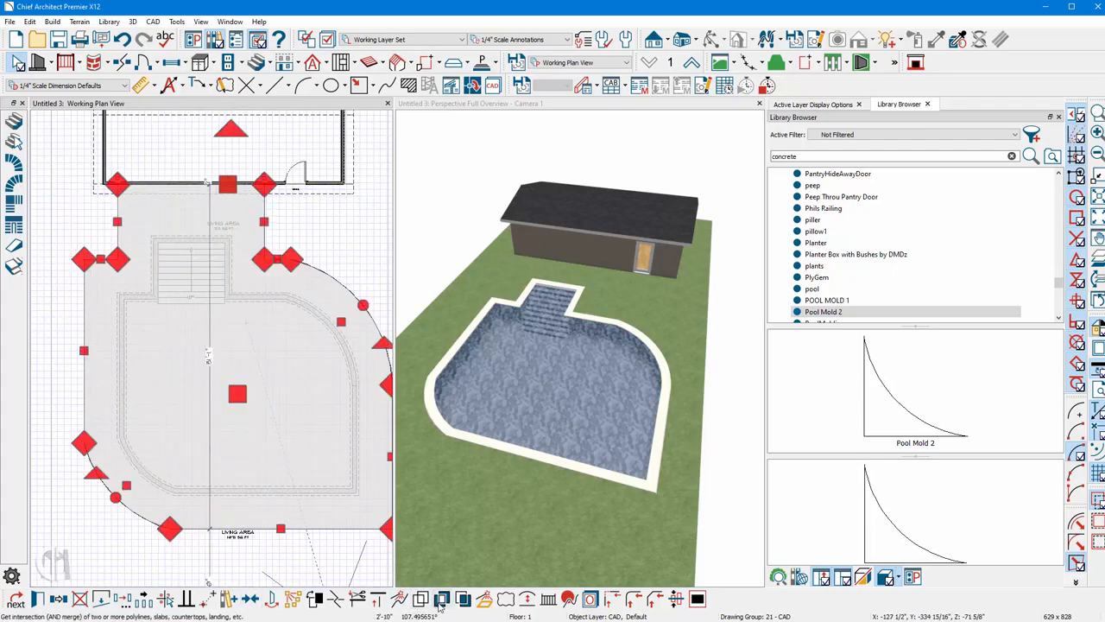
# Convert the polyline into a terrain feature with a height of 0" and a thickness of 4".
pyautogui.click(485, 599)
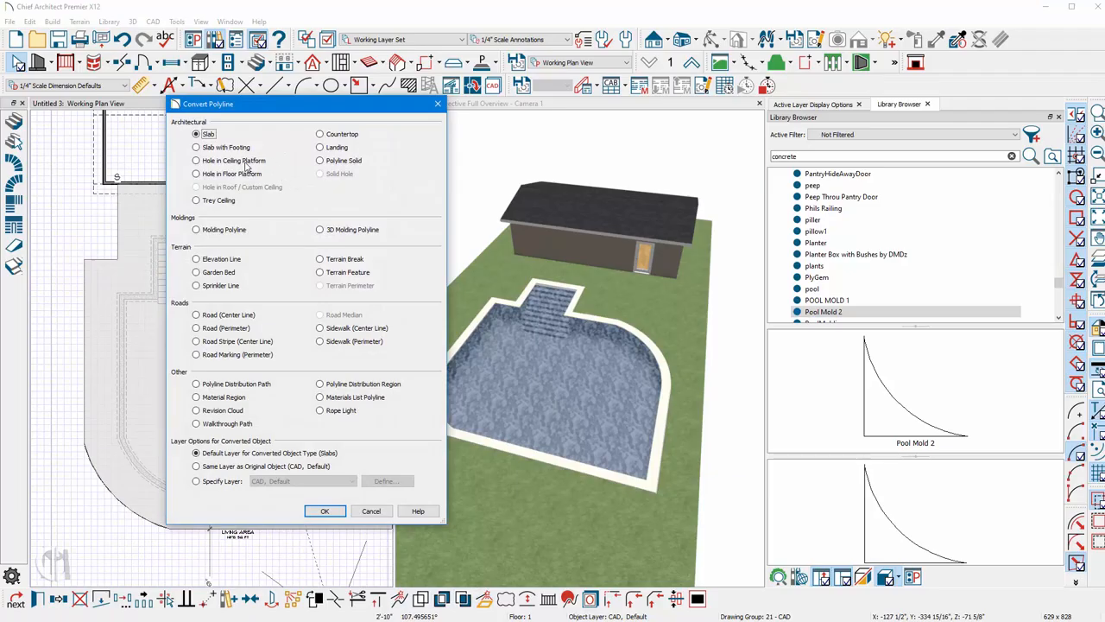
pyautogui.click(322, 273)
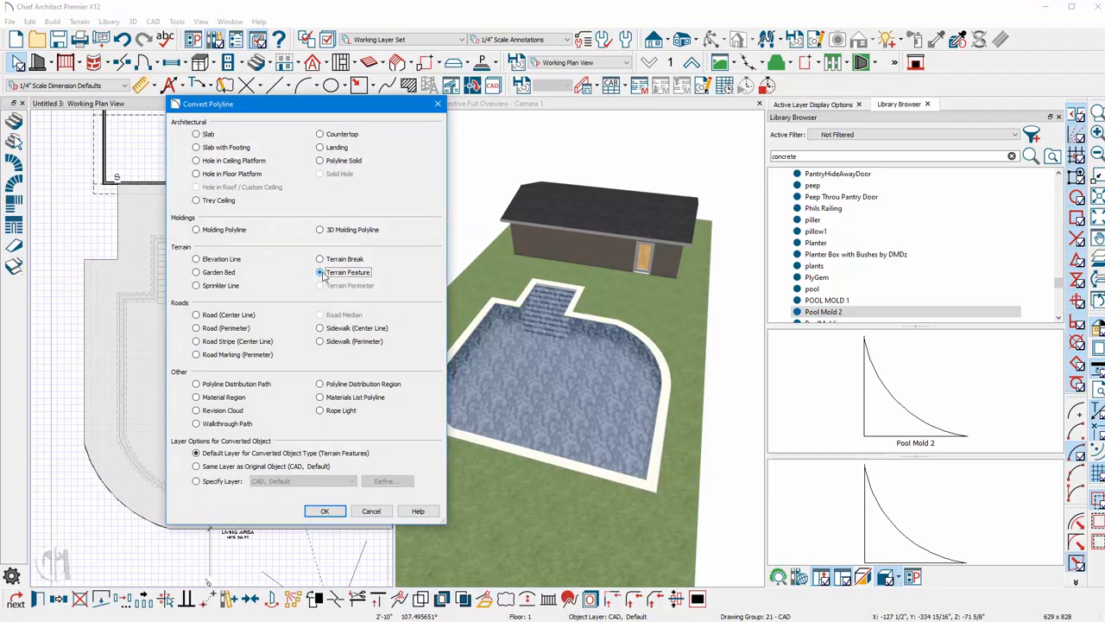
pyautogui.click(325, 511)
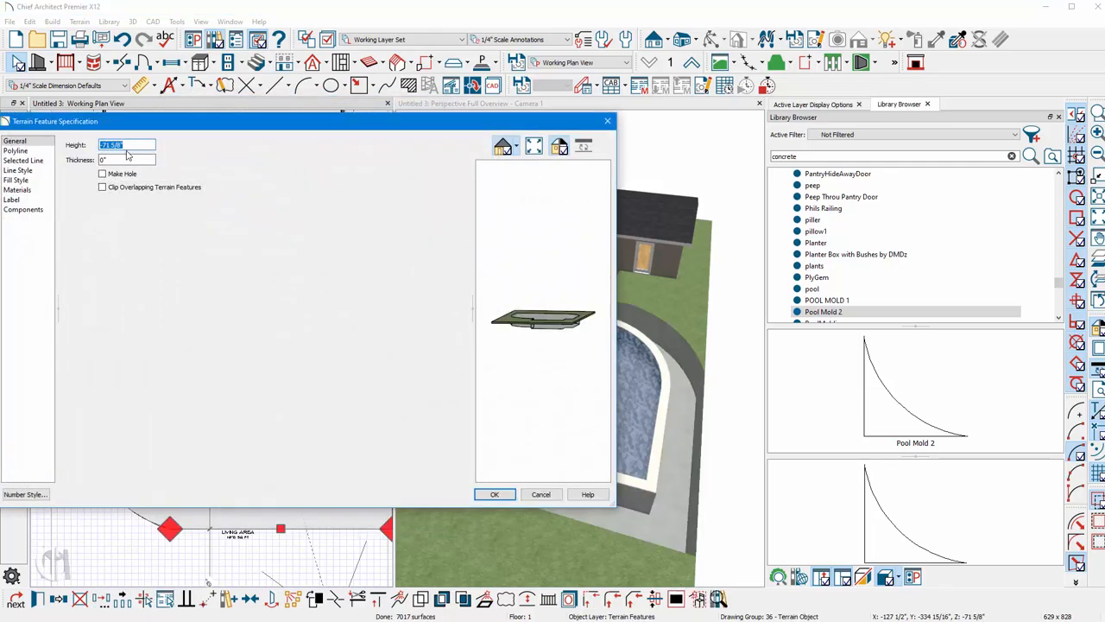
pyautogui.write('0')
pyautogui.press('Tab')
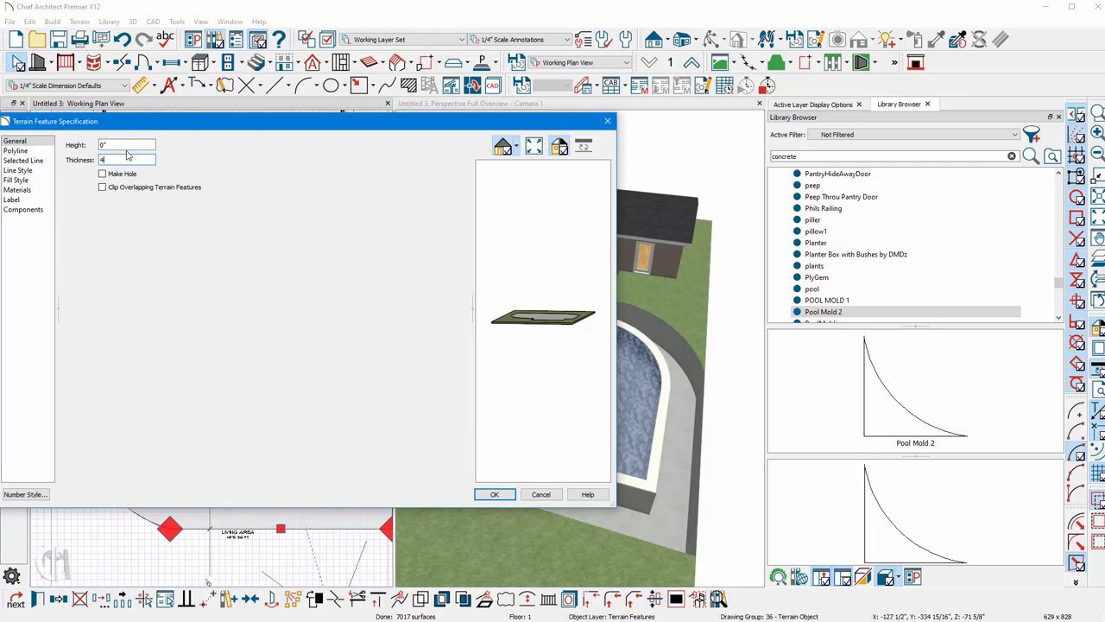
pyautogui.press('Return')
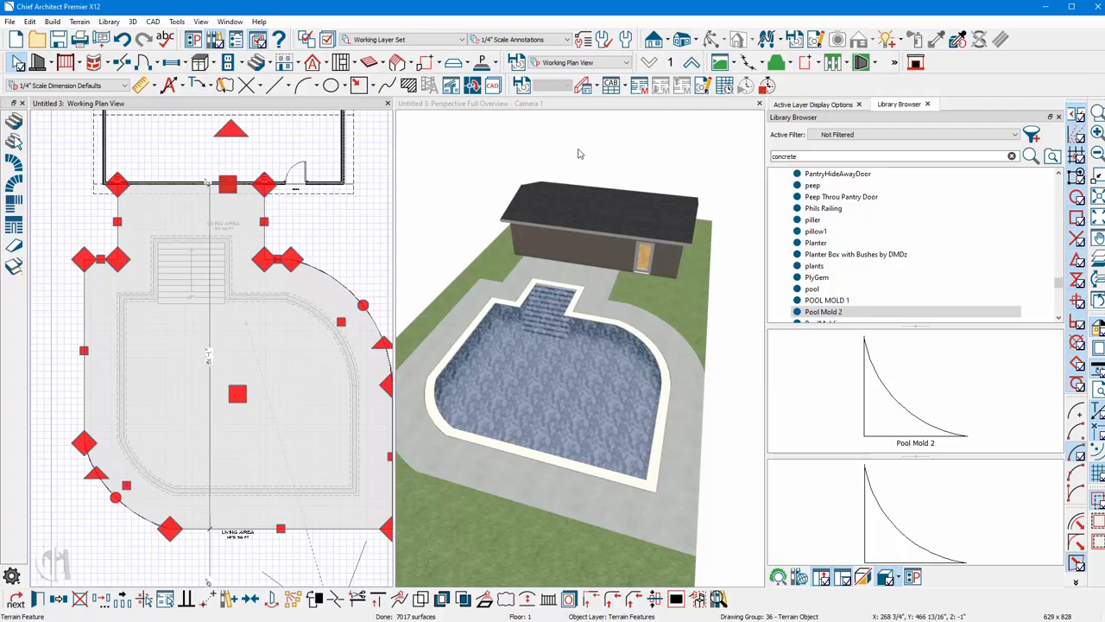
# Clear the library search and browse the user catalog to open the DMDz Textures 2017 folder.
pyautogui.click(818, 105)
pyautogui.click(899, 105)
pyautogui.click(1012, 156)
pyautogui.click(964, 155)
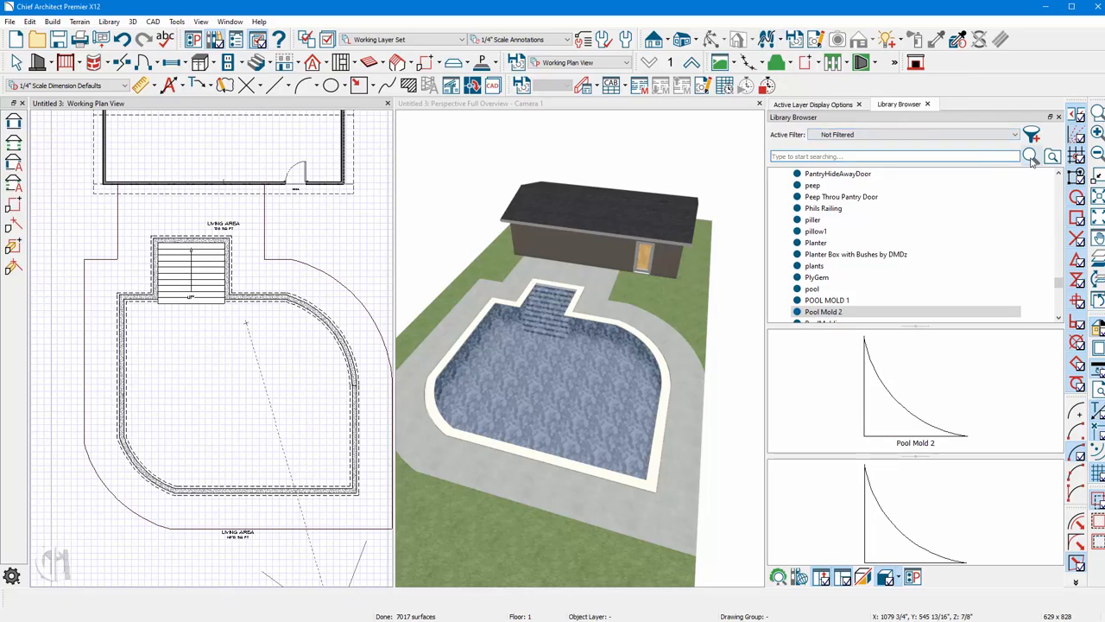
pyautogui.scroll(10, 1055, 201)
pyautogui.scroll(10, 1056, 202)
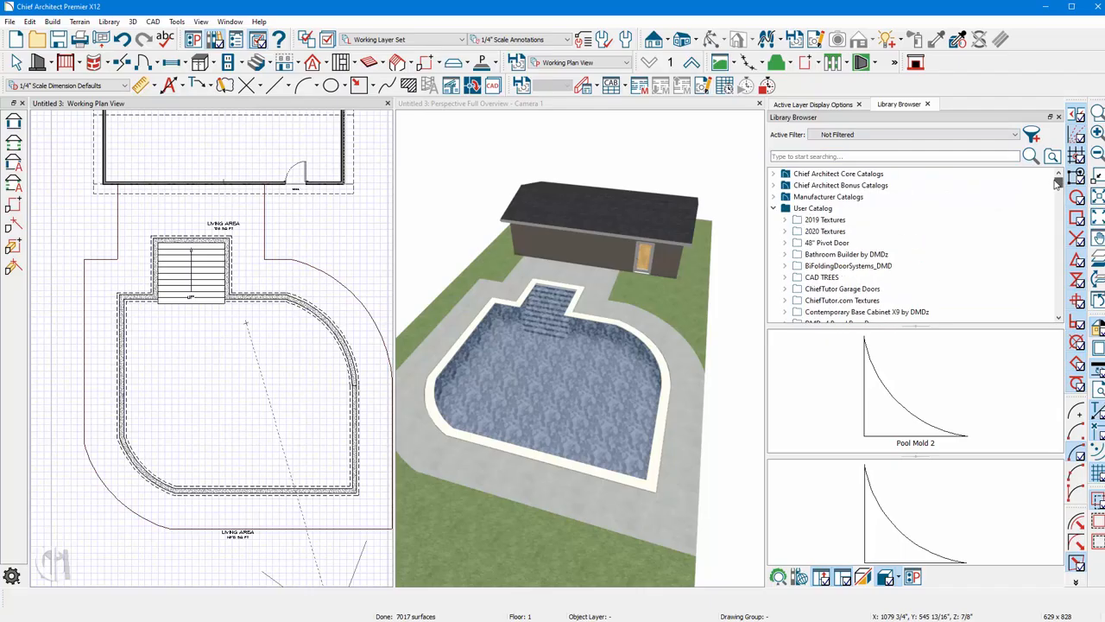
pyautogui.scroll(-2, 898, 268)
pyautogui.scroll(-2, 898, 268)
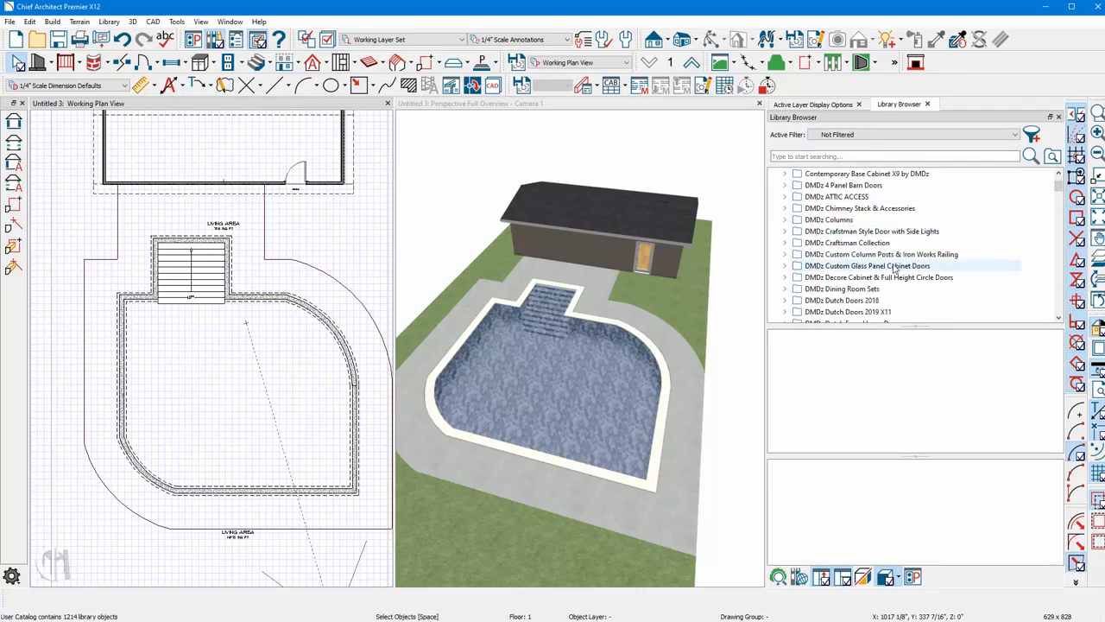
pyautogui.scroll(1, 951, 290)
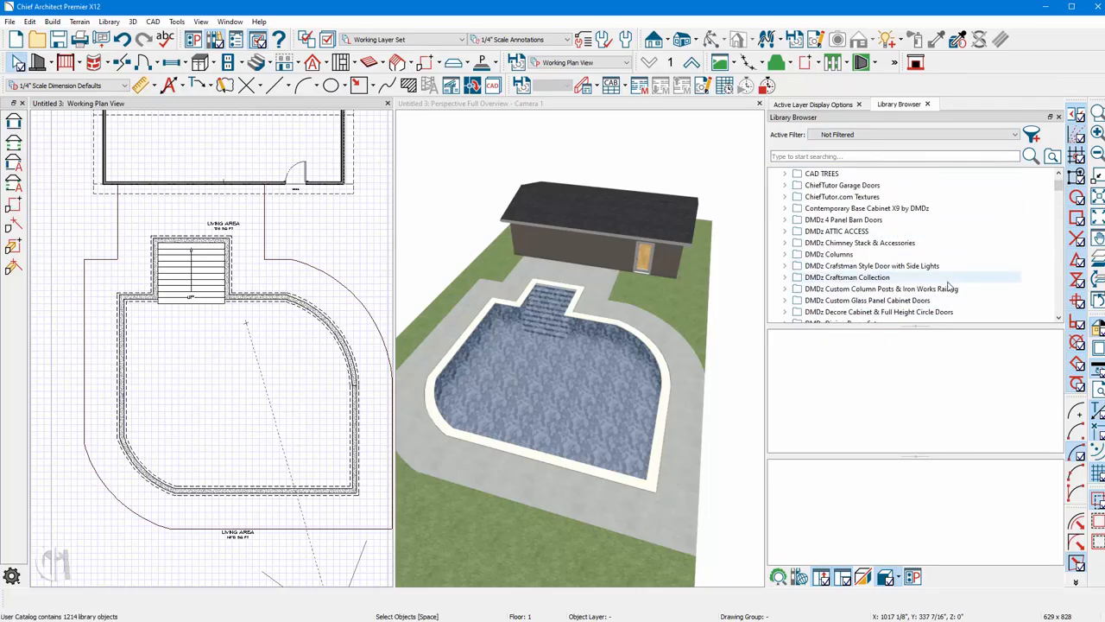
pyautogui.scroll(1, 949, 286)
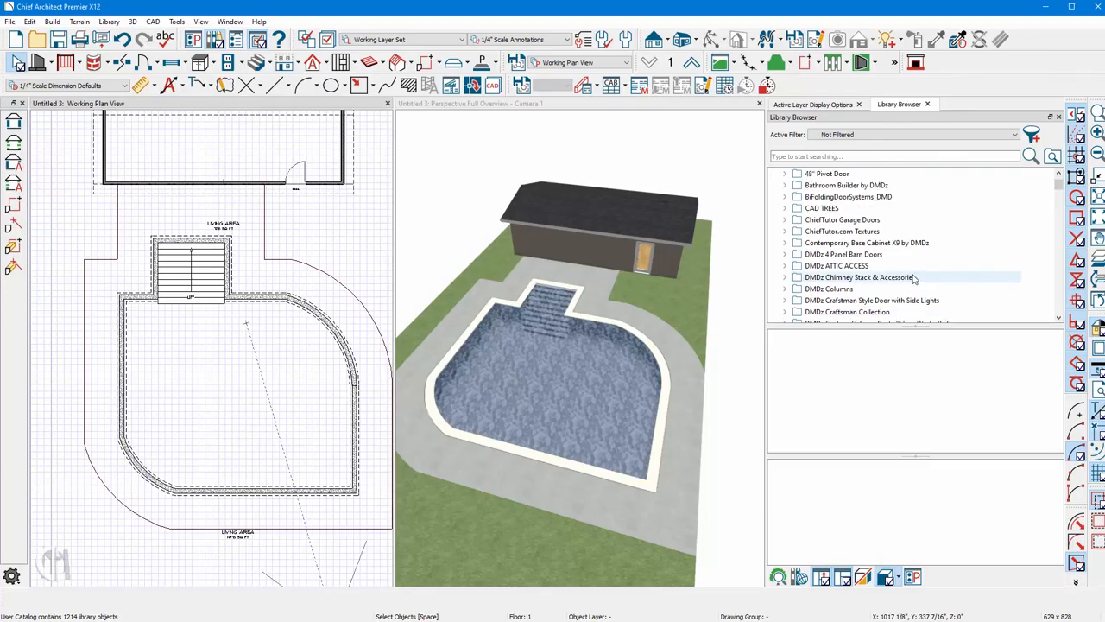
pyautogui.scroll(1, 908, 273)
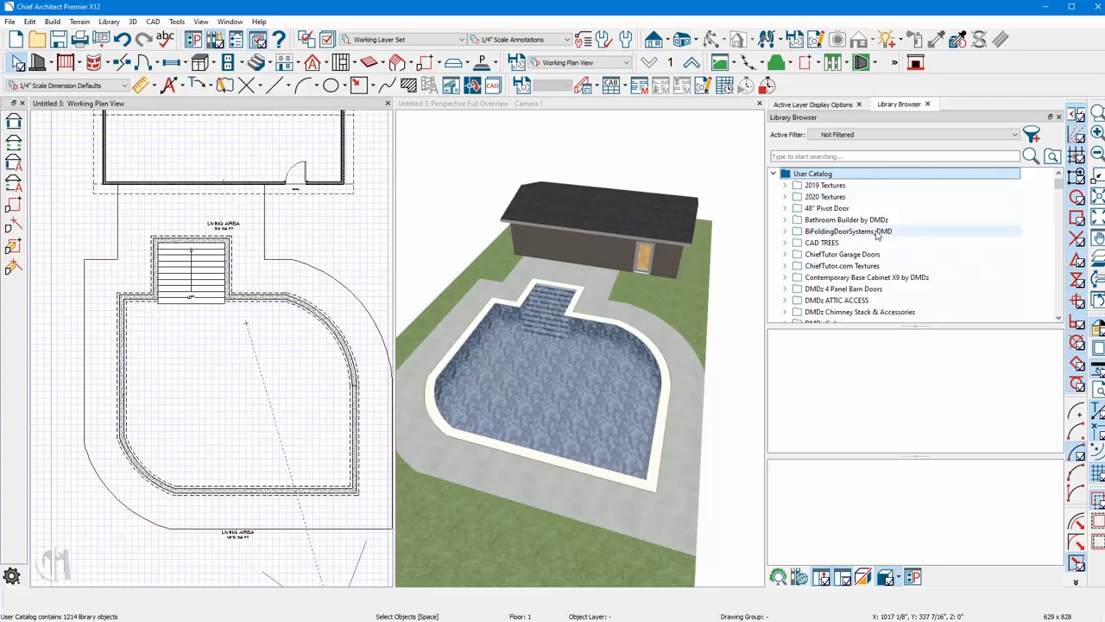
pyautogui.scroll(-3, 874, 220)
pyautogui.scroll(-1, 879, 235)
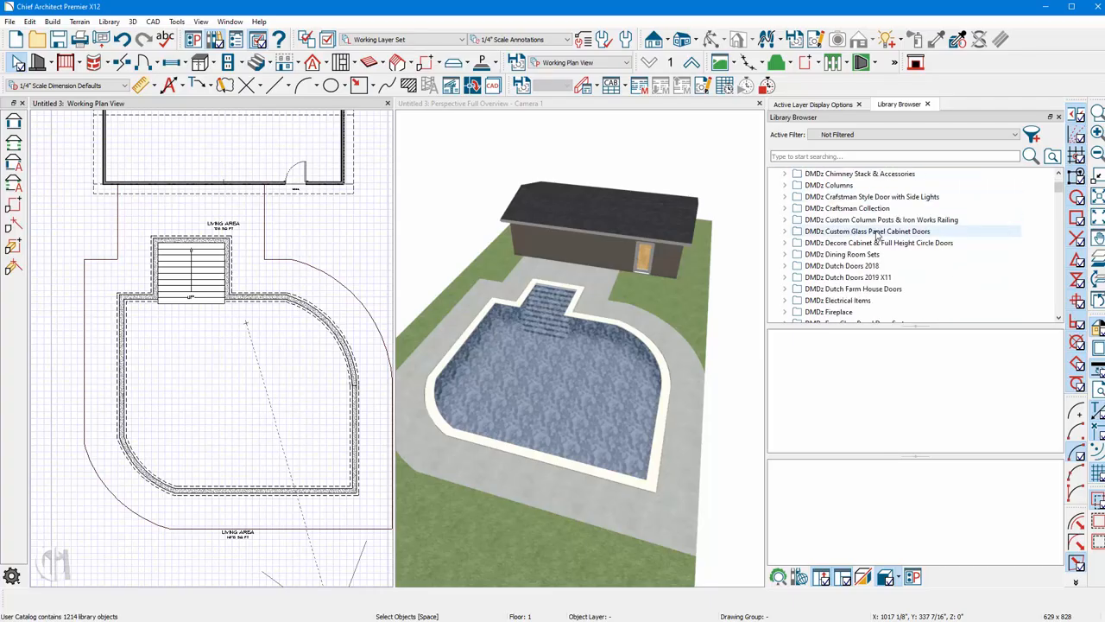
pyautogui.scroll(-4, 878, 234)
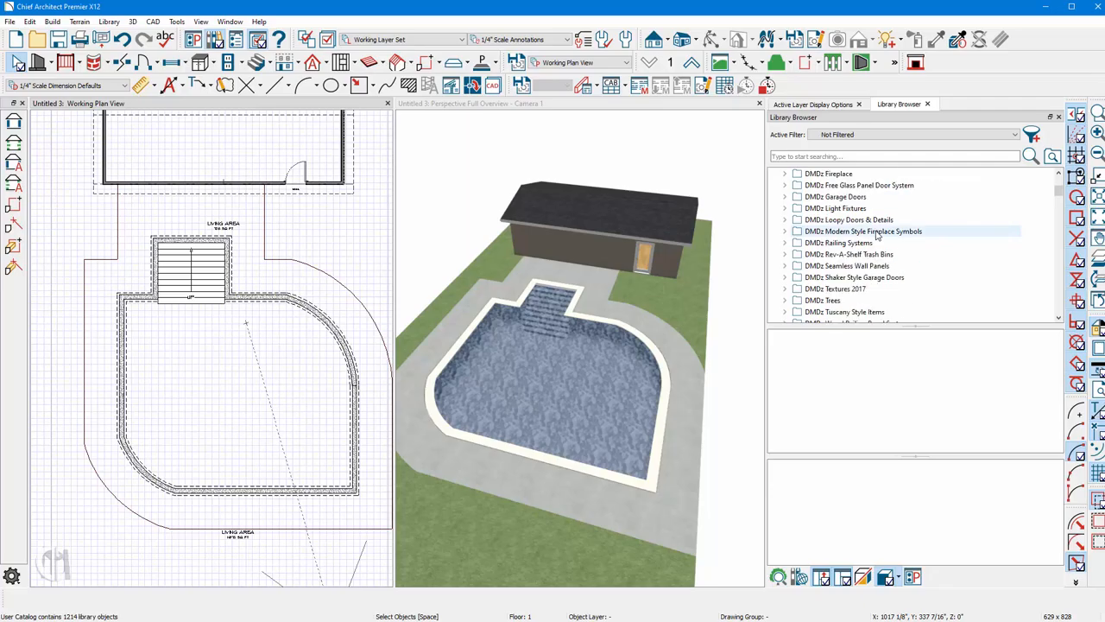
pyautogui.click(803, 291)
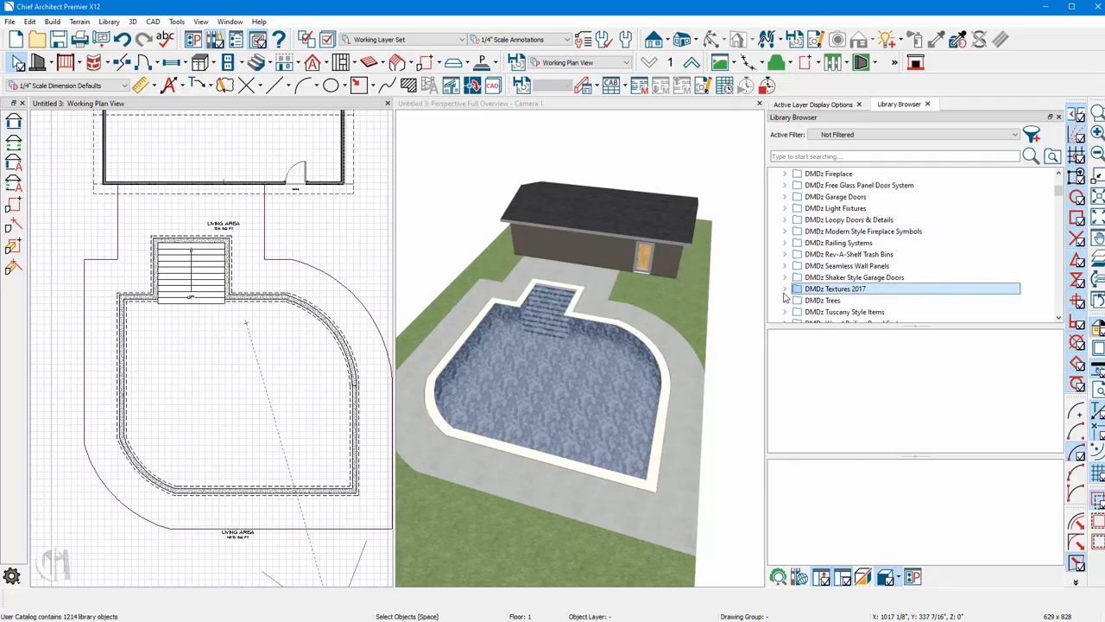
pyautogui.click(785, 290)
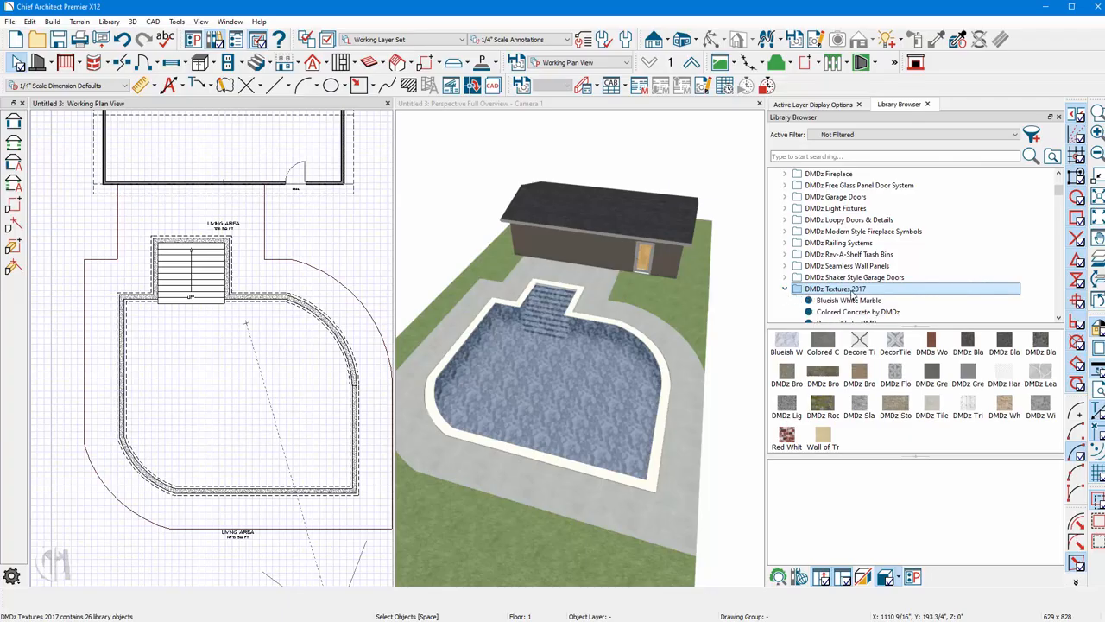
# Paint the concrete deck with paver materials, trying Brown Grey Pavers and Rock and Grass before settling on DMDz Light Grey Pavers.
pyautogui.click(787, 372)
pyautogui.click(689, 413)
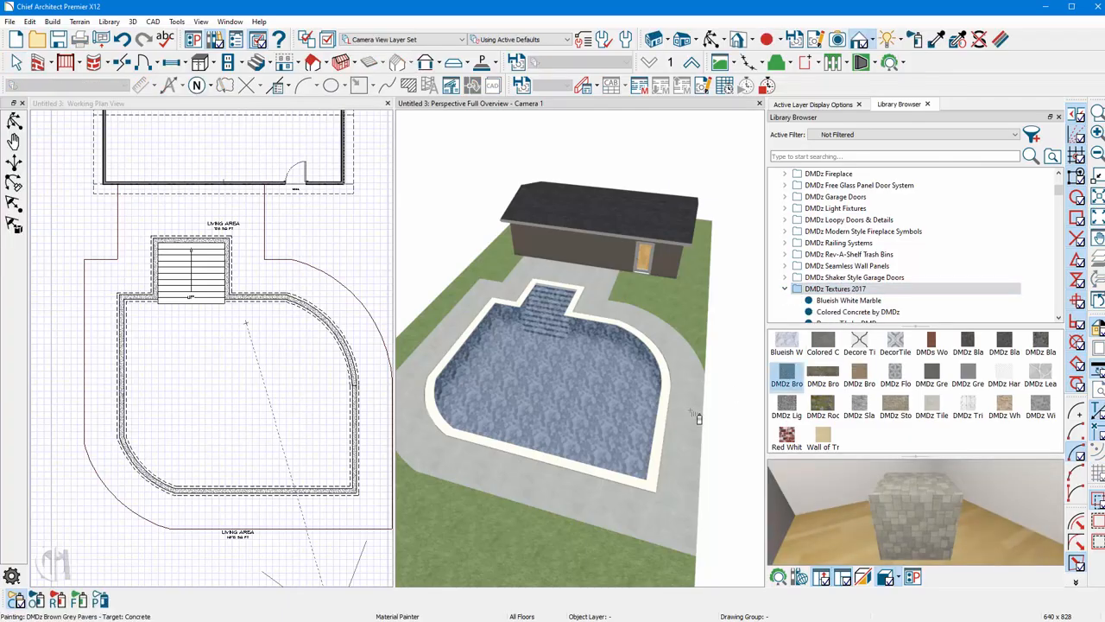
pyautogui.moveTo(822, 406); pyautogui.dragTo(758, 426)
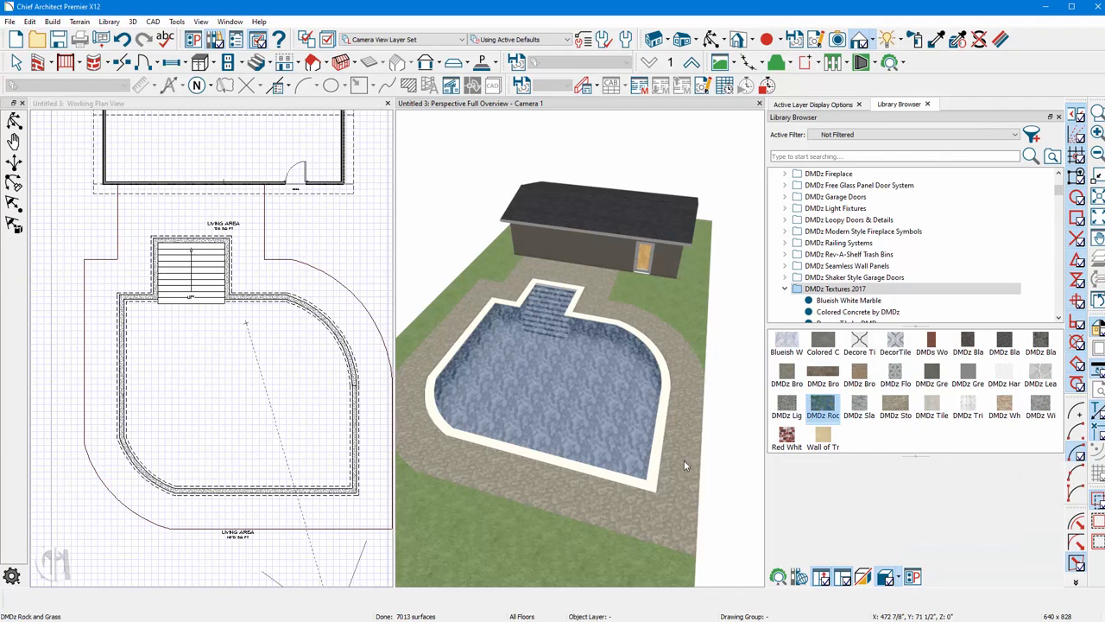
pyautogui.click(684, 460)
pyautogui.click(787, 403)
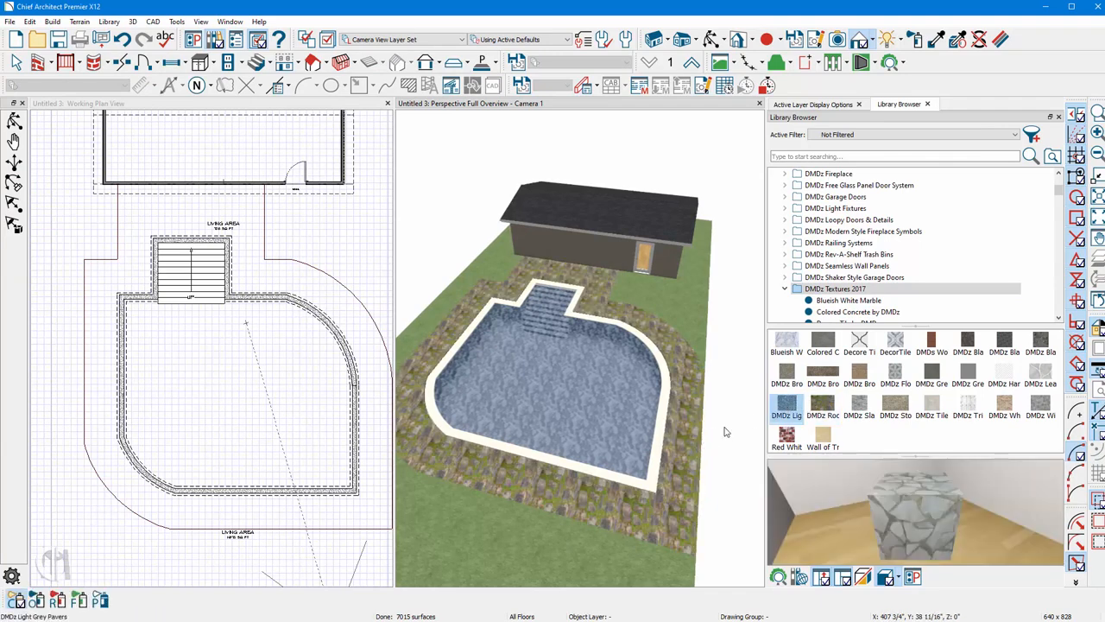
pyautogui.click(691, 462)
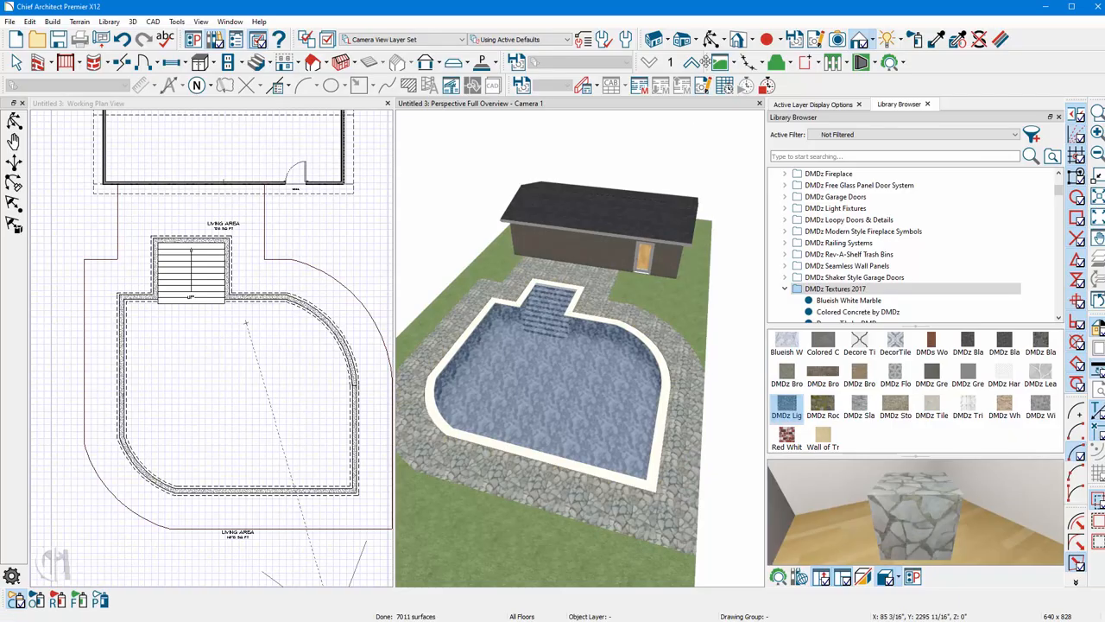
# Adjust the deck's Light Grey Pavers material, setting its texture scale to 120" and its angle to 40°.
pyautogui.click(711, 40)
pyautogui.scroll(4, 461, 383)
pyautogui.moveTo(461, 383); pyautogui.dragTo(601, 381)
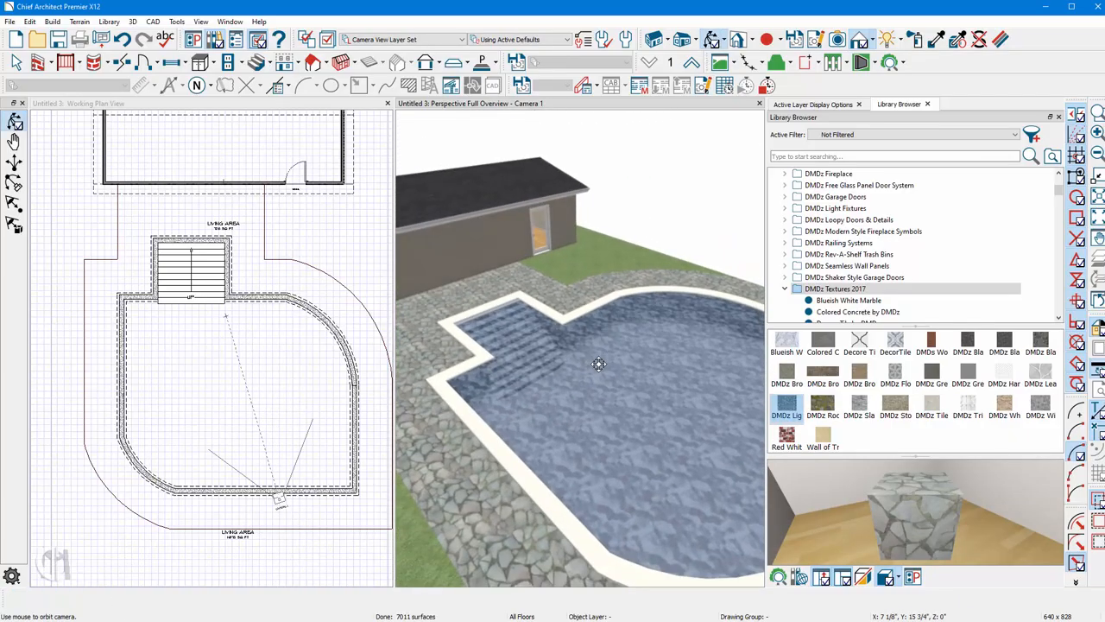
pyautogui.click(1001, 40)
pyautogui.click(511, 507)
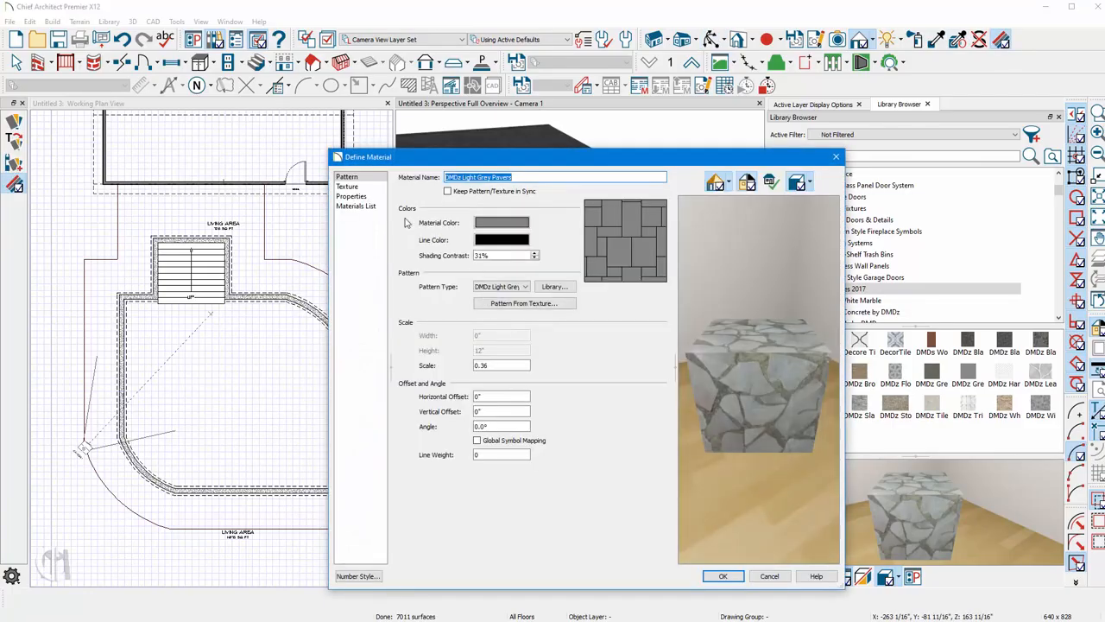
pyautogui.click(357, 188)
pyautogui.moveTo(488, 256); pyautogui.dragTo(438, 257)
pyautogui.write('120')
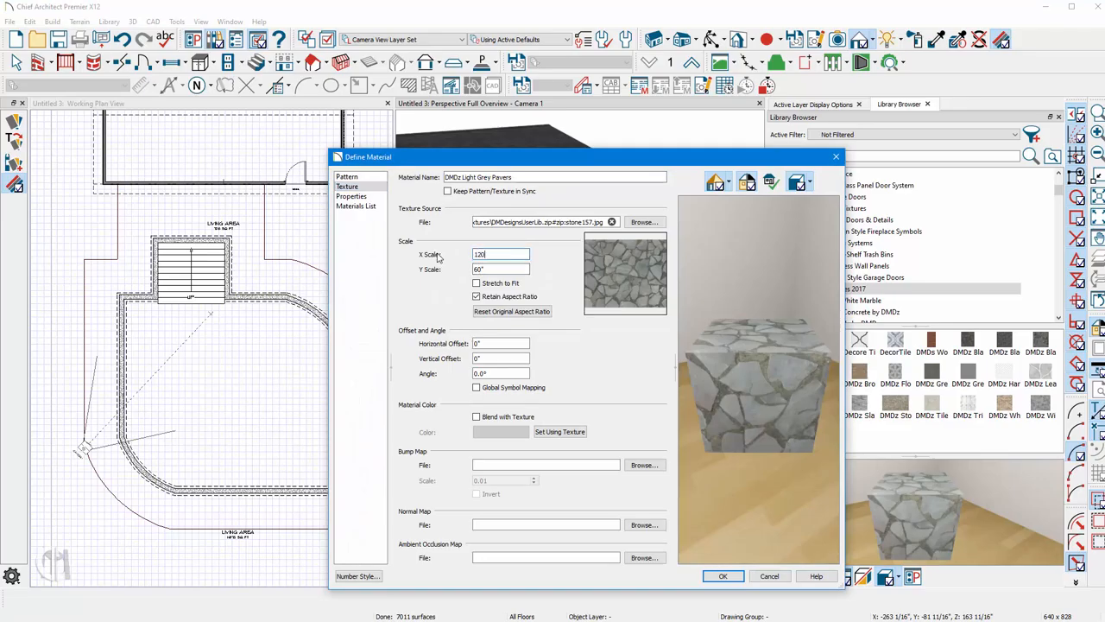
pyautogui.press('Tab')
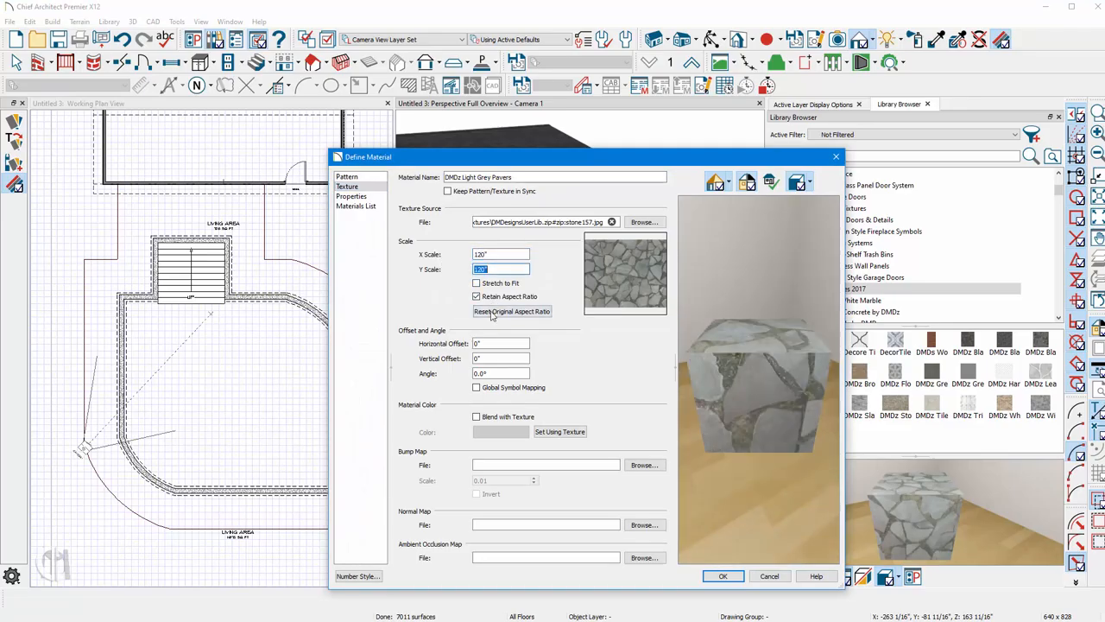
pyautogui.moveTo(497, 373); pyautogui.dragTo(441, 372)
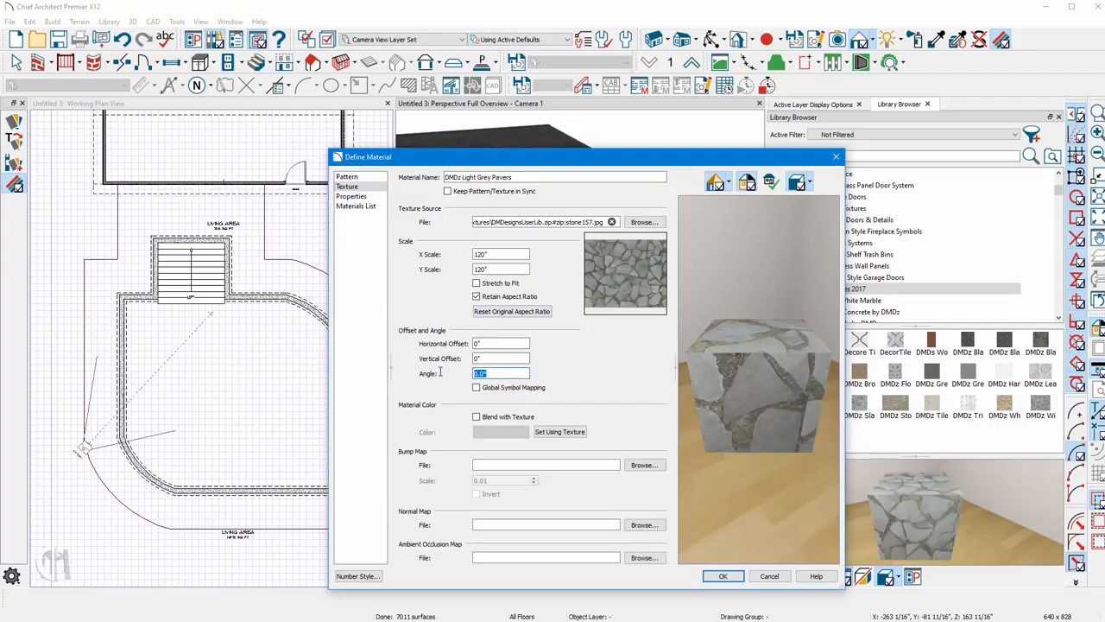
pyautogui.write('40')
pyautogui.press('Return')
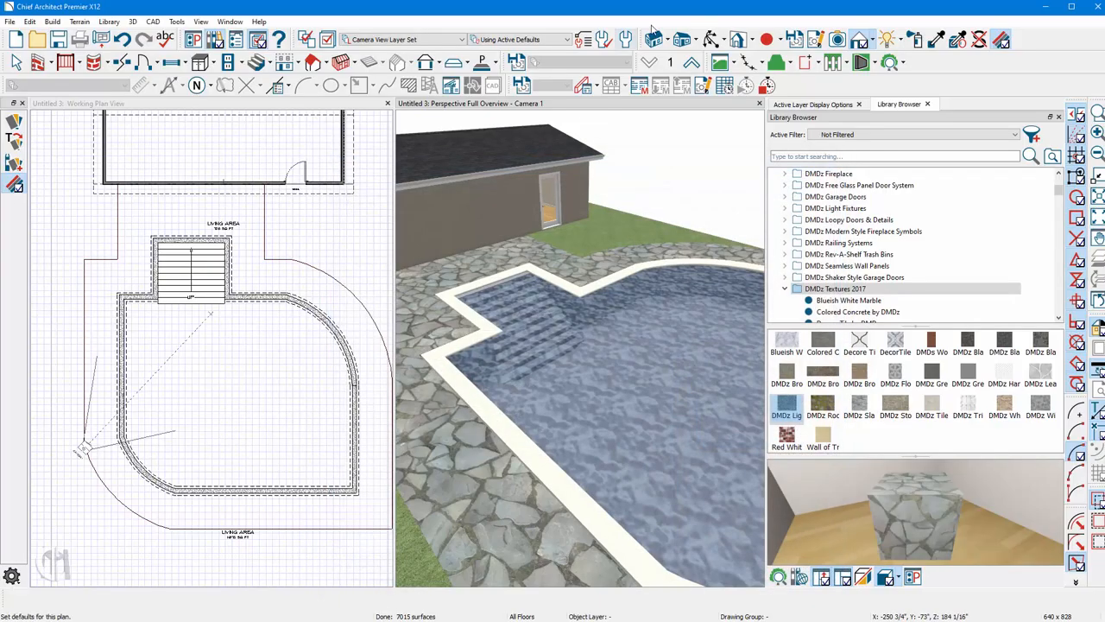
# Paint the pool's coping edge with the Wall of Travertine by DMDz material.
pyautogui.click(709, 38)
pyautogui.scroll(-5, 634, 375)
pyautogui.moveTo(634, 375); pyautogui.dragTo(449, 357)
pyautogui.scroll(4, 507, 370)
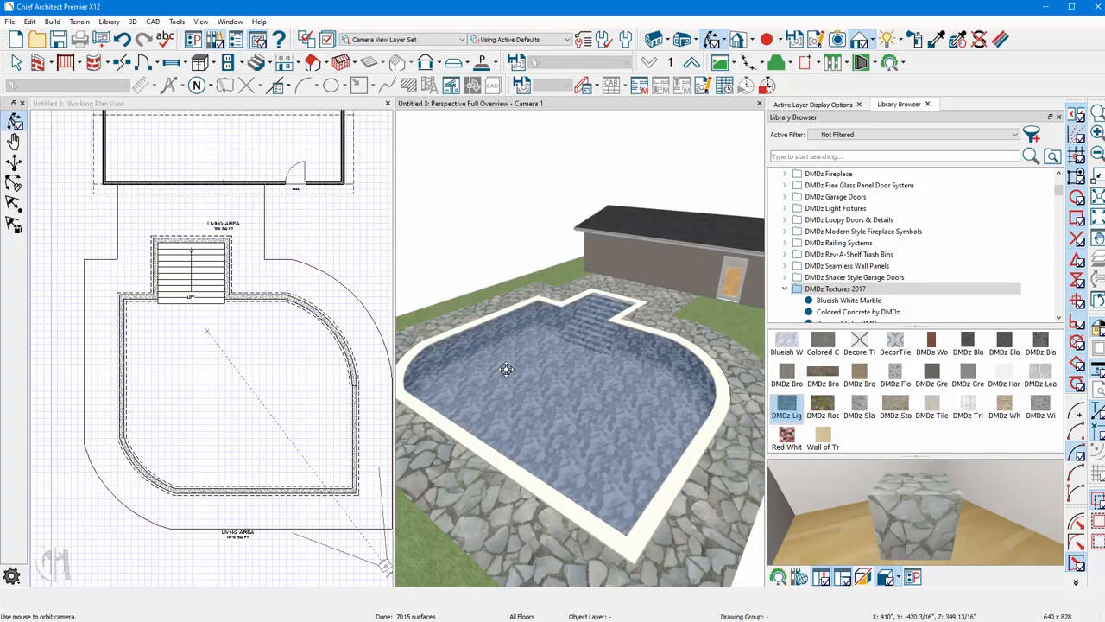
pyautogui.click(913, 40)
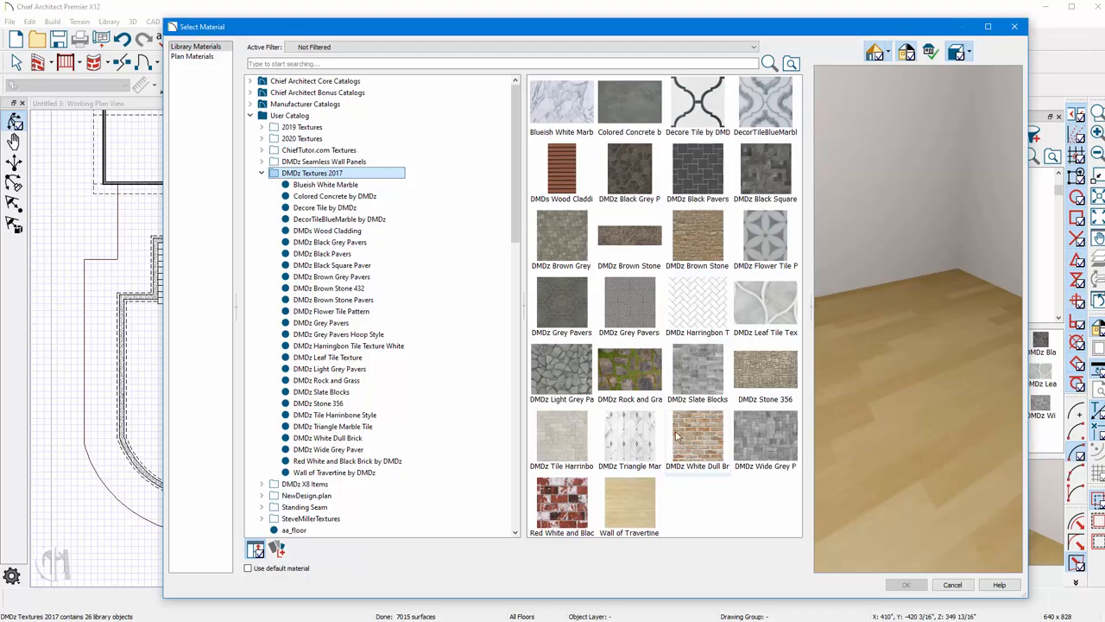
pyautogui.click(631, 499)
pyautogui.click(906, 585)
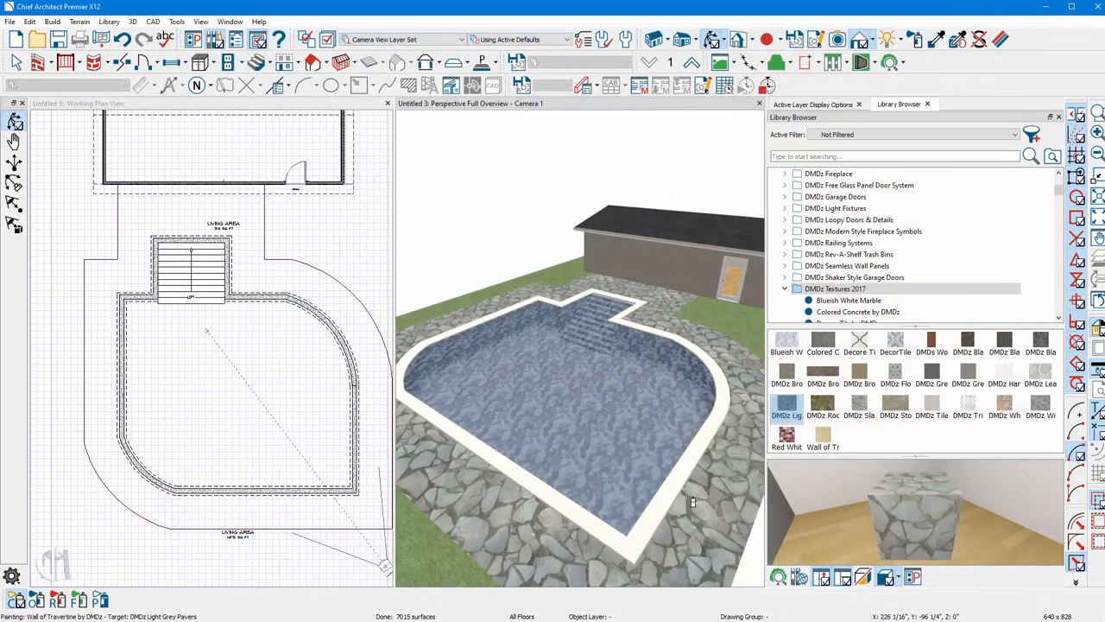
pyautogui.click(684, 489)
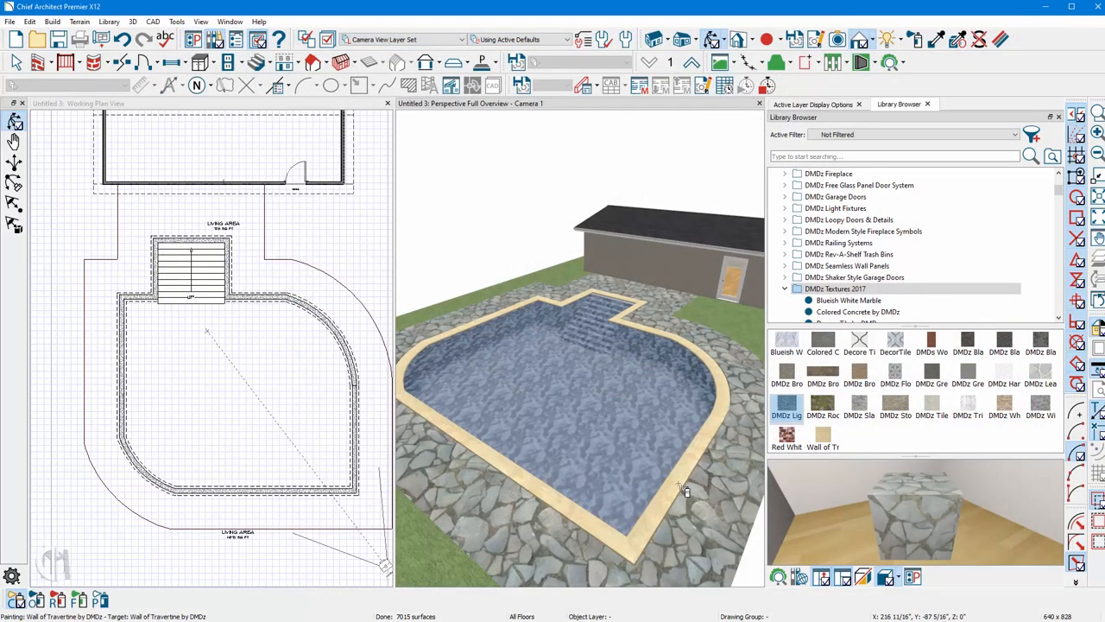